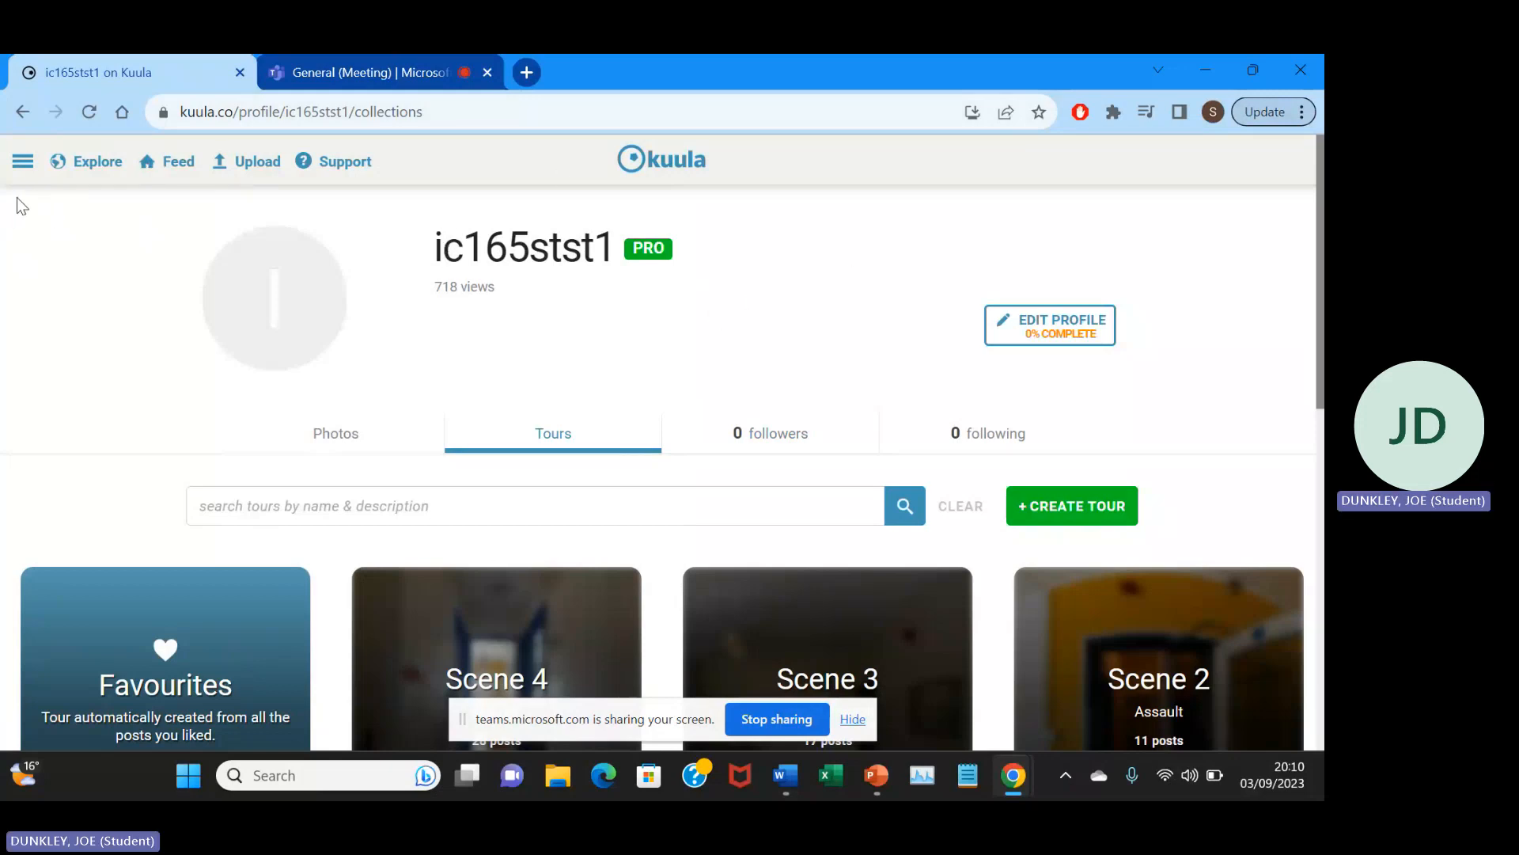
Start a new tour named "test" and look over its tour settings before returning to the posts.
{"action": "left_click", "coordinate": [23, 162]}
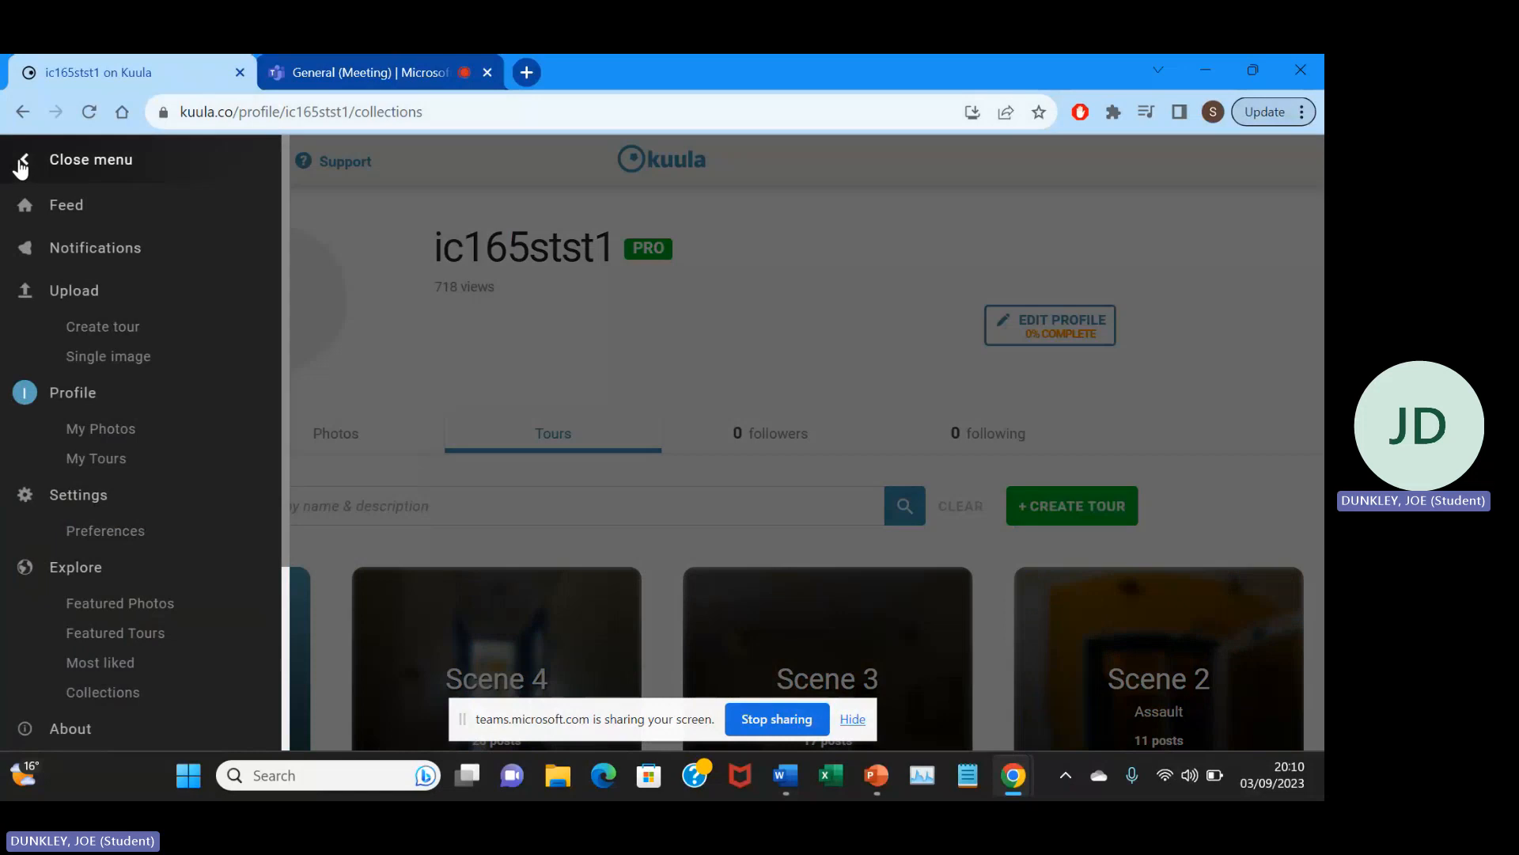
{"action": "left_click", "coordinate": [95, 329]}
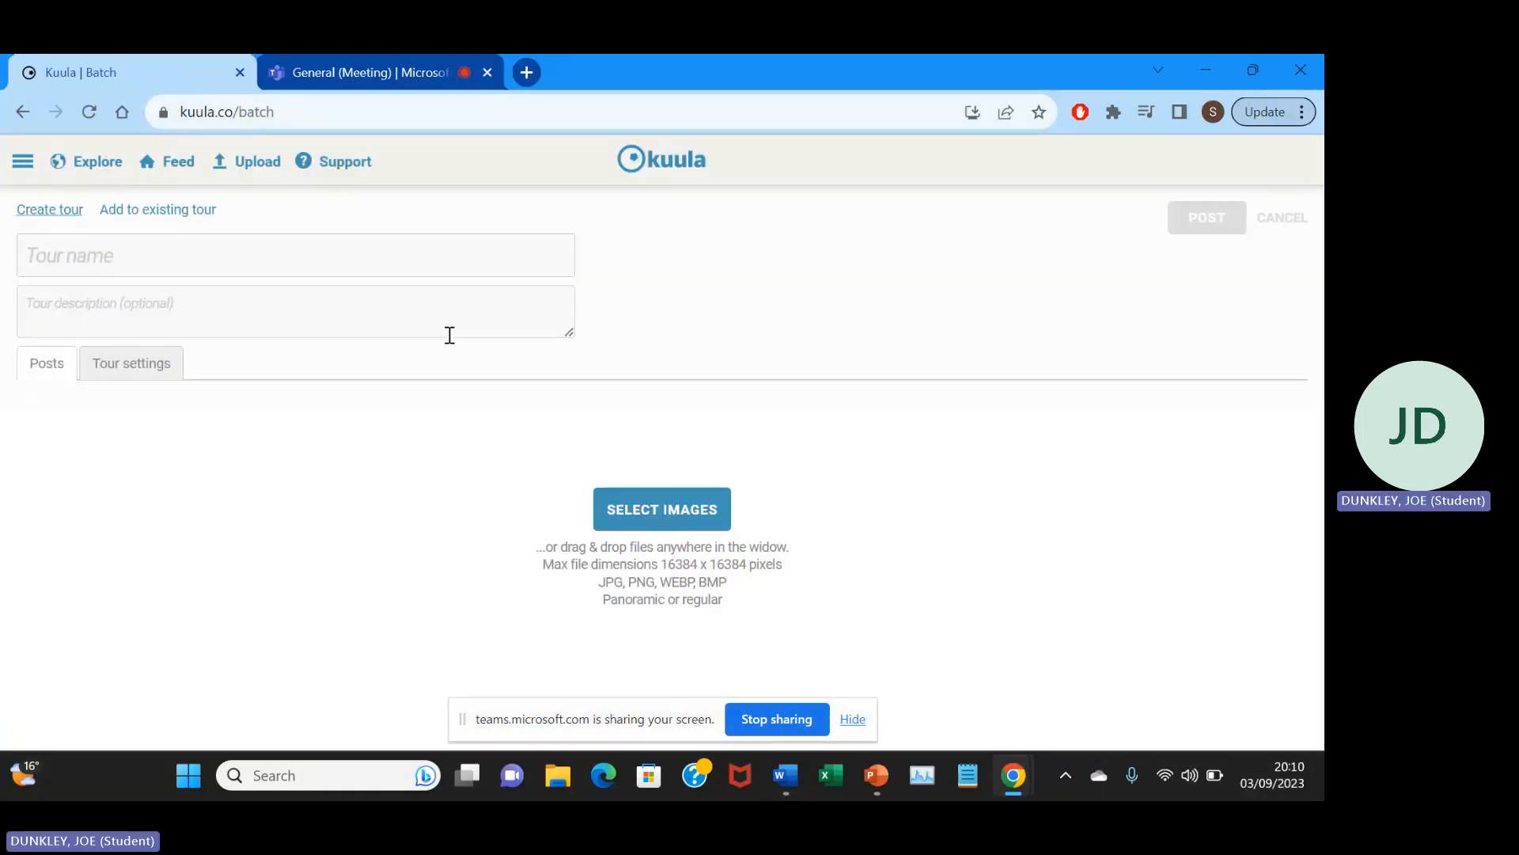
{"action": "left_click", "coordinate": [171, 261]}
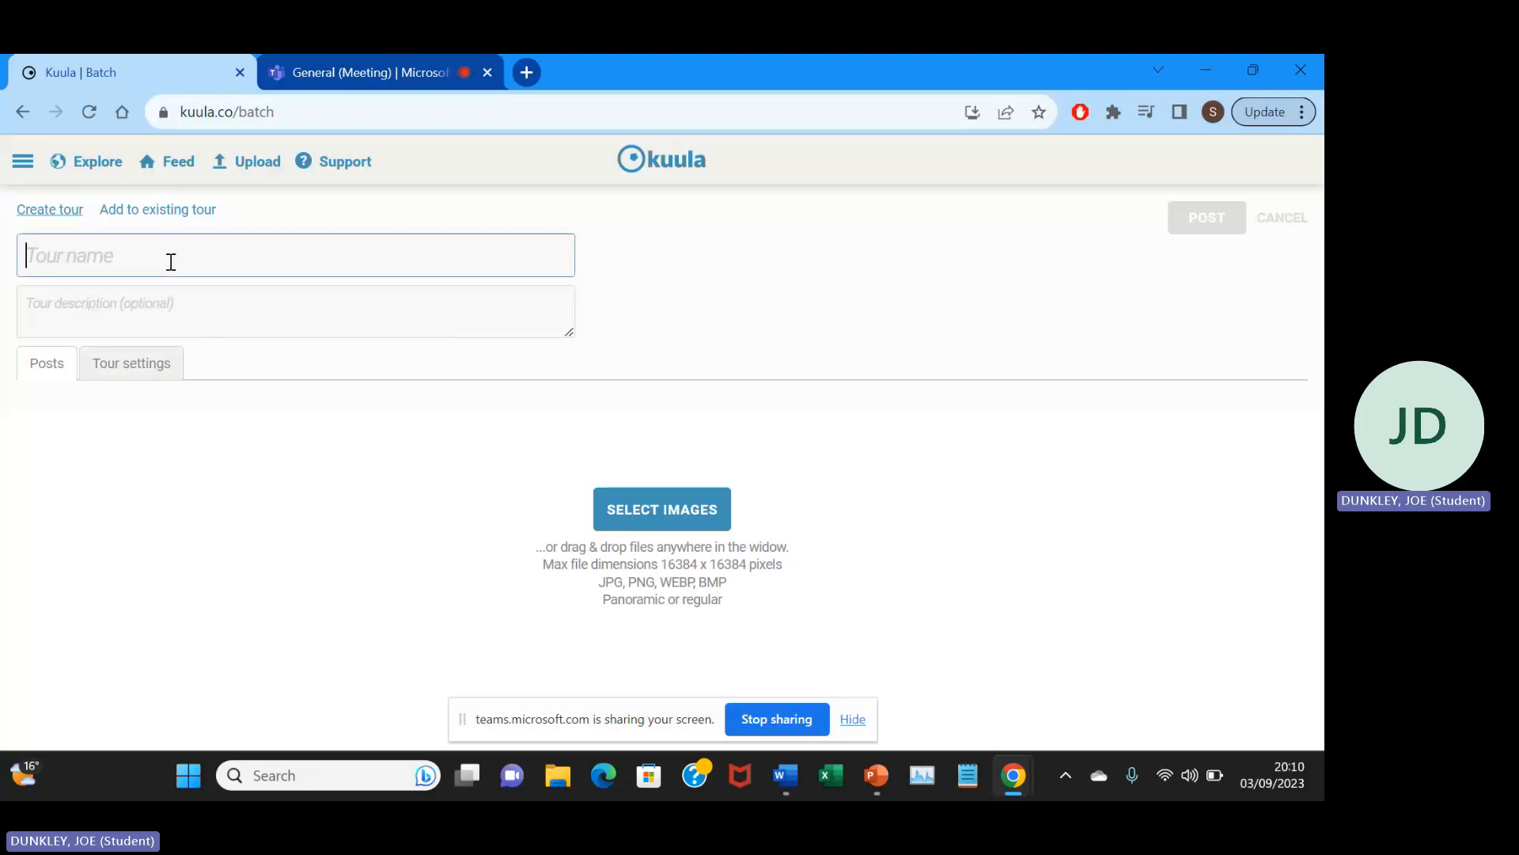
{"action": "type", "text": "test"}
{"action": "left_click", "coordinate": [89, 364]}
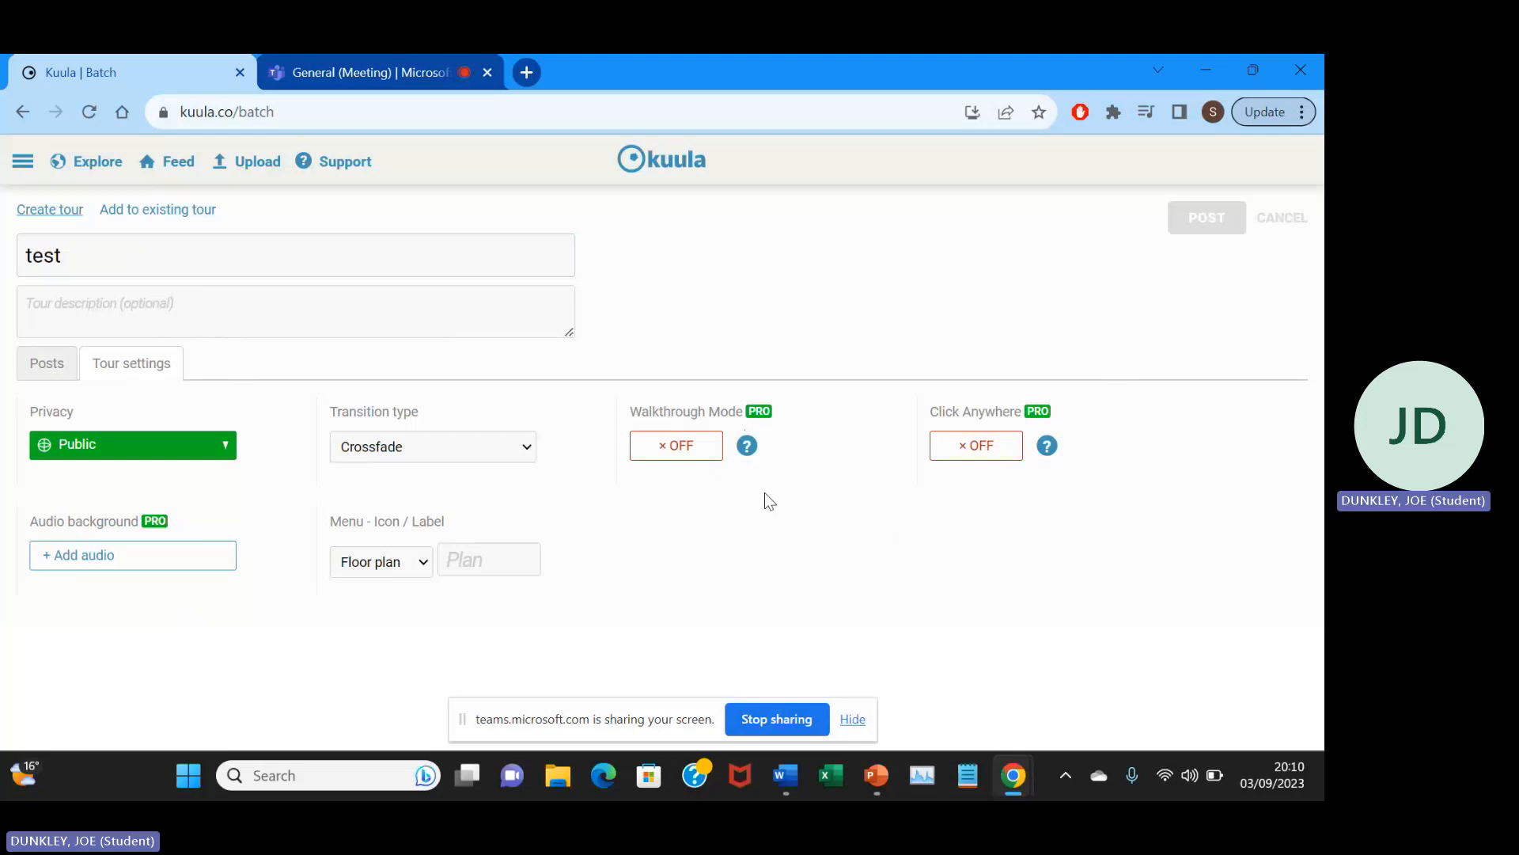
{"action": "left_click", "coordinate": [29, 365]}
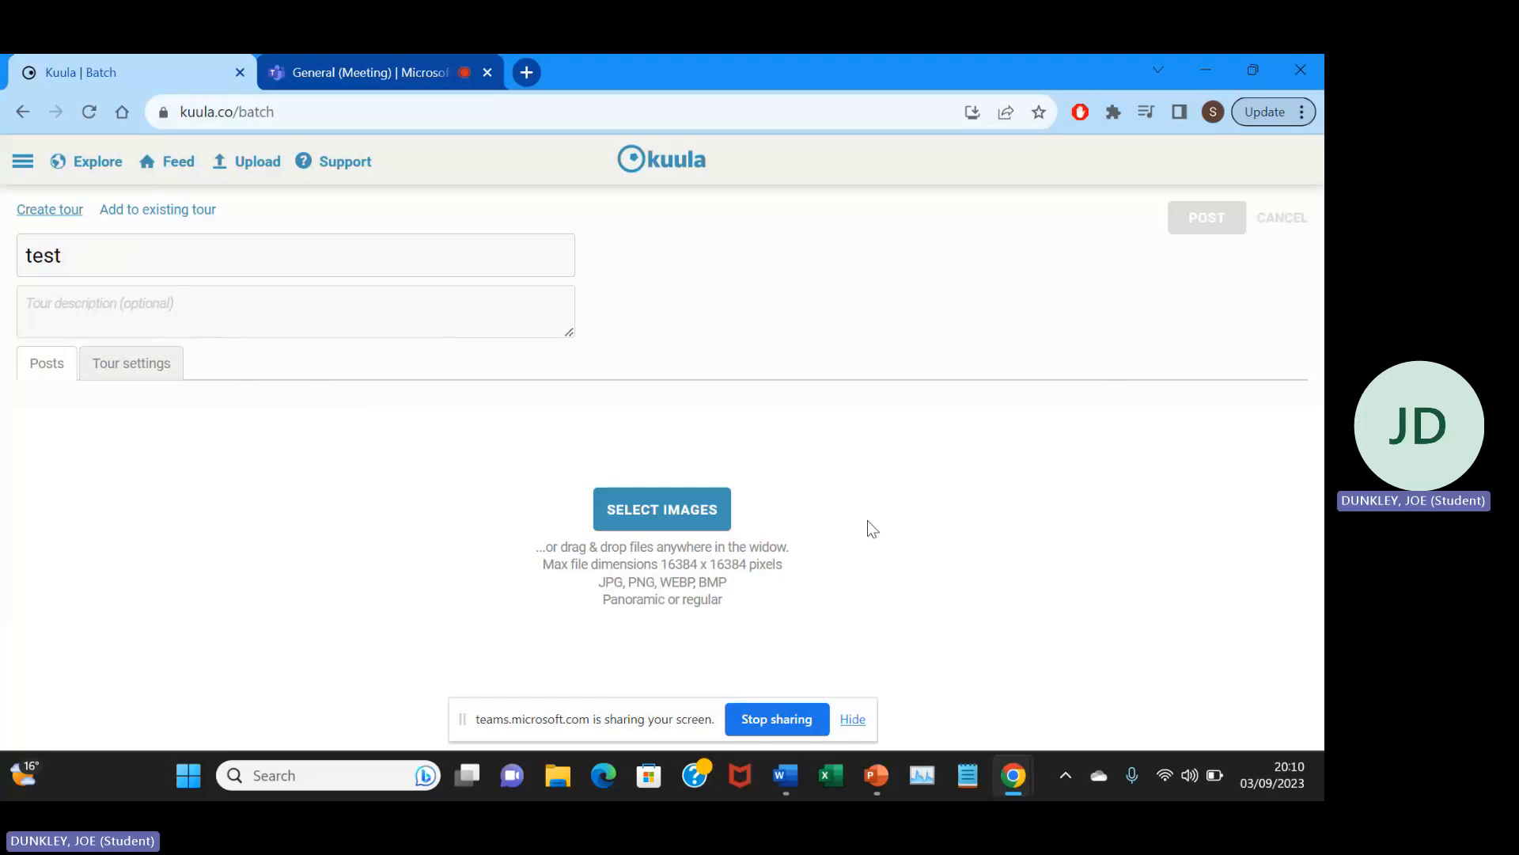
Upload all five images from the scene 1 folder inside Diss 360 images on the Desktop.
{"action": "left_click", "coordinate": [682, 506]}
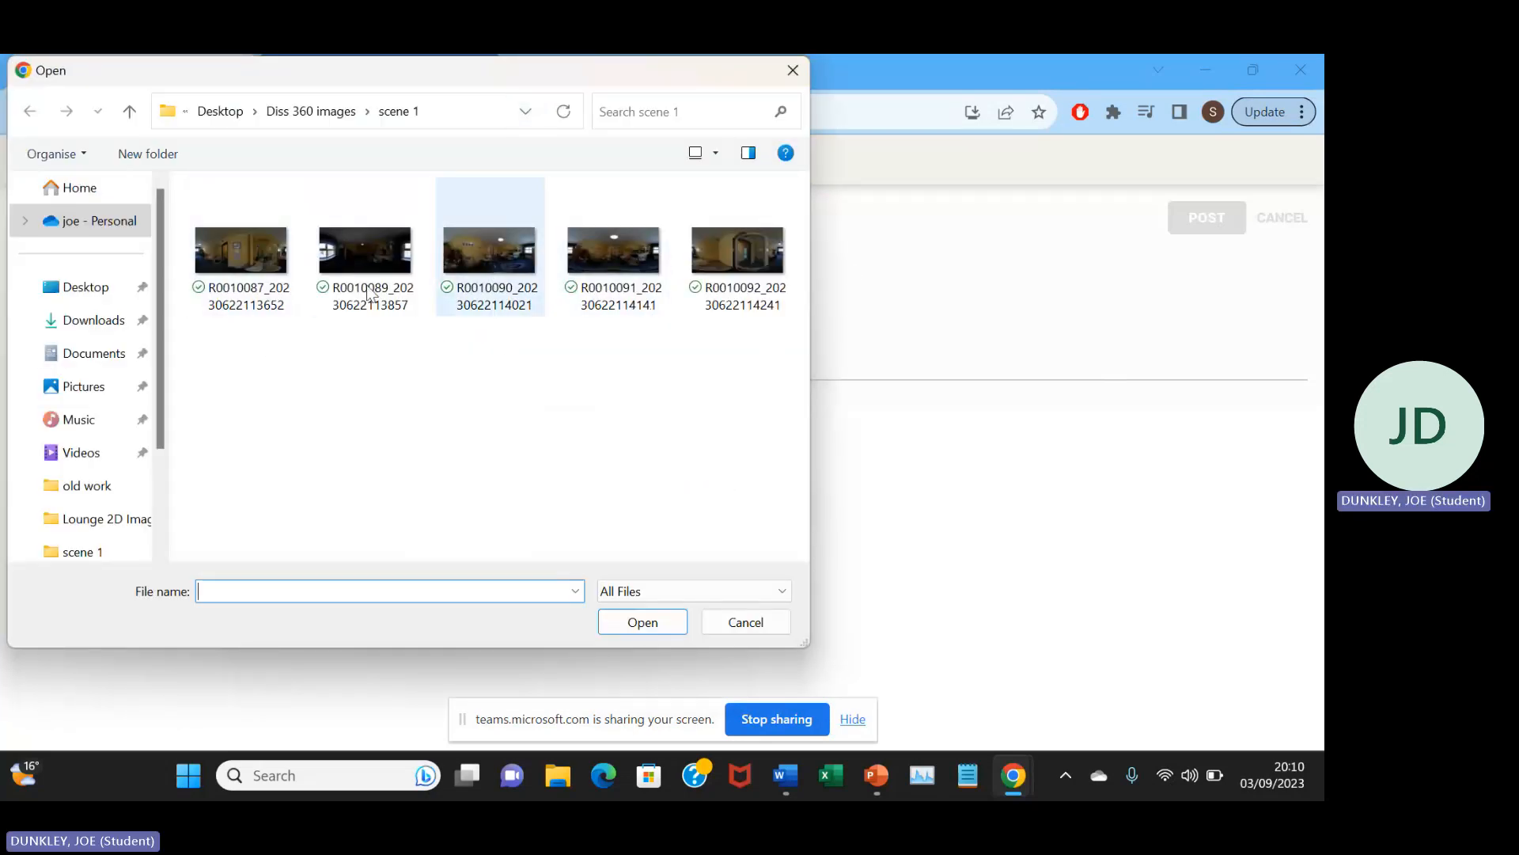
{"action": "left_click", "coordinate": [81, 289]}
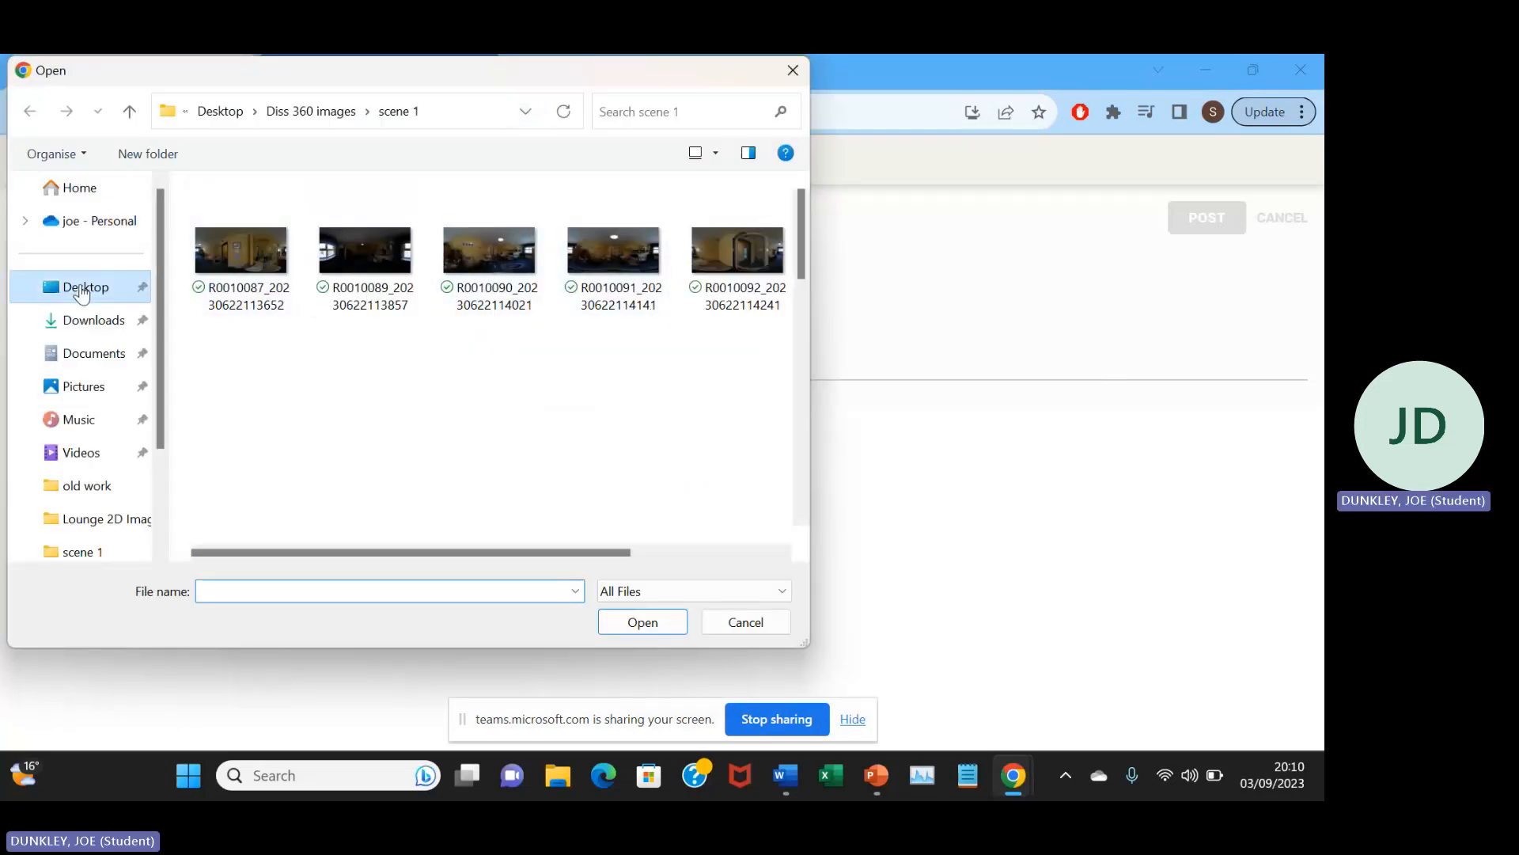
{"action": "double_click", "coordinate": [312, 222]}
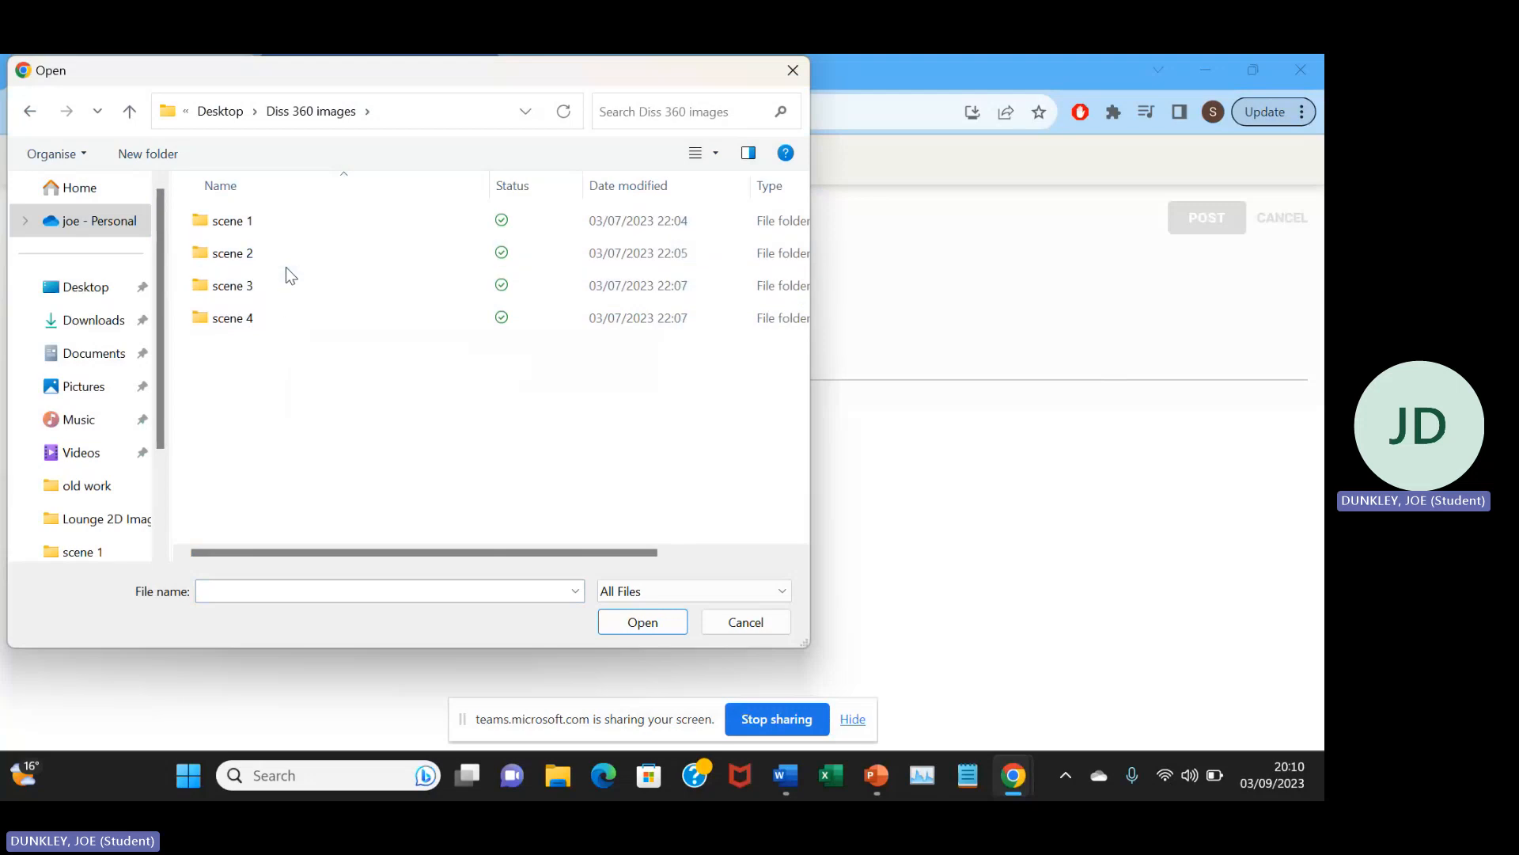
{"action": "left_click", "coordinate": [263, 229]}
{"action": "double_click", "coordinate": [378, 213]}
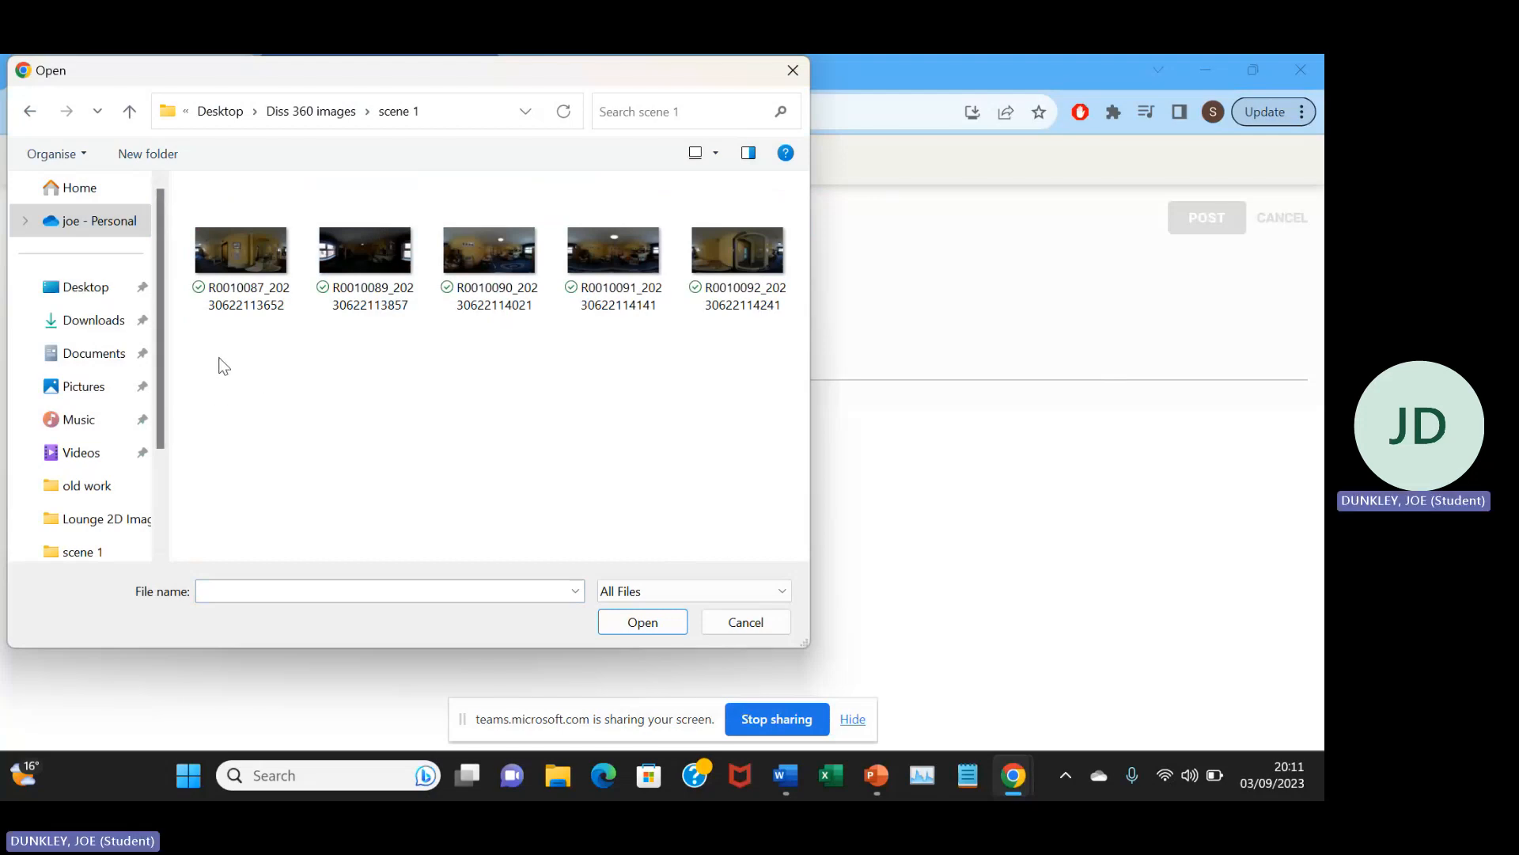
{"action": "left_click_drag", "start_coordinate": [219, 358], "coordinate": [700, 245]}
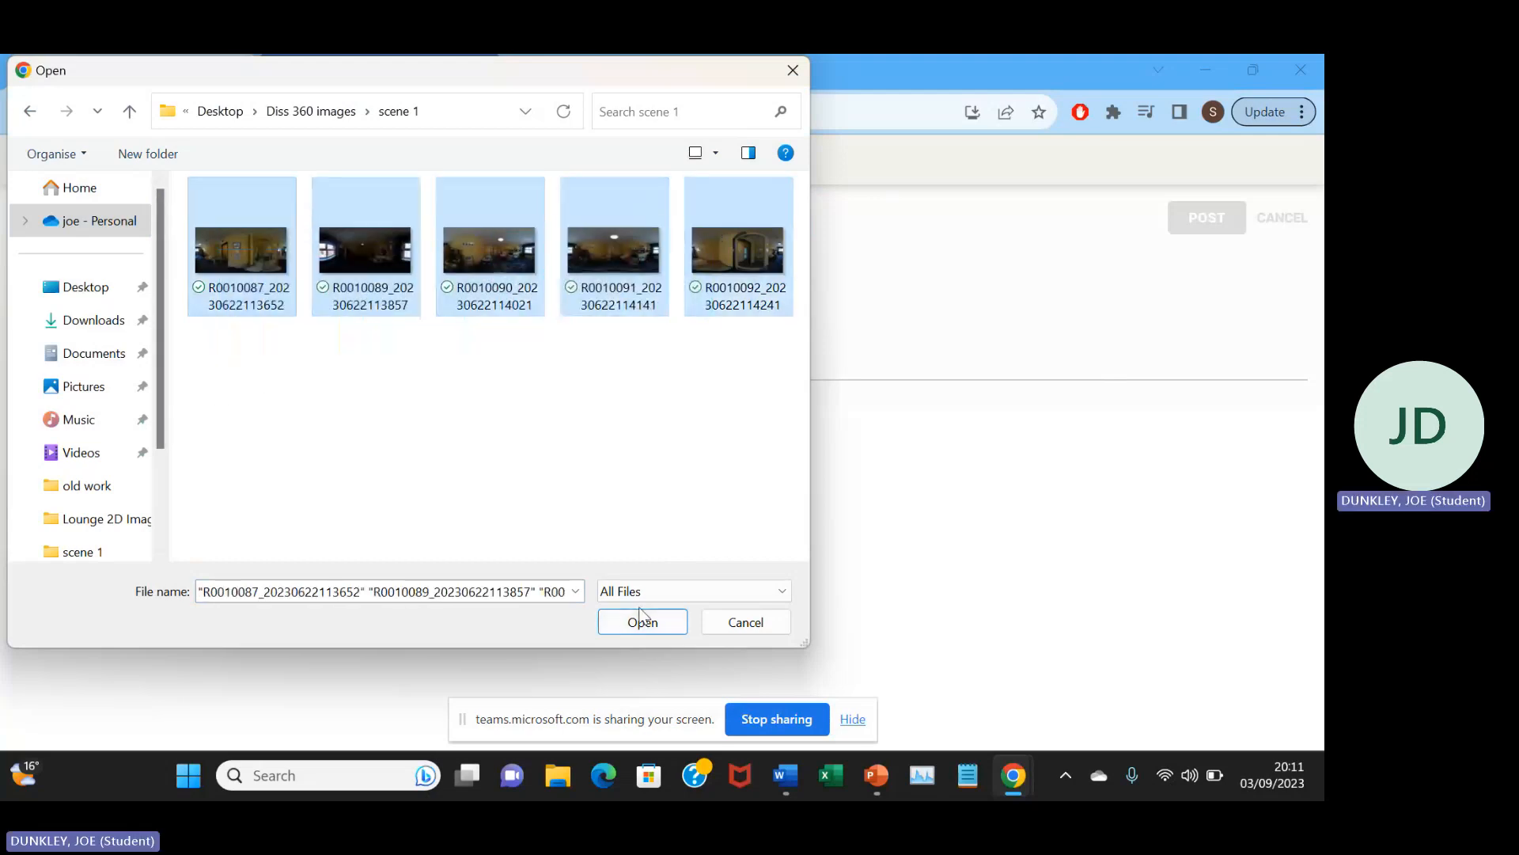
{"action": "left_click", "coordinate": [638, 622]}
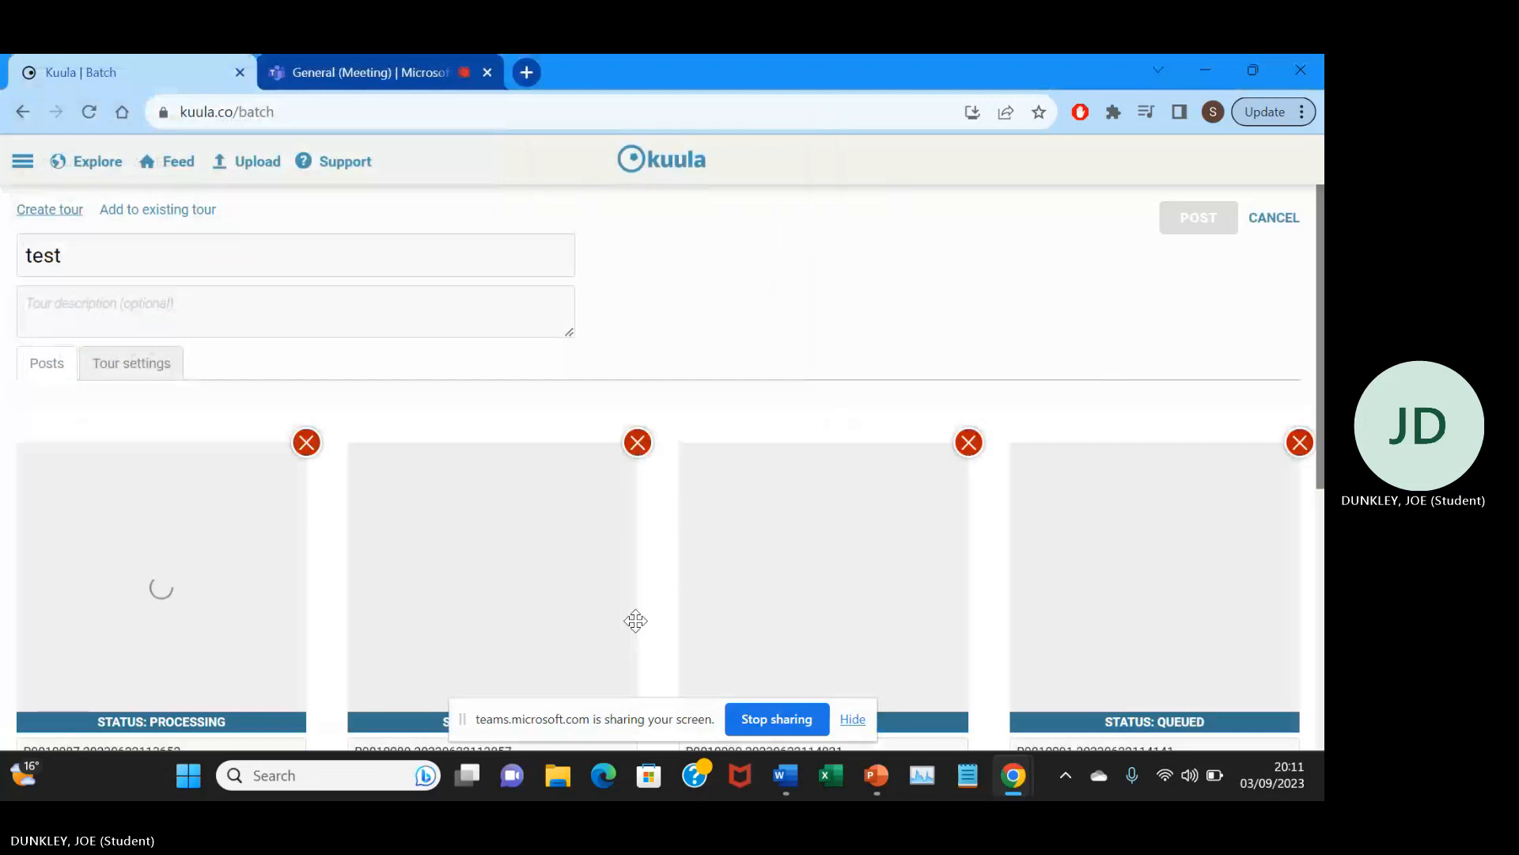
Check the upload status of every image in the batch and post the tour.
{"action": "scroll", "coordinate": [671, 378], "scroll_direction": "down", "scroll_amount": 3}
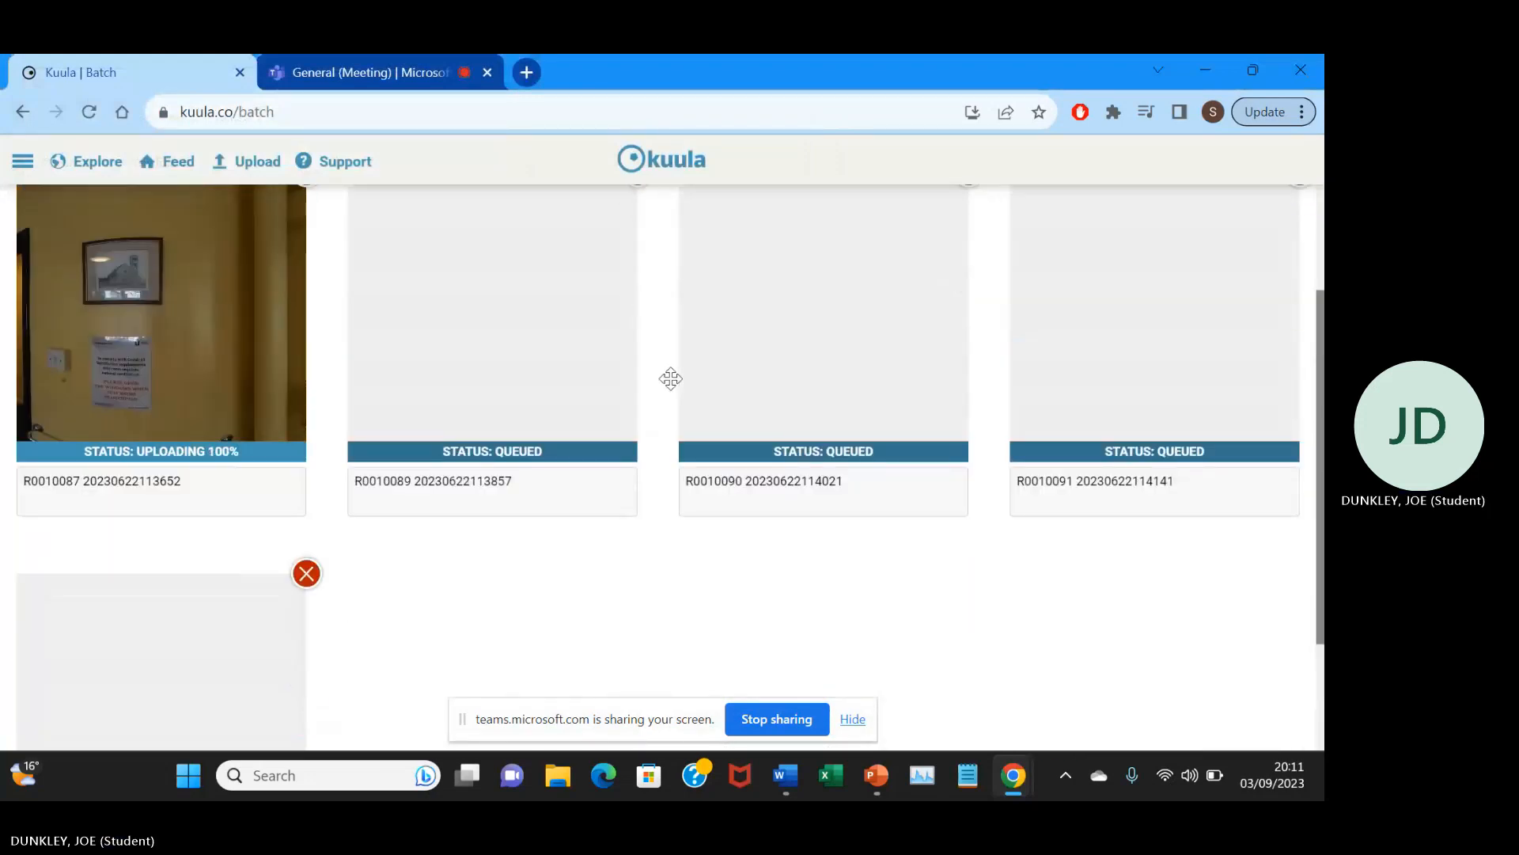
{"action": "scroll", "coordinate": [671, 378], "scroll_direction": "up", "scroll_amount": 2}
{"action": "scroll", "coordinate": [664, 404], "scroll_direction": "up", "scroll_amount": 2}
{"action": "scroll", "coordinate": [664, 403], "scroll_direction": "down", "scroll_amount": 5}
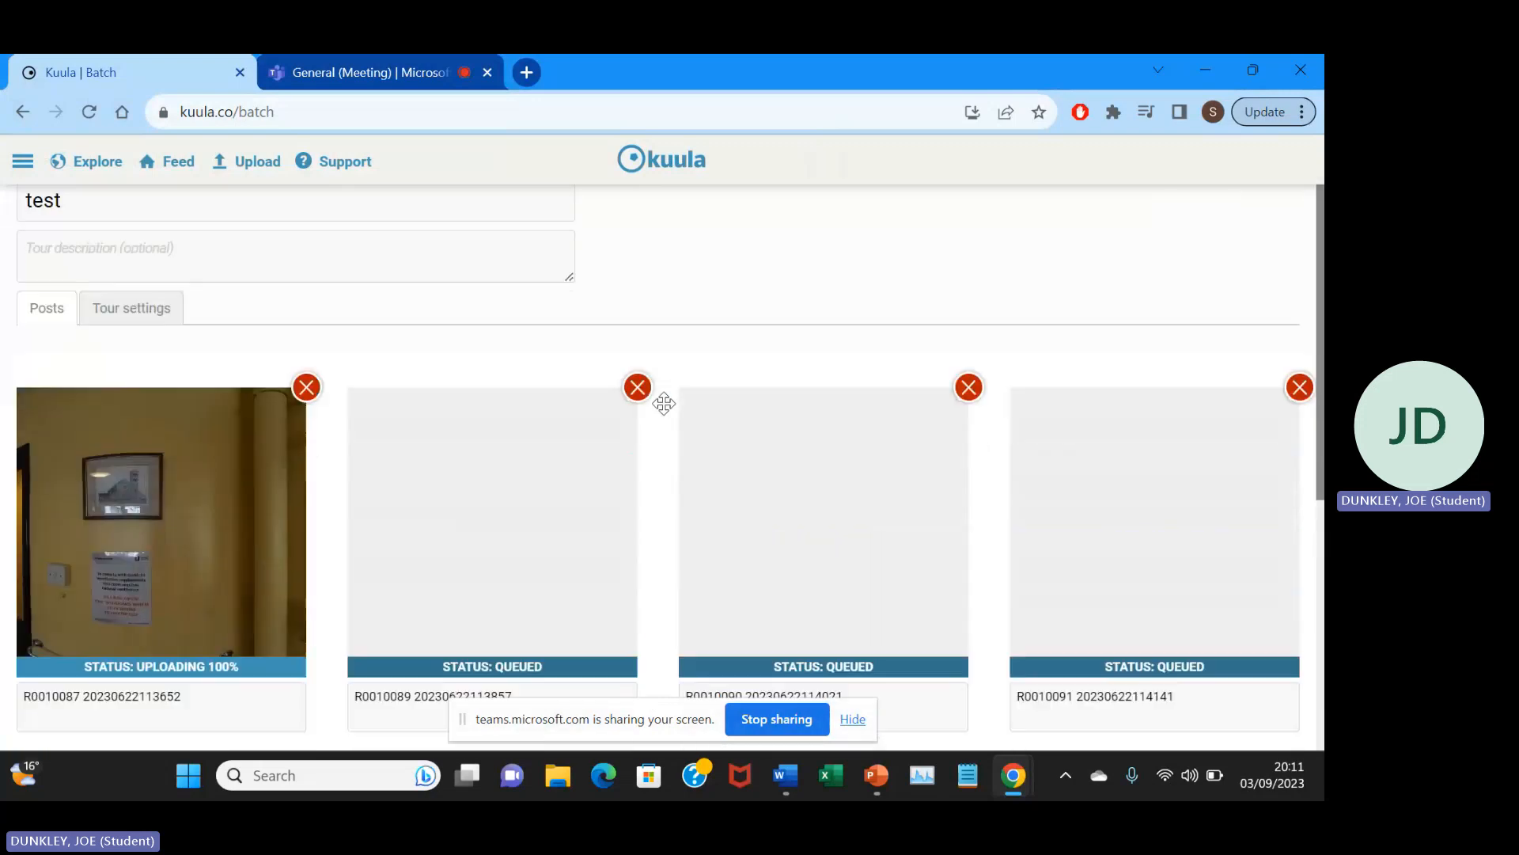
{"action": "scroll", "coordinate": [663, 403], "scroll_direction": "up", "scroll_amount": 3}
{"action": "scroll", "coordinate": [664, 404], "scroll_direction": "down", "scroll_amount": 3}
{"action": "scroll", "coordinate": [664, 404], "scroll_direction": "up", "scroll_amount": 2}
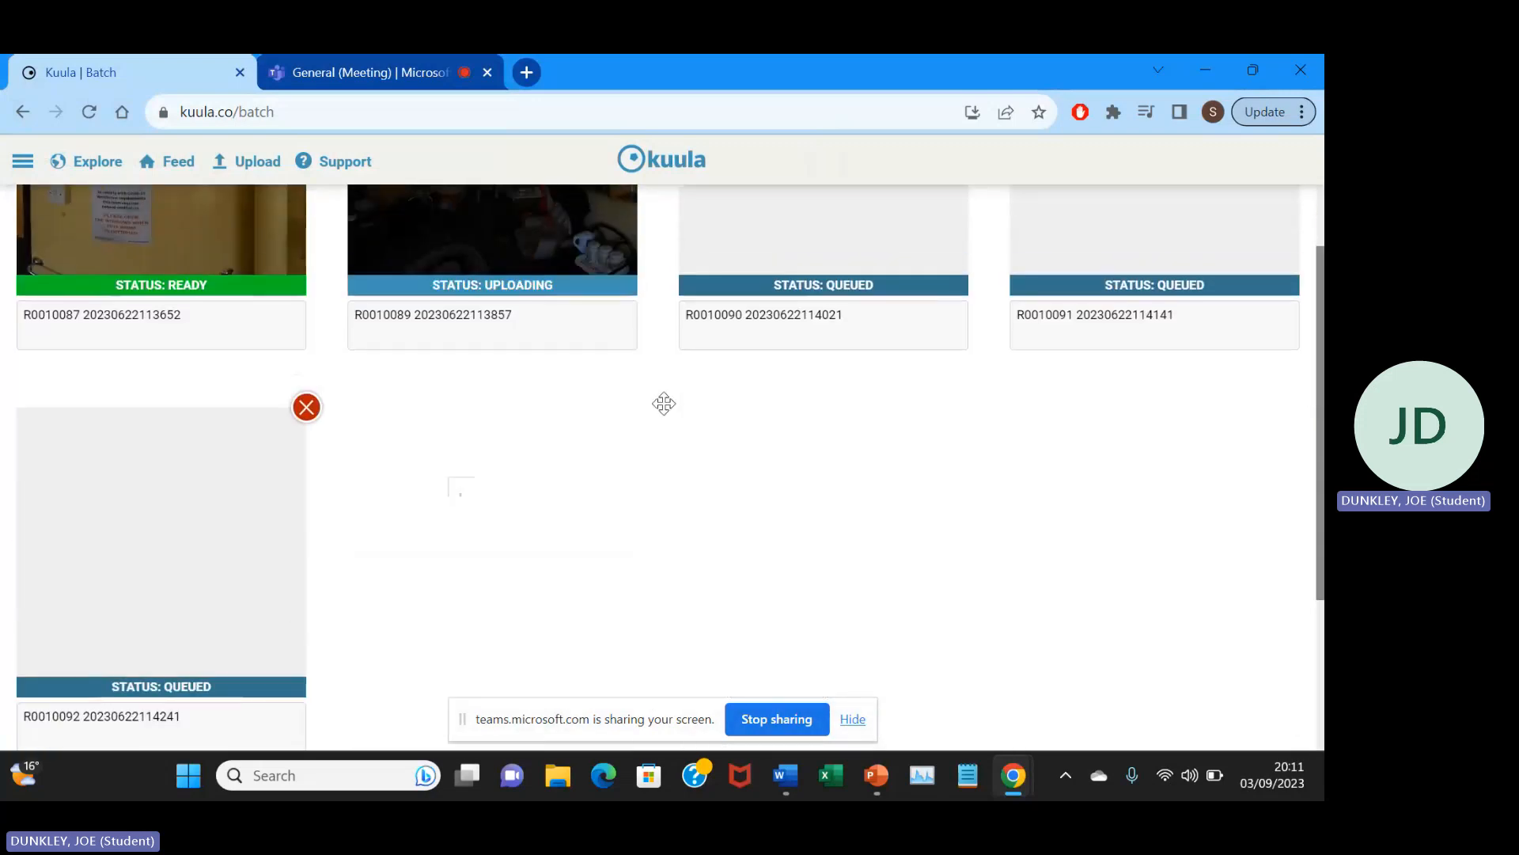
{"action": "scroll", "coordinate": [664, 404], "scroll_direction": "down", "scroll_amount": 2}
{"action": "scroll", "coordinate": [663, 403], "scroll_direction": "up", "scroll_amount": 3}
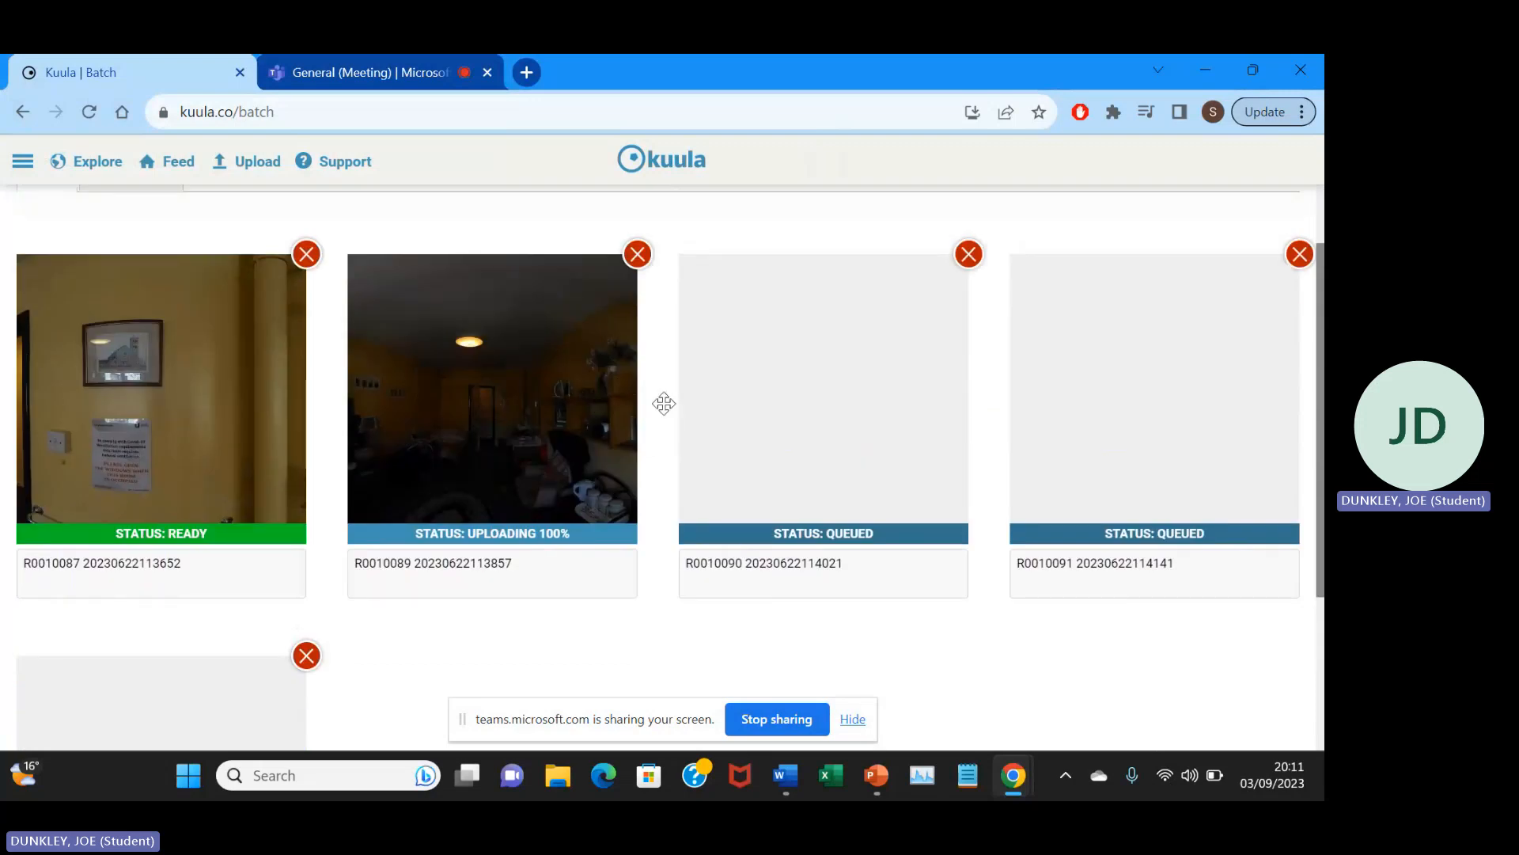
{"action": "scroll", "coordinate": [664, 404], "scroll_direction": "down", "scroll_amount": 2}
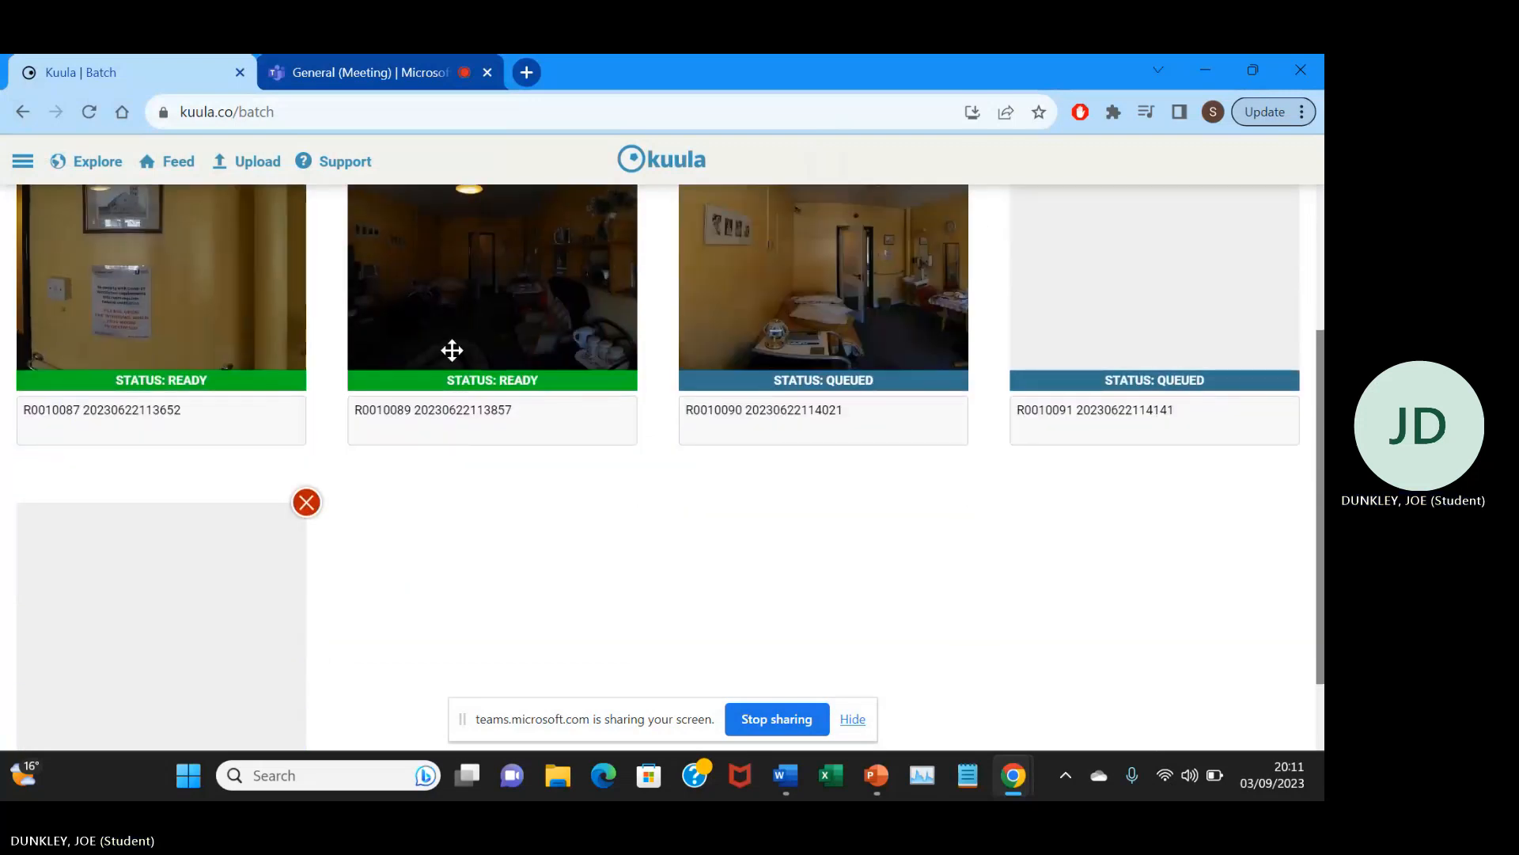
{"action": "scroll", "coordinate": [651, 449], "scroll_direction": "down", "scroll_amount": 2}
{"action": "scroll", "coordinate": [652, 437], "scroll_direction": "up", "scroll_amount": 2}
{"action": "scroll", "coordinate": [649, 443], "scroll_direction": "down", "scroll_amount": 2}
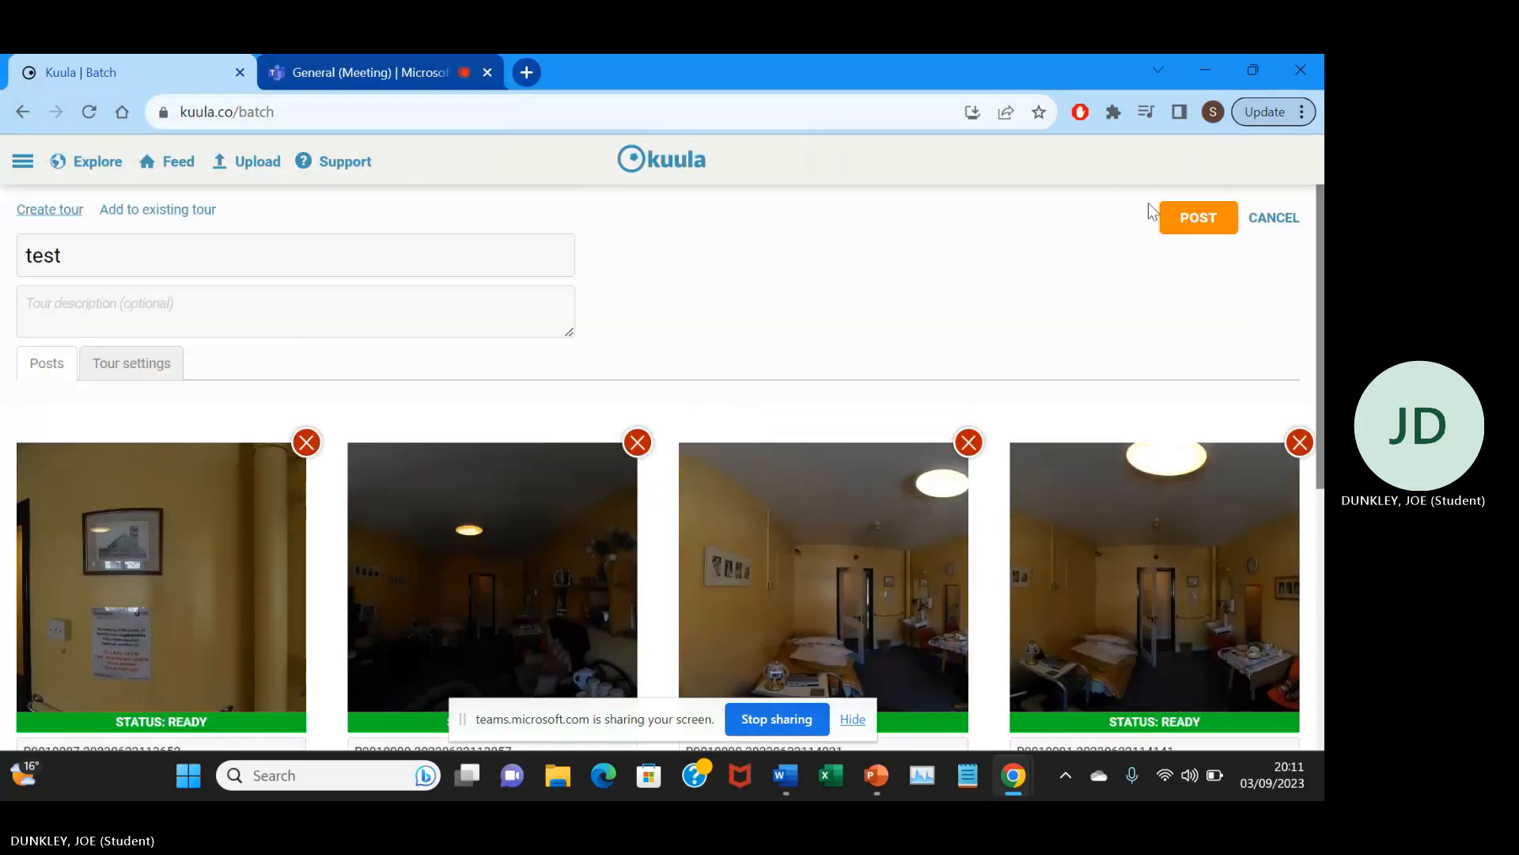
{"action": "left_click", "coordinate": [1196, 230]}
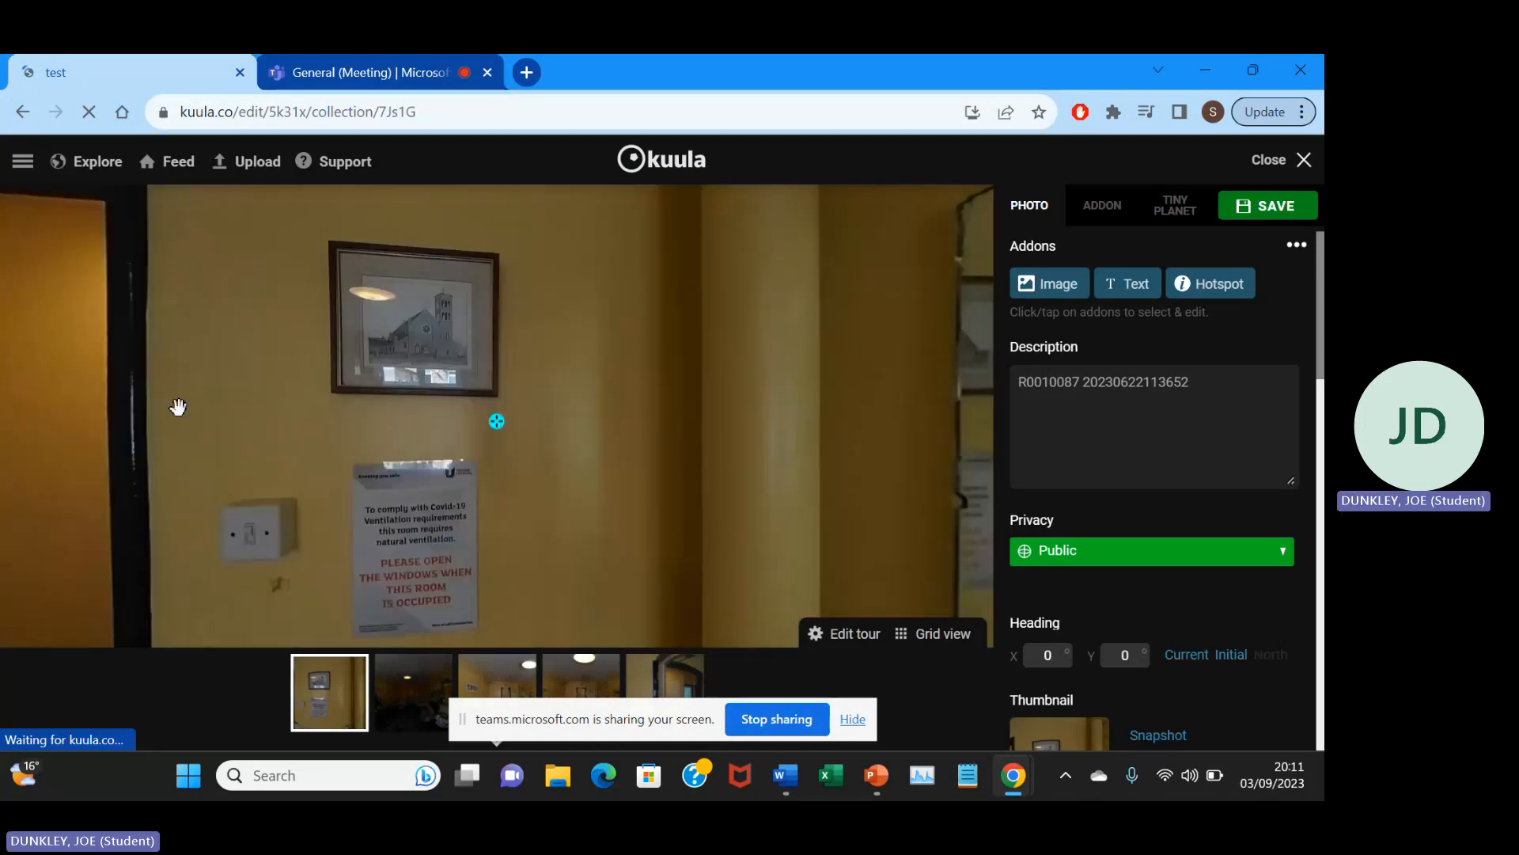
Add a hotspot to the first photo's view into the bedroom, using the built-in white circled-dot icon.
{"action": "left_click_drag", "start_coordinate": [620, 371], "coordinate": [706, 502]}
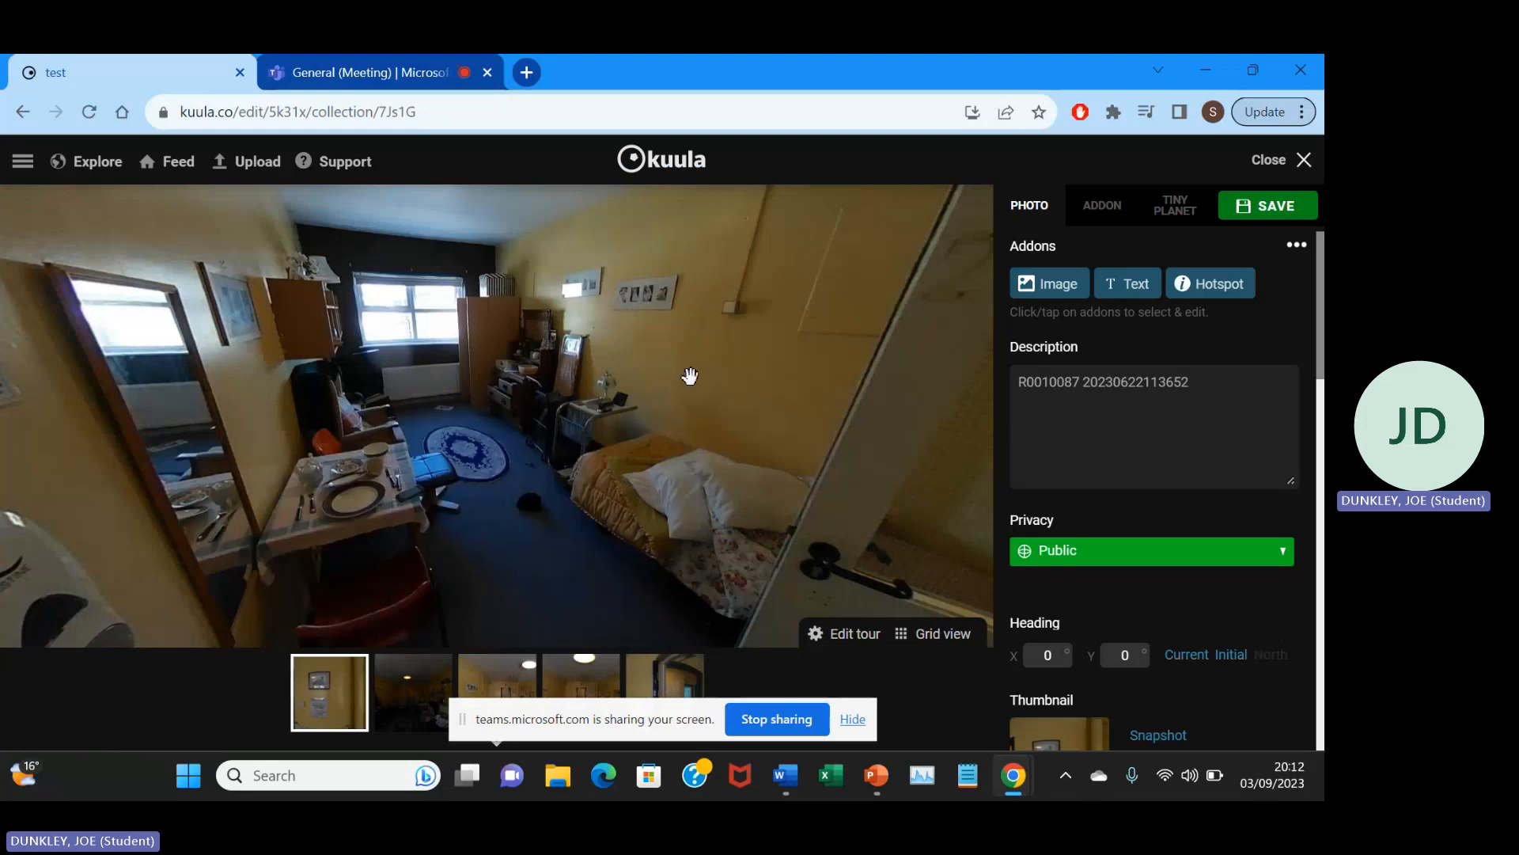
{"action": "left_click_drag", "start_coordinate": [638, 423], "coordinate": [698, 369]}
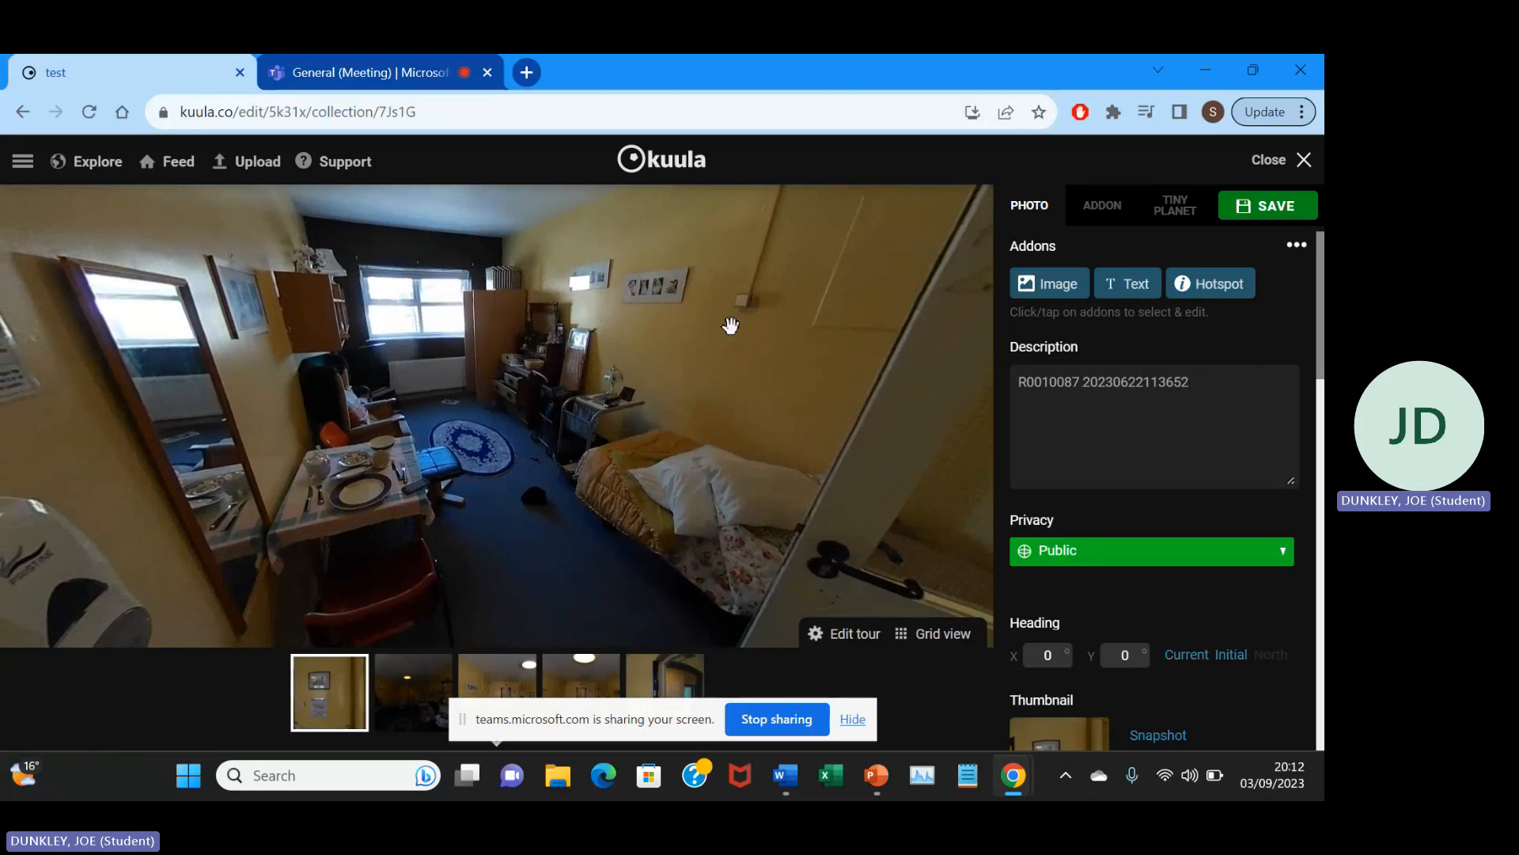
{"action": "left_click_drag", "start_coordinate": [692, 327], "coordinate": [689, 353]}
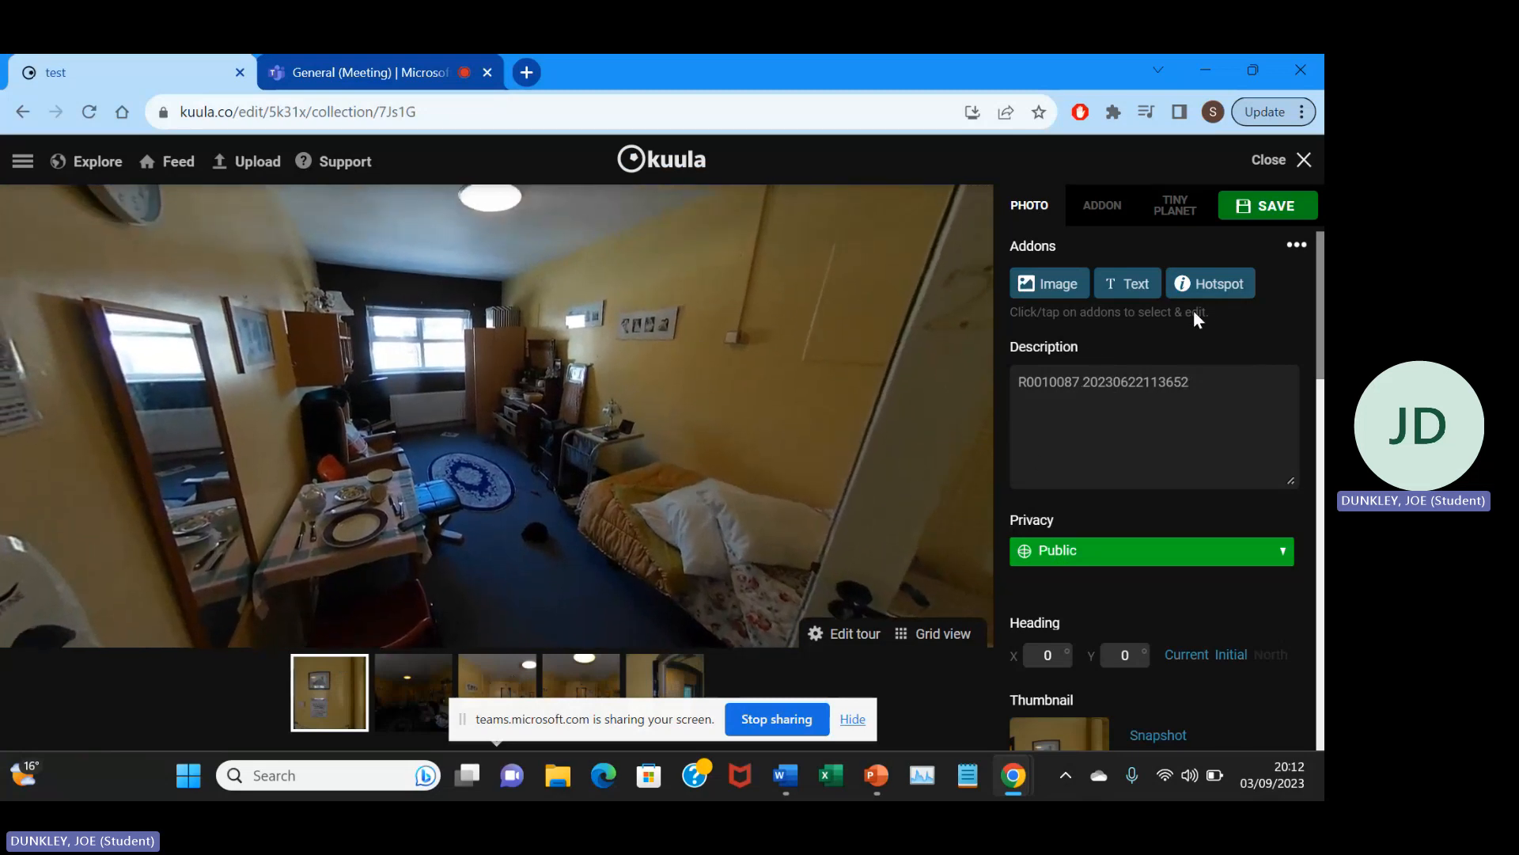
{"action": "left_click", "coordinate": [1215, 297]}
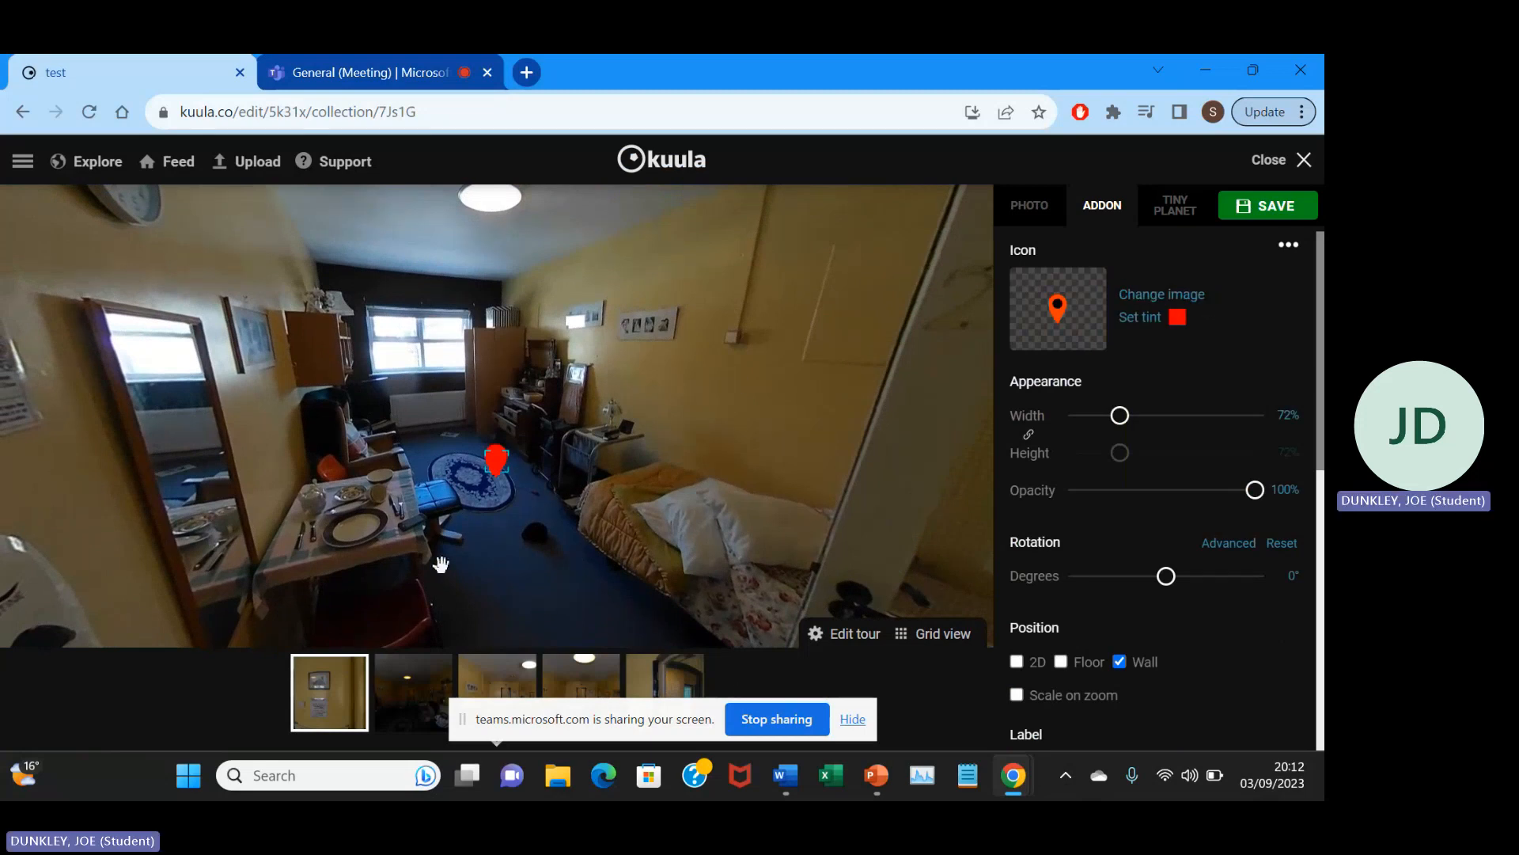
{"action": "mouse_move", "coordinate": [333, 666]}
{"action": "left_click", "coordinate": [1151, 298]}
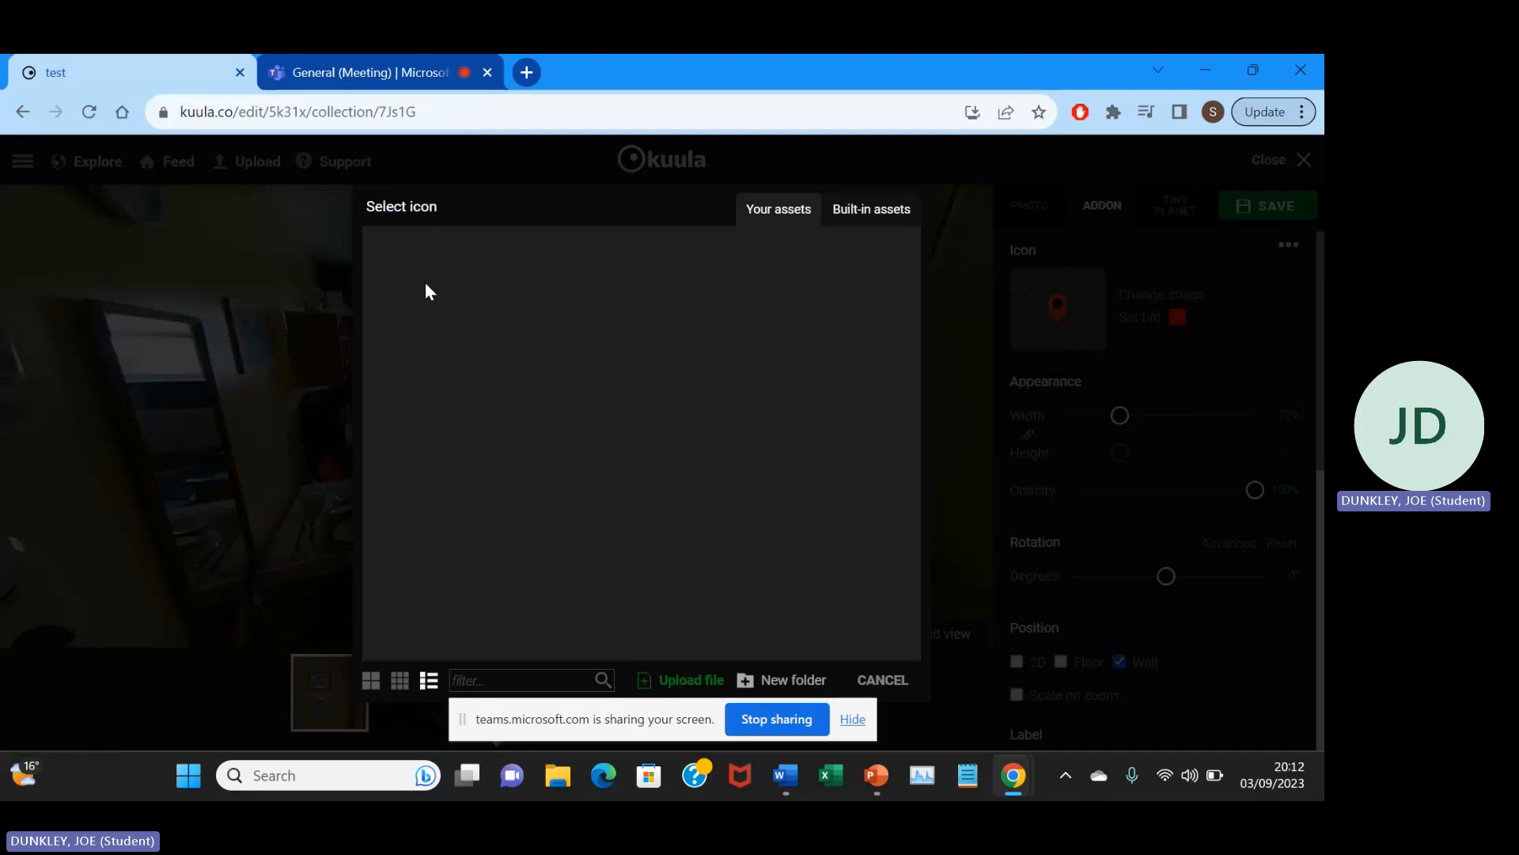
{"action": "left_click", "coordinate": [866, 211]}
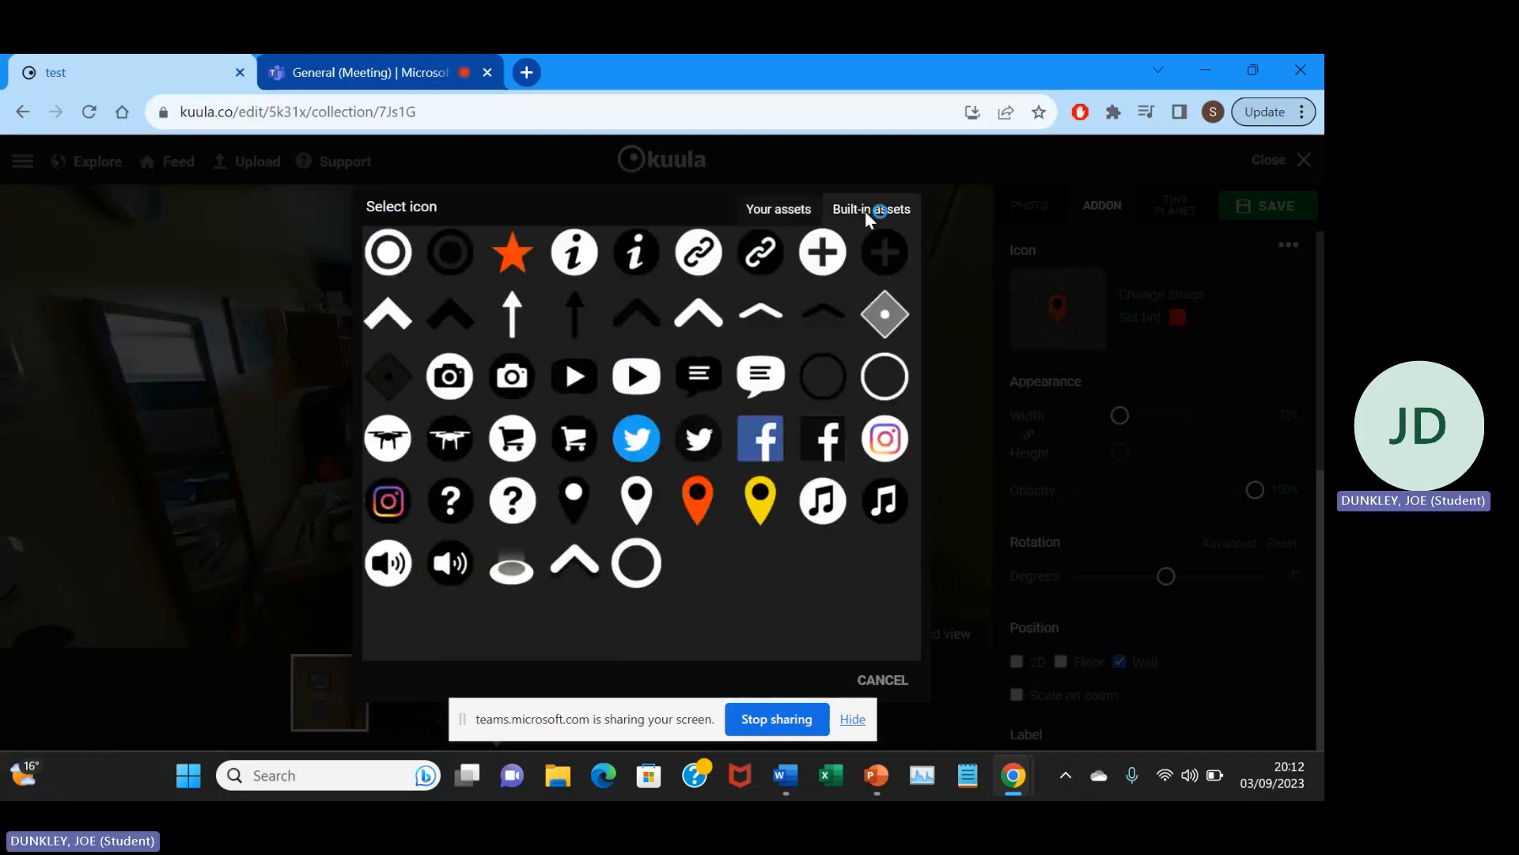
{"action": "left_click", "coordinate": [387, 253]}
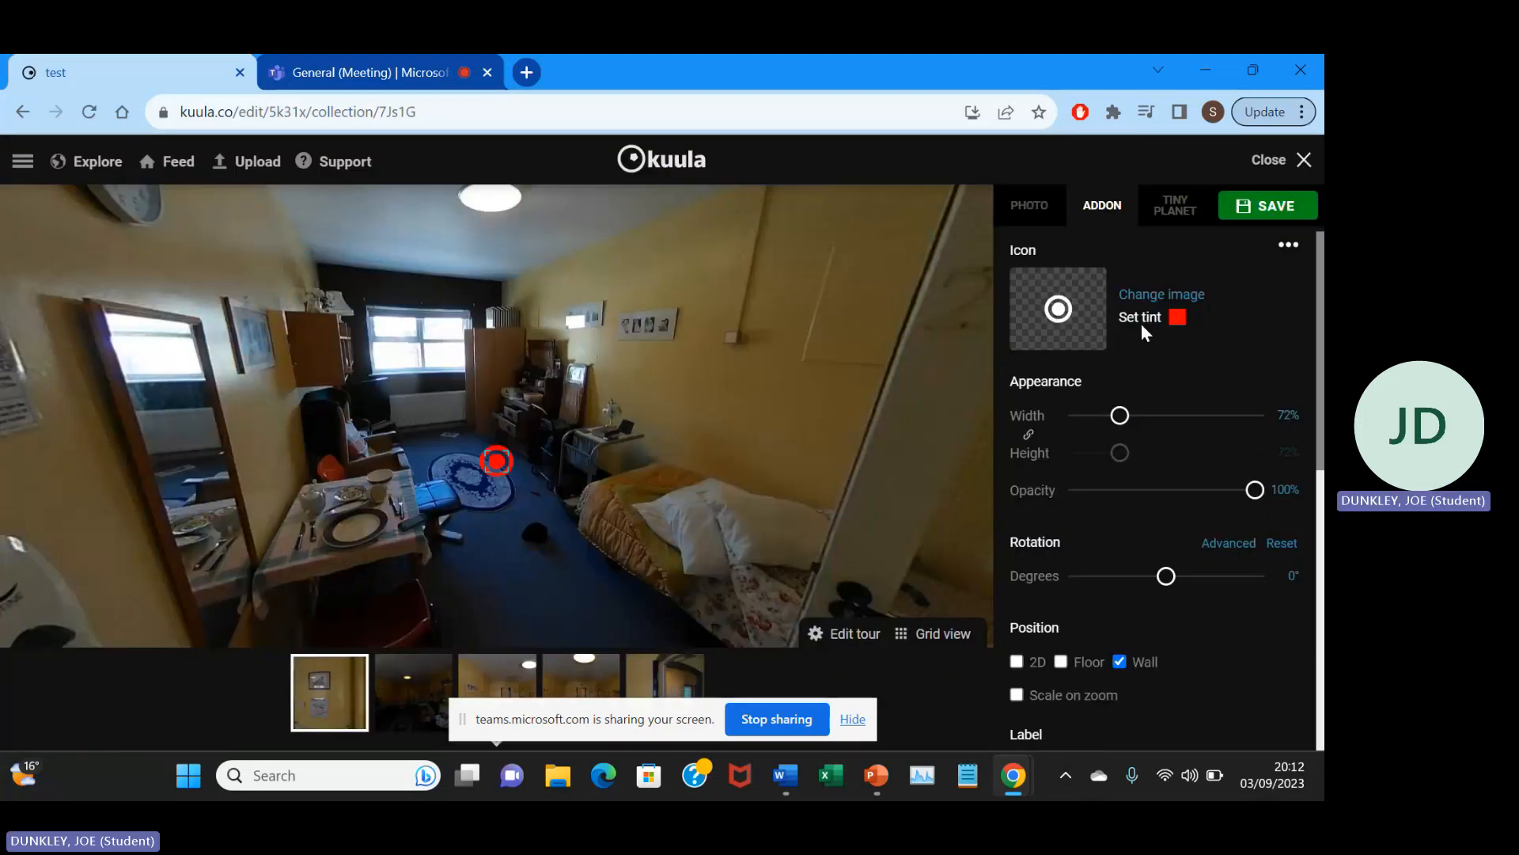
Tint the hotspot icon grey (#808080) and set its width to 101%.
{"action": "left_click", "coordinate": [1141, 325]}
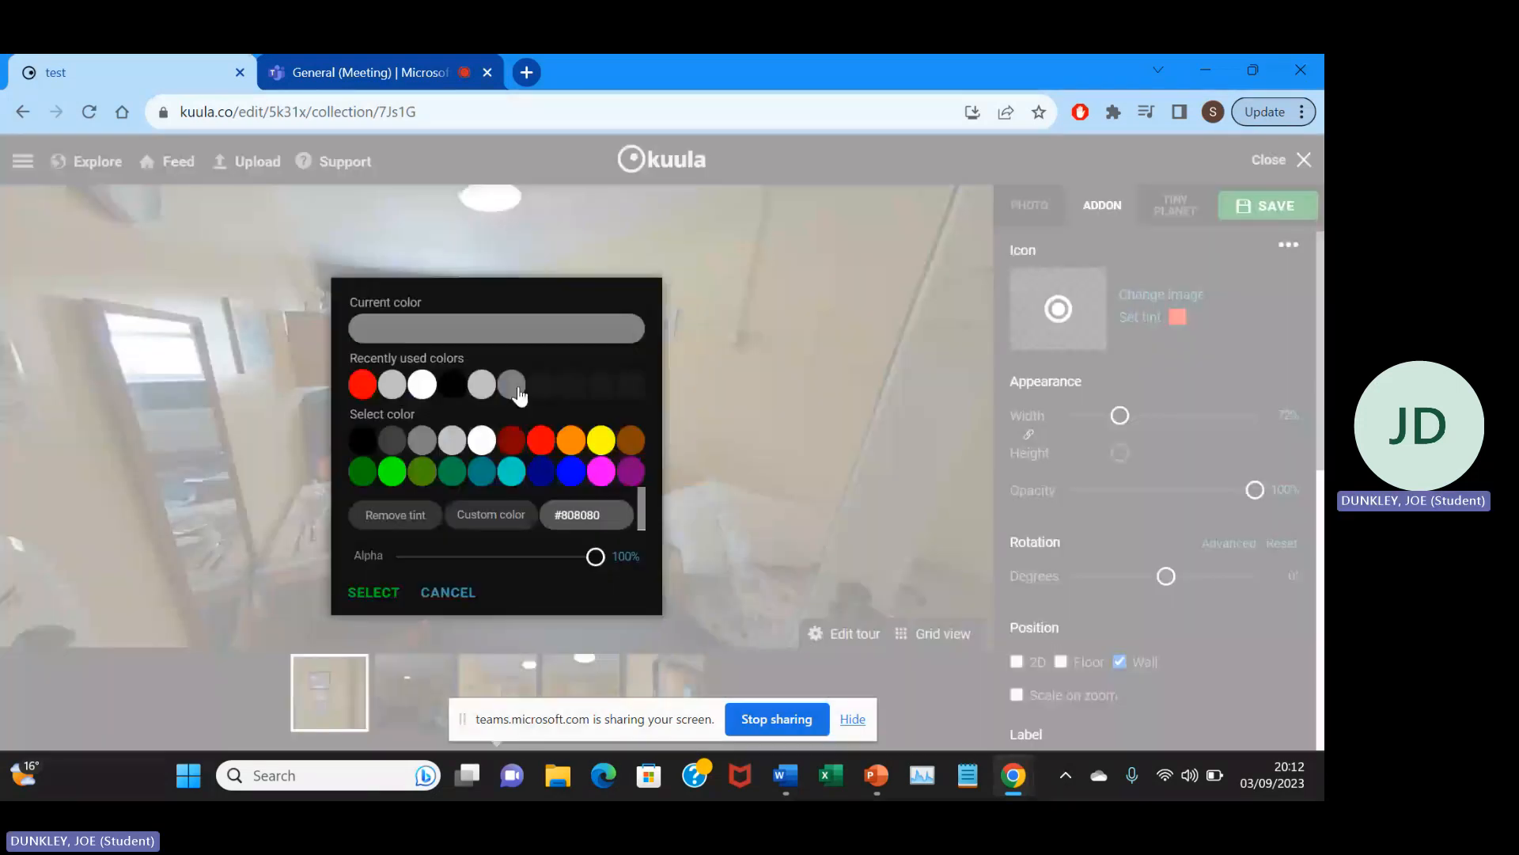
{"action": "left_click", "coordinate": [374, 592]}
{"action": "scroll", "coordinate": [1119, 420], "scroll_direction": "down", "scroll_amount": 2}
{"action": "scroll", "coordinate": [1116, 421], "scroll_direction": "up", "scroll_amount": 2}
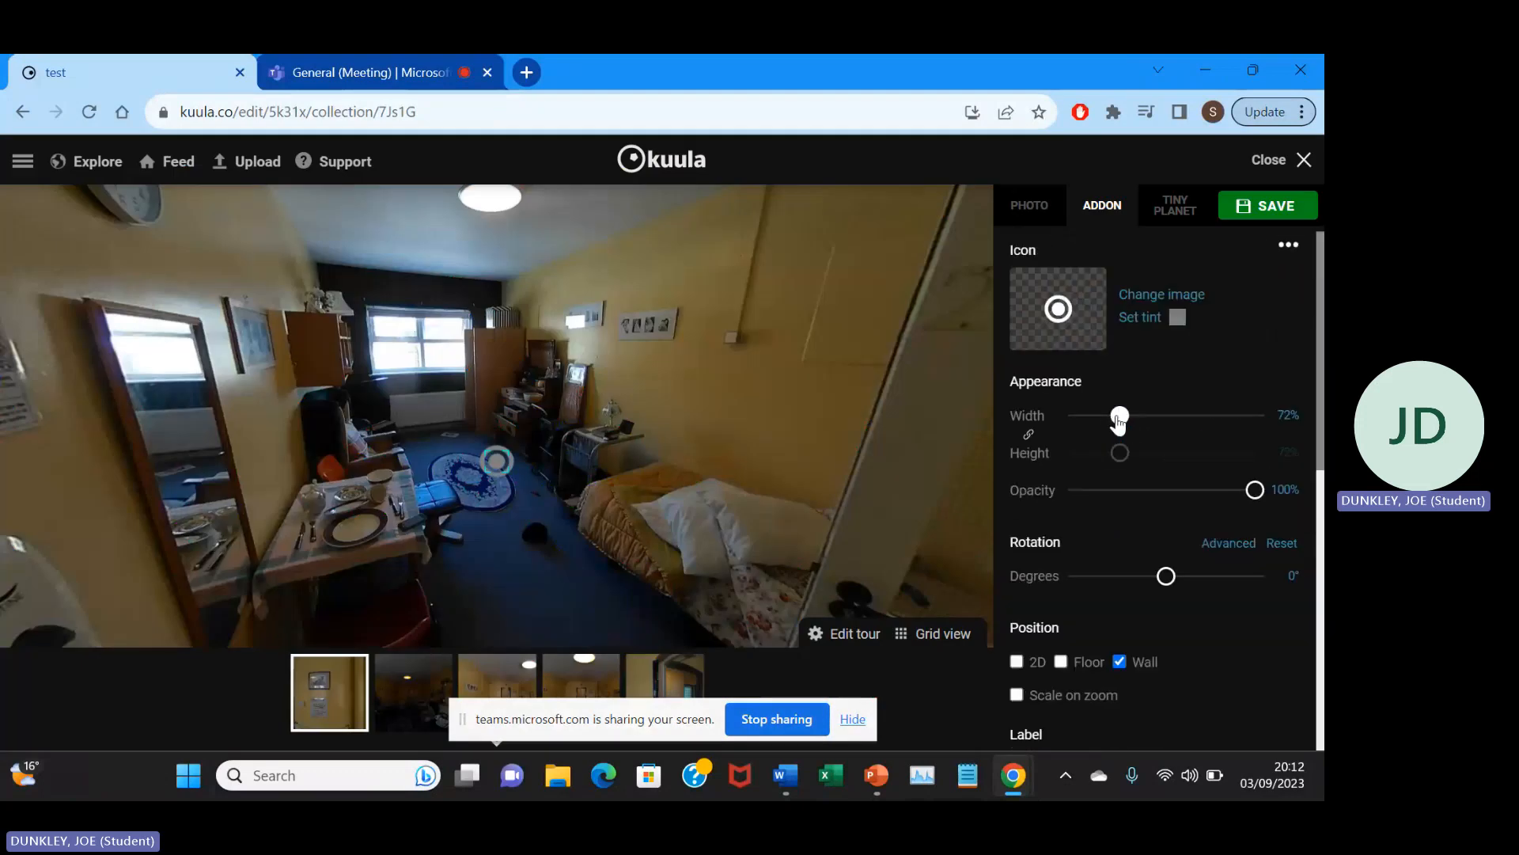
{"action": "left_click_drag", "start_coordinate": [1114, 422], "coordinate": [1137, 418]}
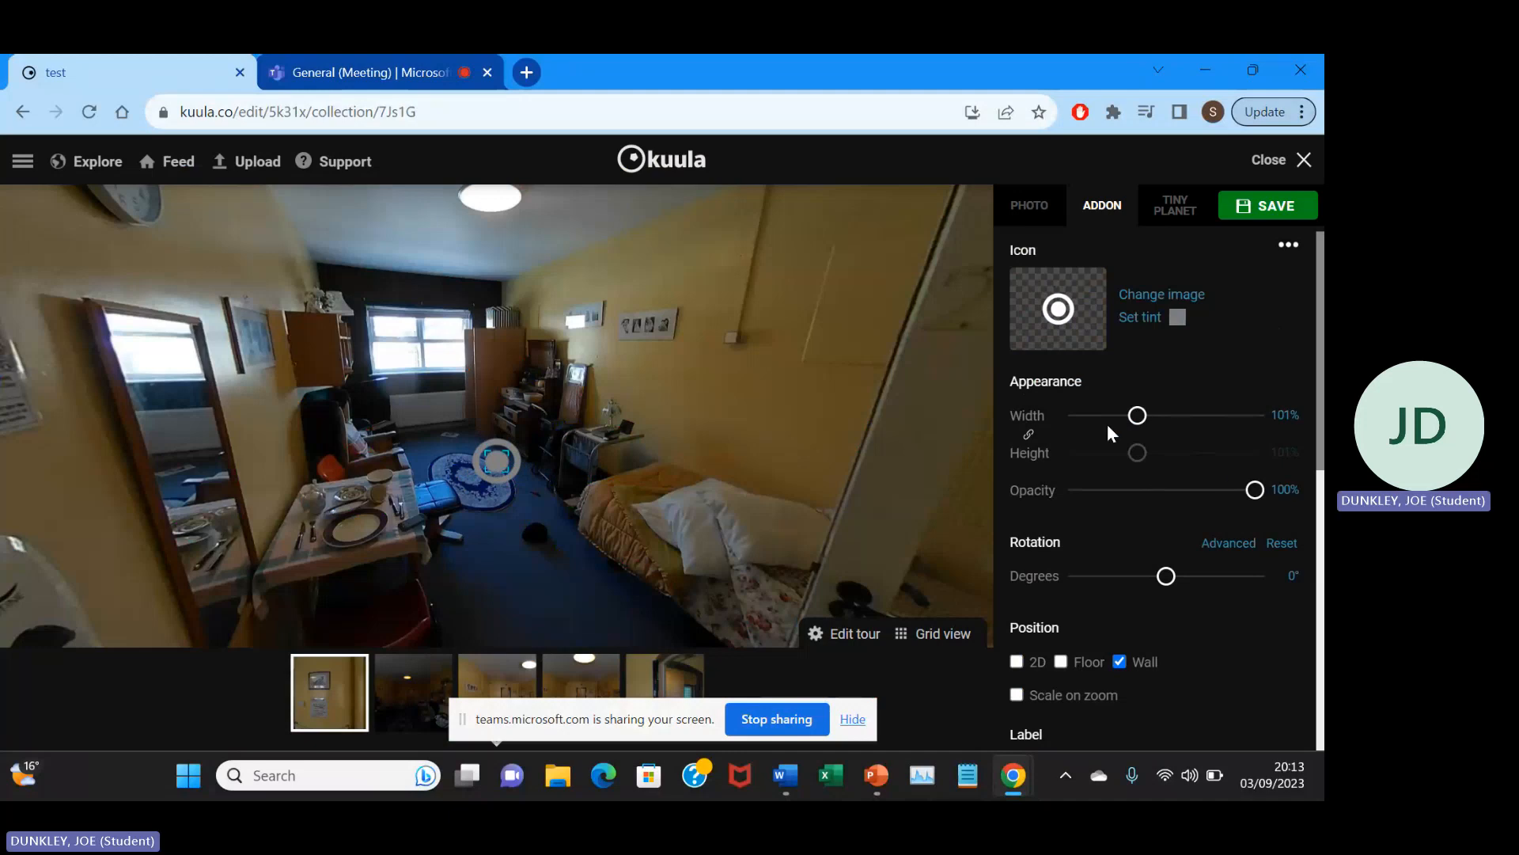
Try the hotspot's 2D and wall positions, settle on Floor, and place it on the carpet just behind the round blue rug.
{"action": "scroll", "coordinate": [1119, 391], "scroll_direction": "down", "scroll_amount": 3}
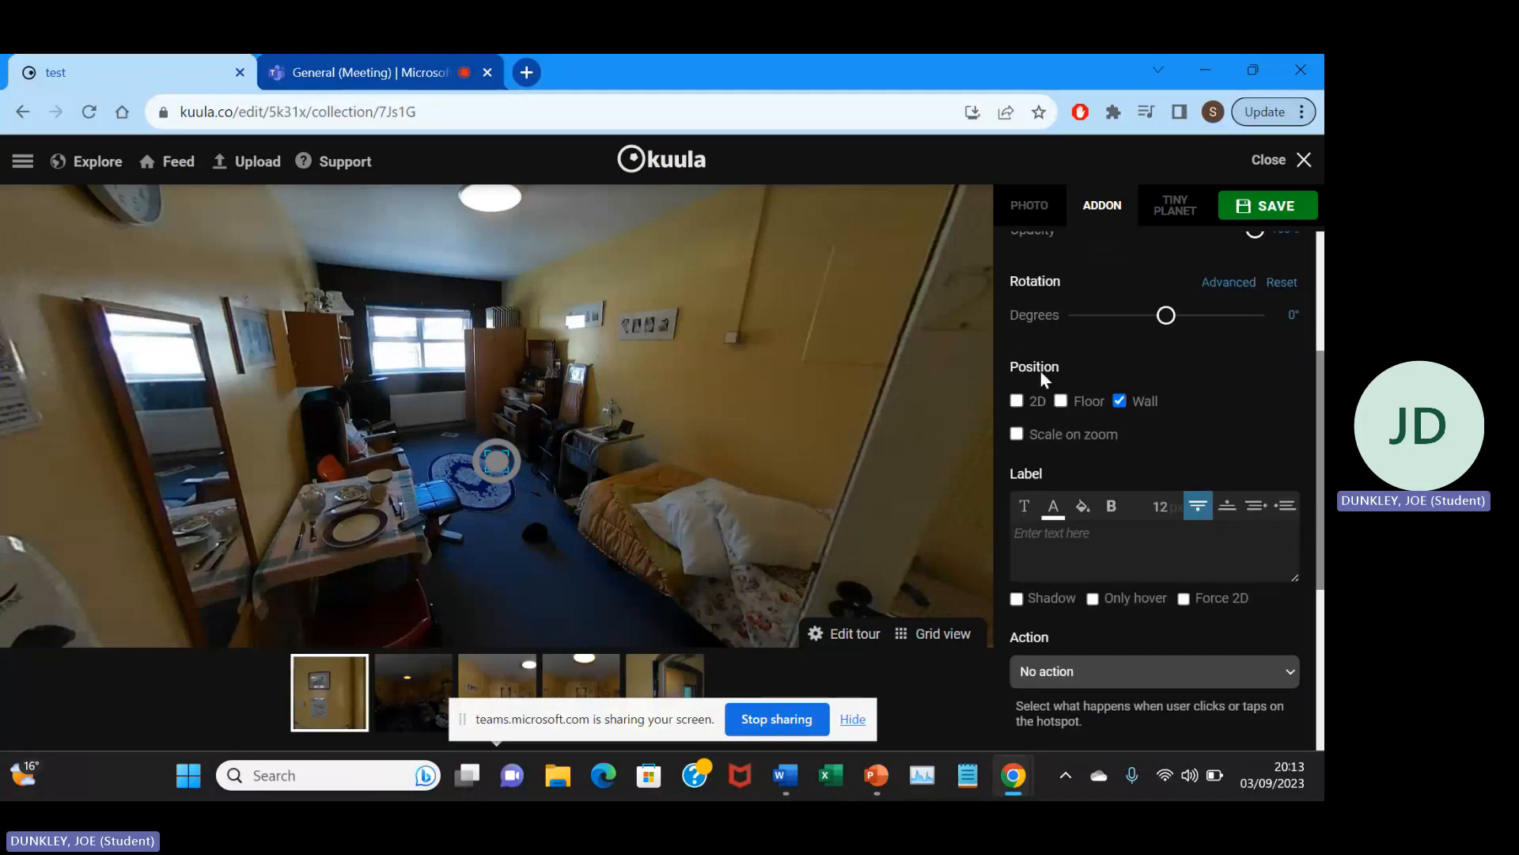
{"action": "left_click", "coordinate": [1018, 402]}
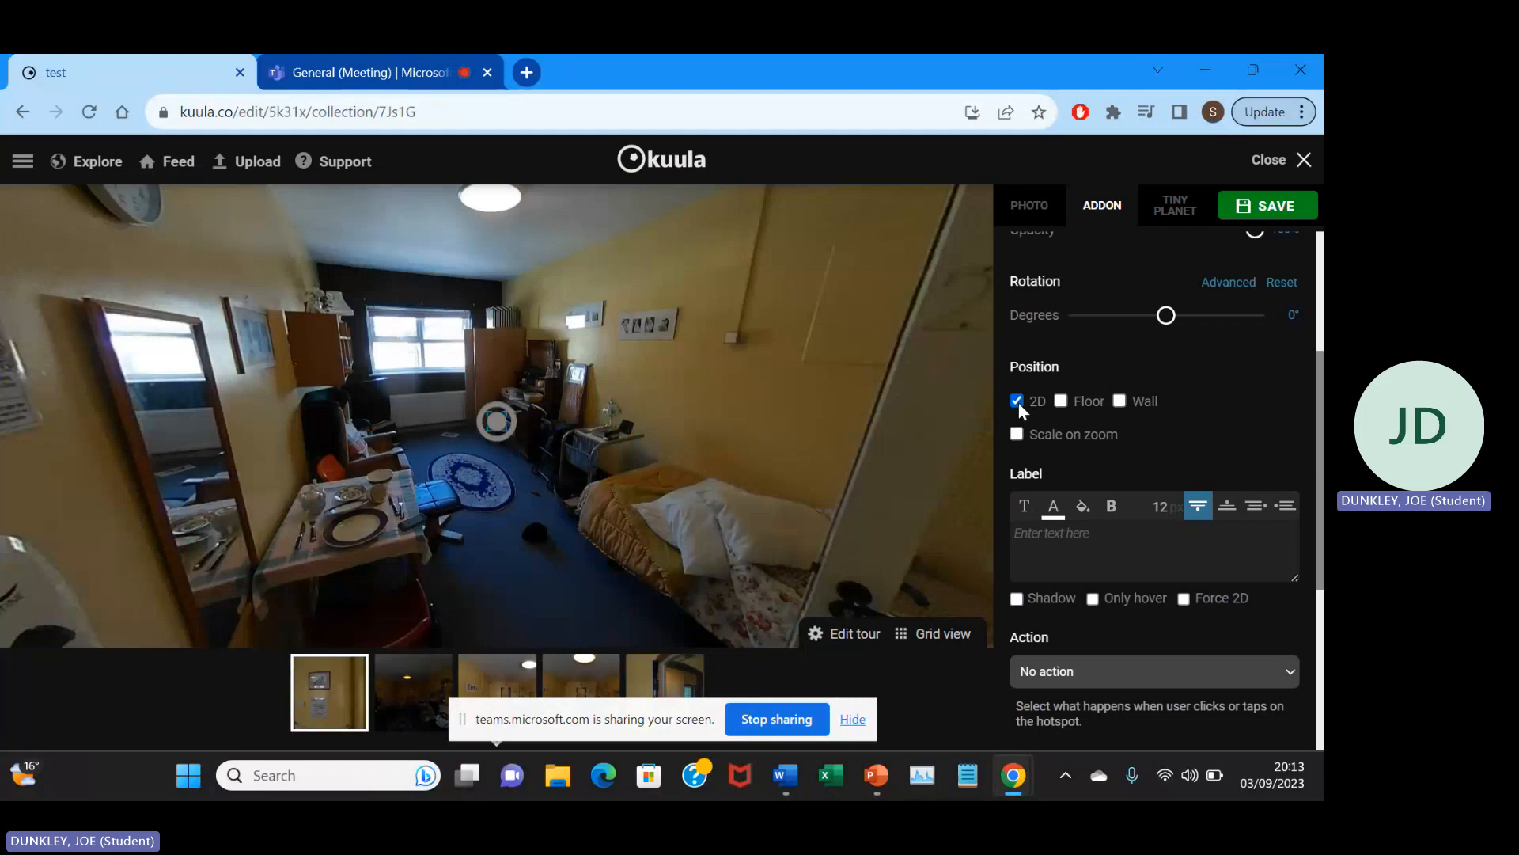
{"action": "left_click", "coordinate": [1061, 402]}
{"action": "left_click_drag", "start_coordinate": [494, 433], "coordinate": [556, 608]}
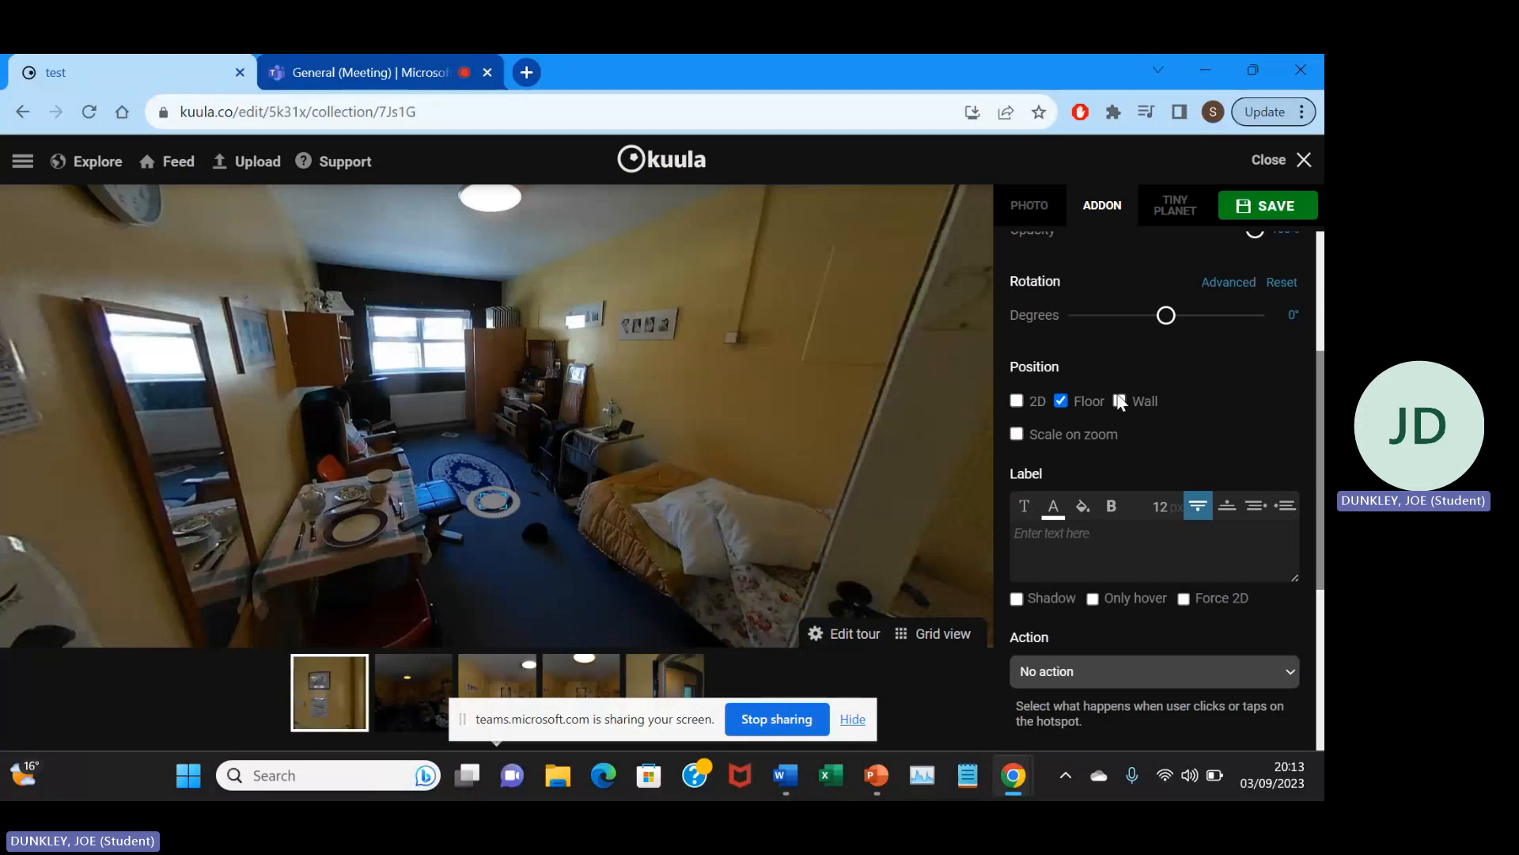
{"action": "left_click", "coordinate": [1120, 401]}
{"action": "left_click", "coordinate": [1062, 401]}
{"action": "left_click_drag", "start_coordinate": [465, 495], "coordinate": [433, 449]}
Reduce the floor hotspot's width to 73%.
{"action": "scroll", "coordinate": [1250, 388], "scroll_direction": "up", "scroll_amount": 3}
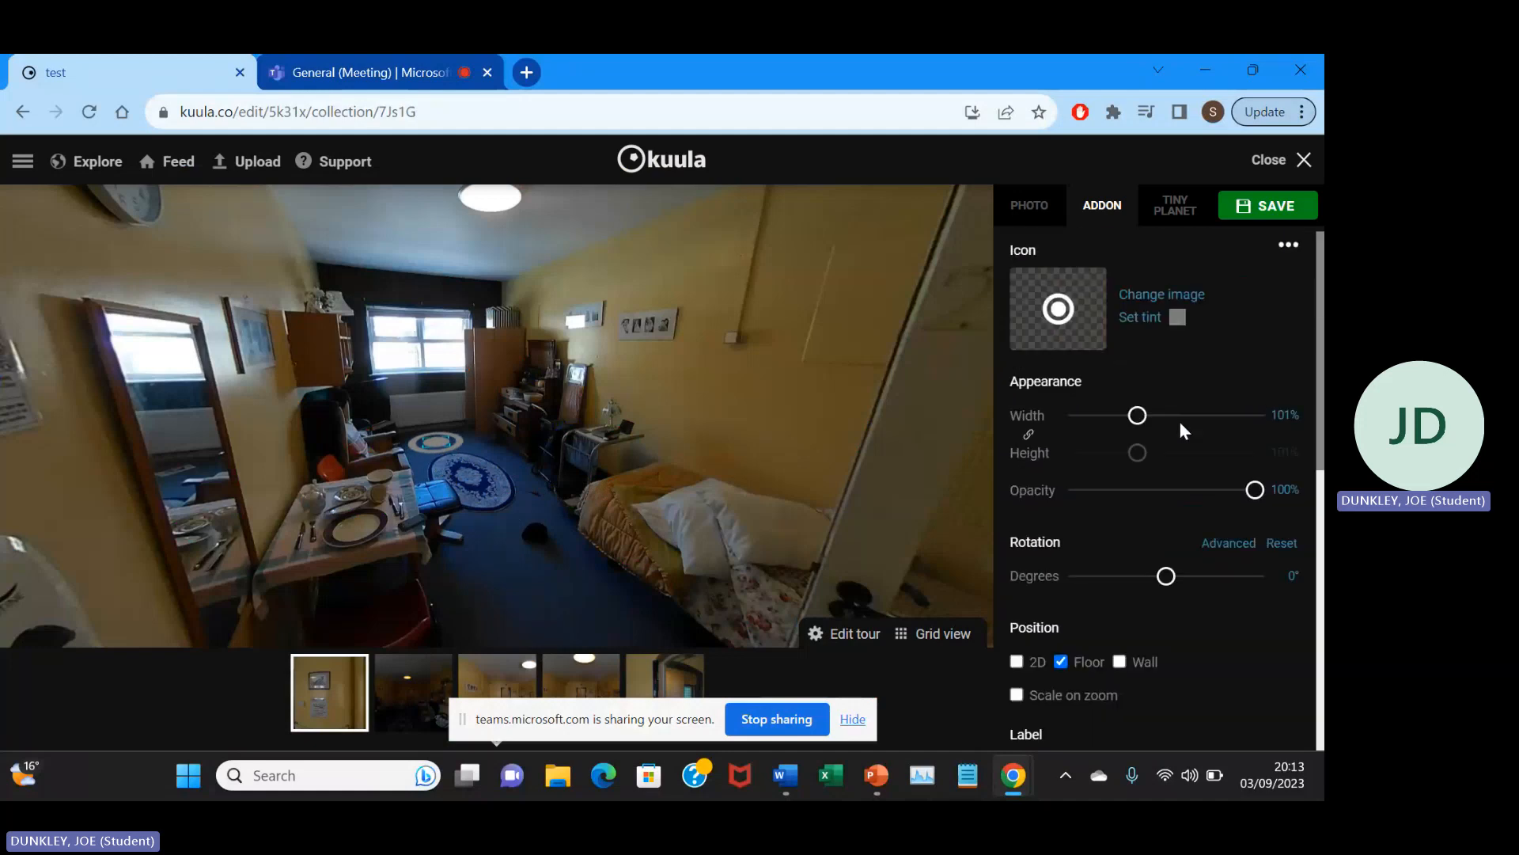
{"action": "left_click", "coordinate": [1122, 417]}
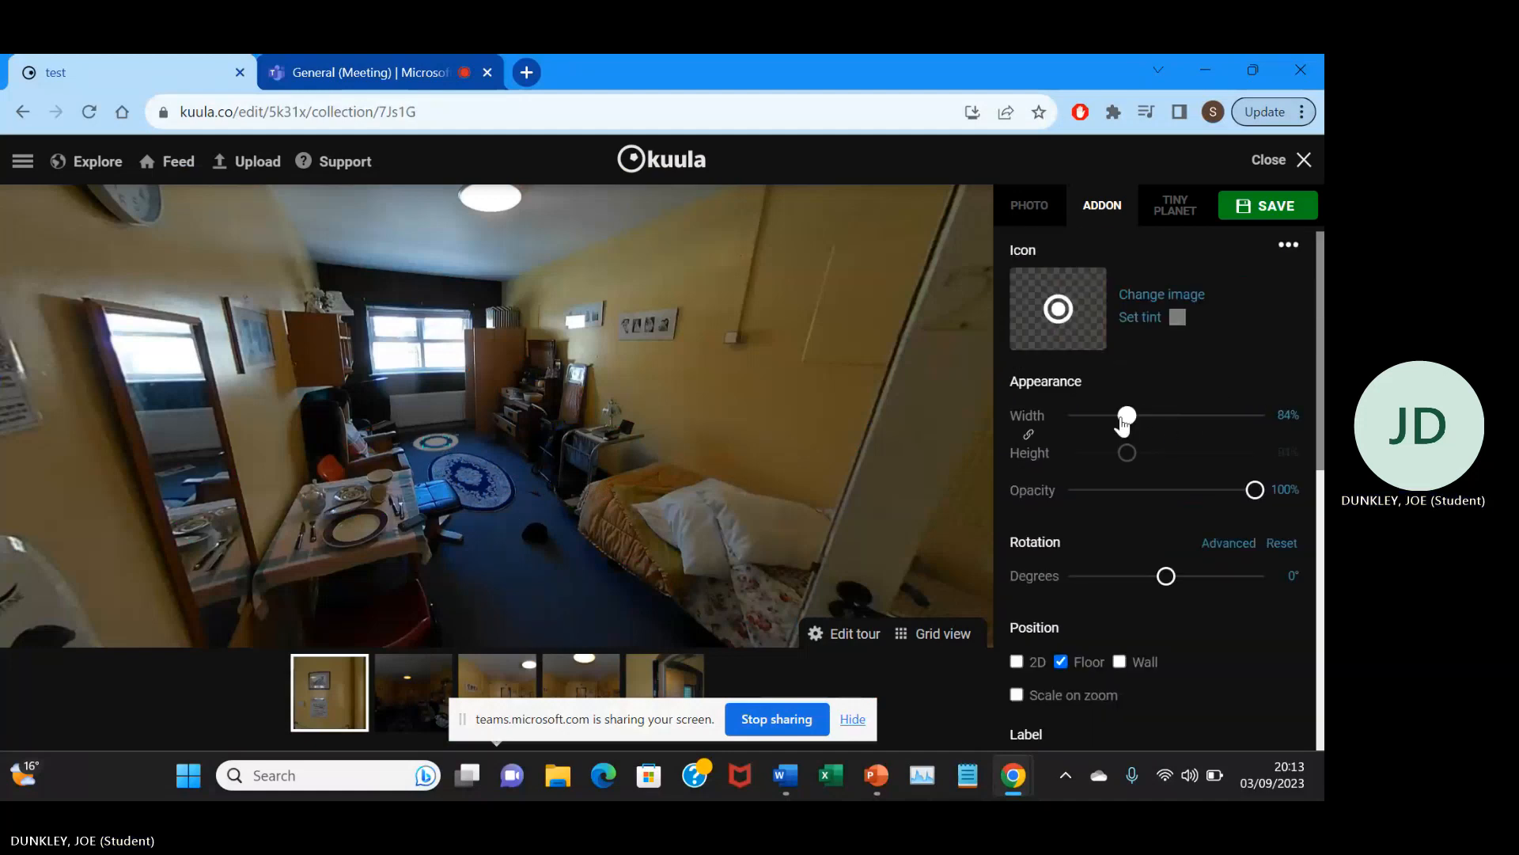
{"action": "left_click_drag", "start_coordinate": [1123, 422], "coordinate": [1116, 423]}
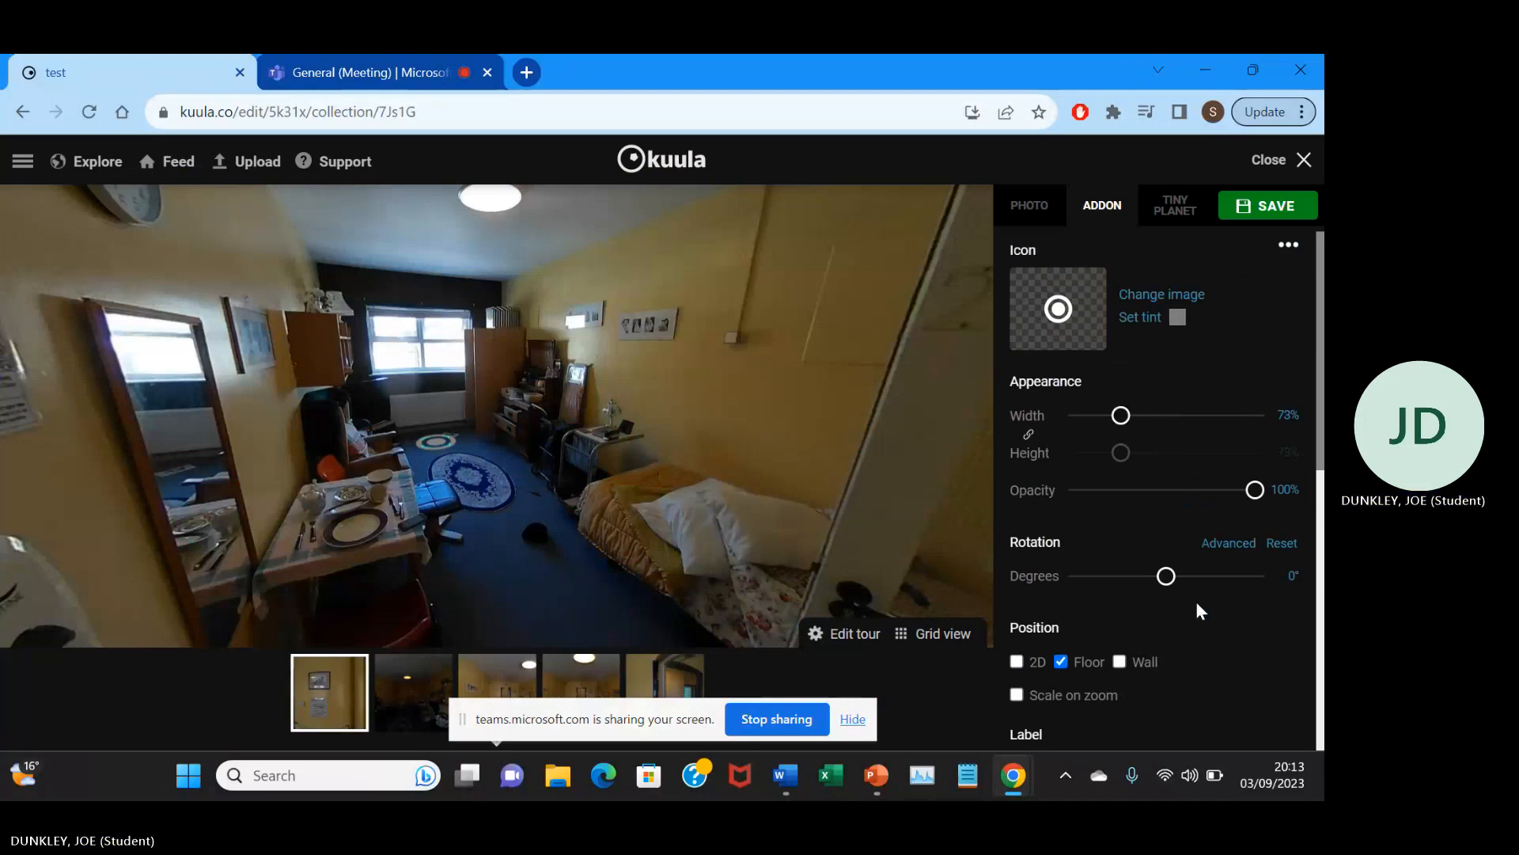
{"action": "scroll", "coordinate": [1195, 605], "scroll_direction": "down", "scroll_amount": 6}
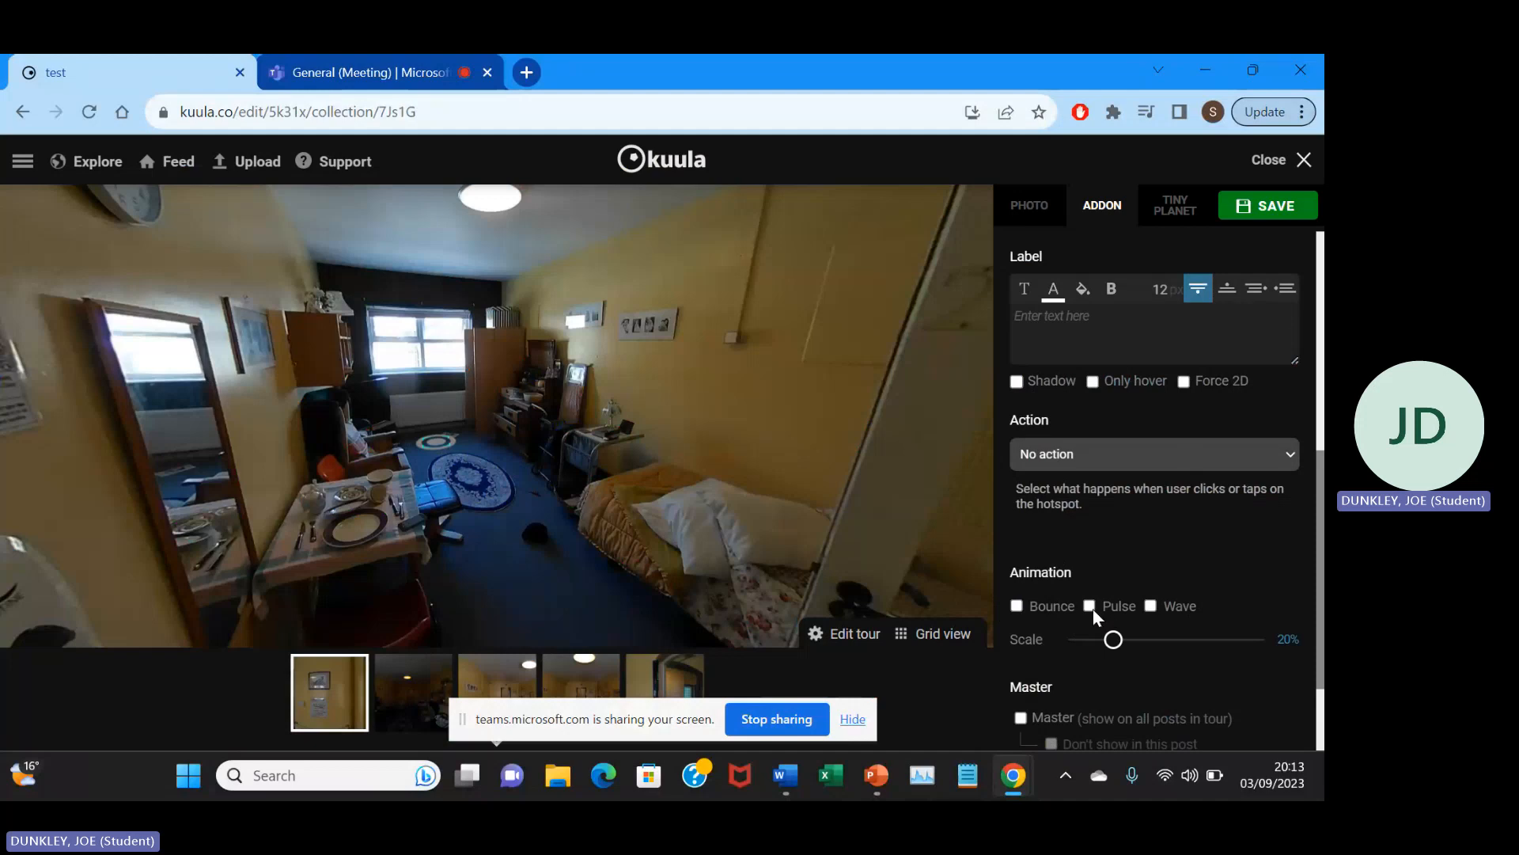
Enable the hotspot's Pulse animation, set its action to go to the tour's R0010089 post, and save and close the edit.
{"action": "left_click", "coordinate": [1180, 455]}
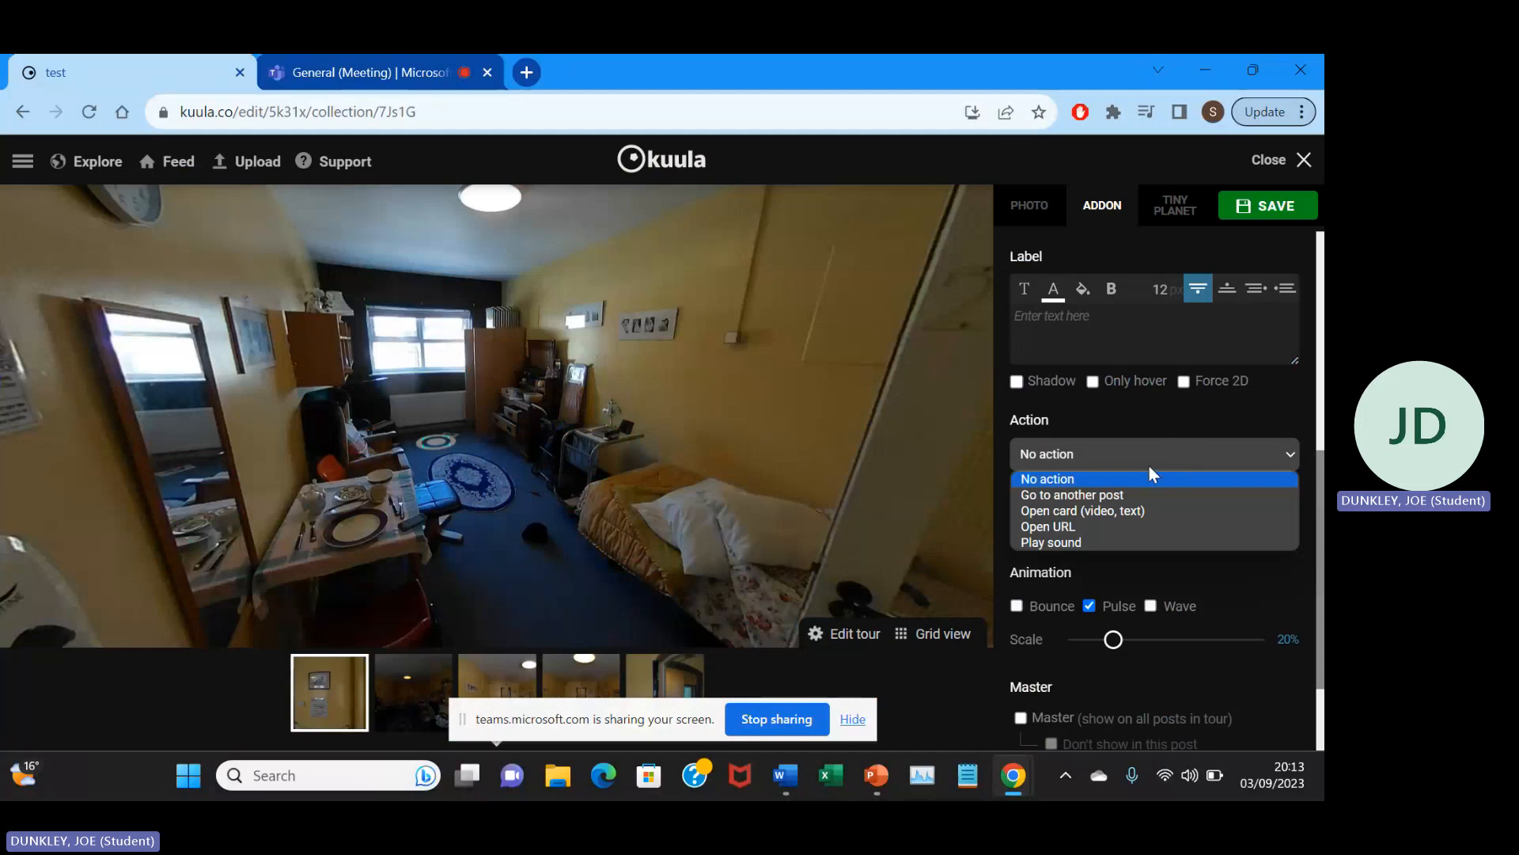
{"action": "left_click", "coordinate": [1085, 494]}
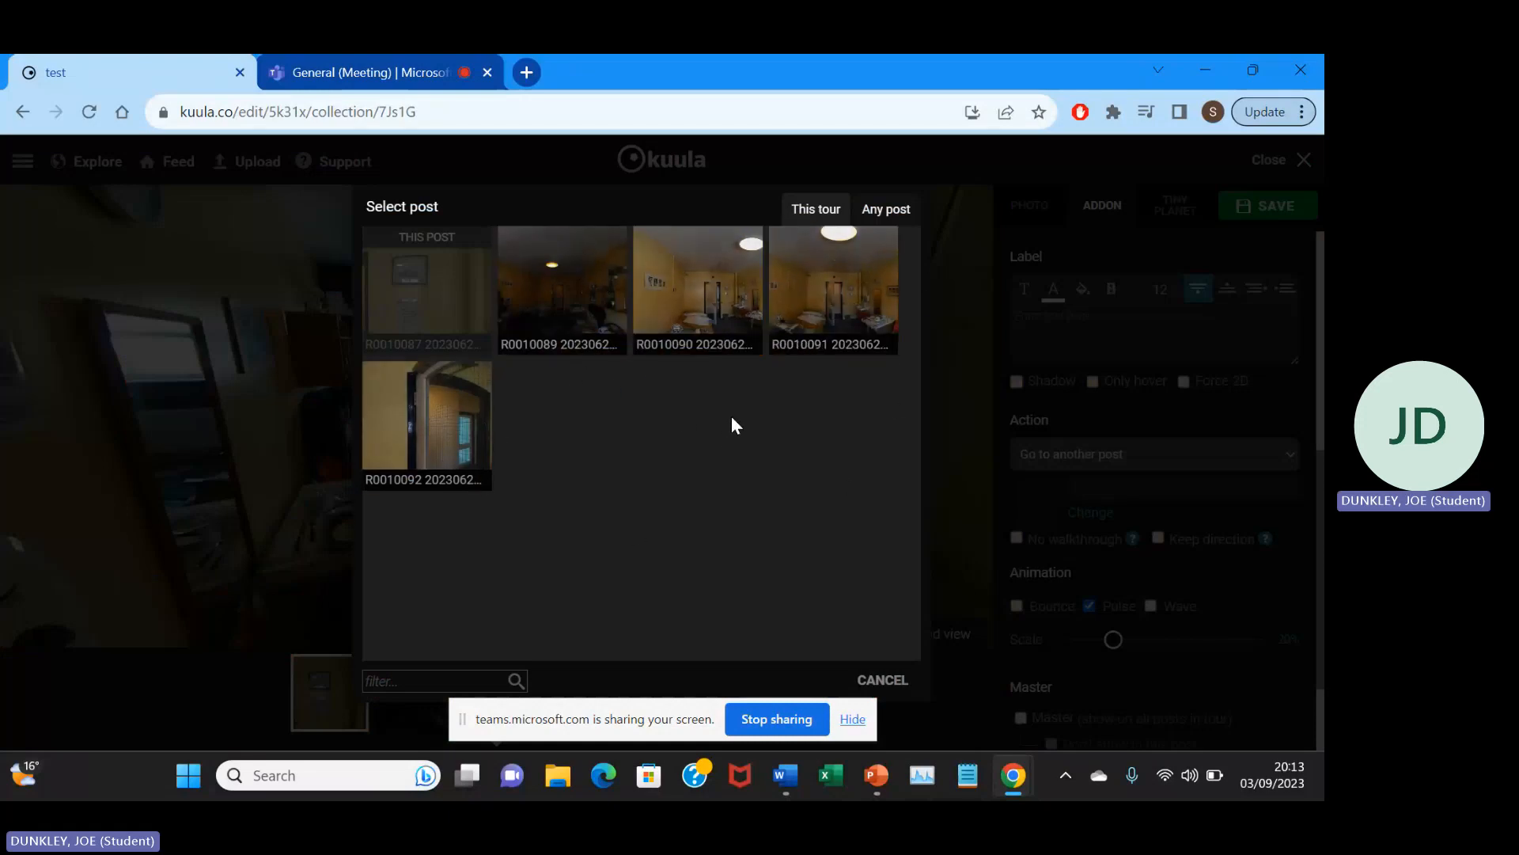
{"action": "left_click", "coordinate": [530, 301]}
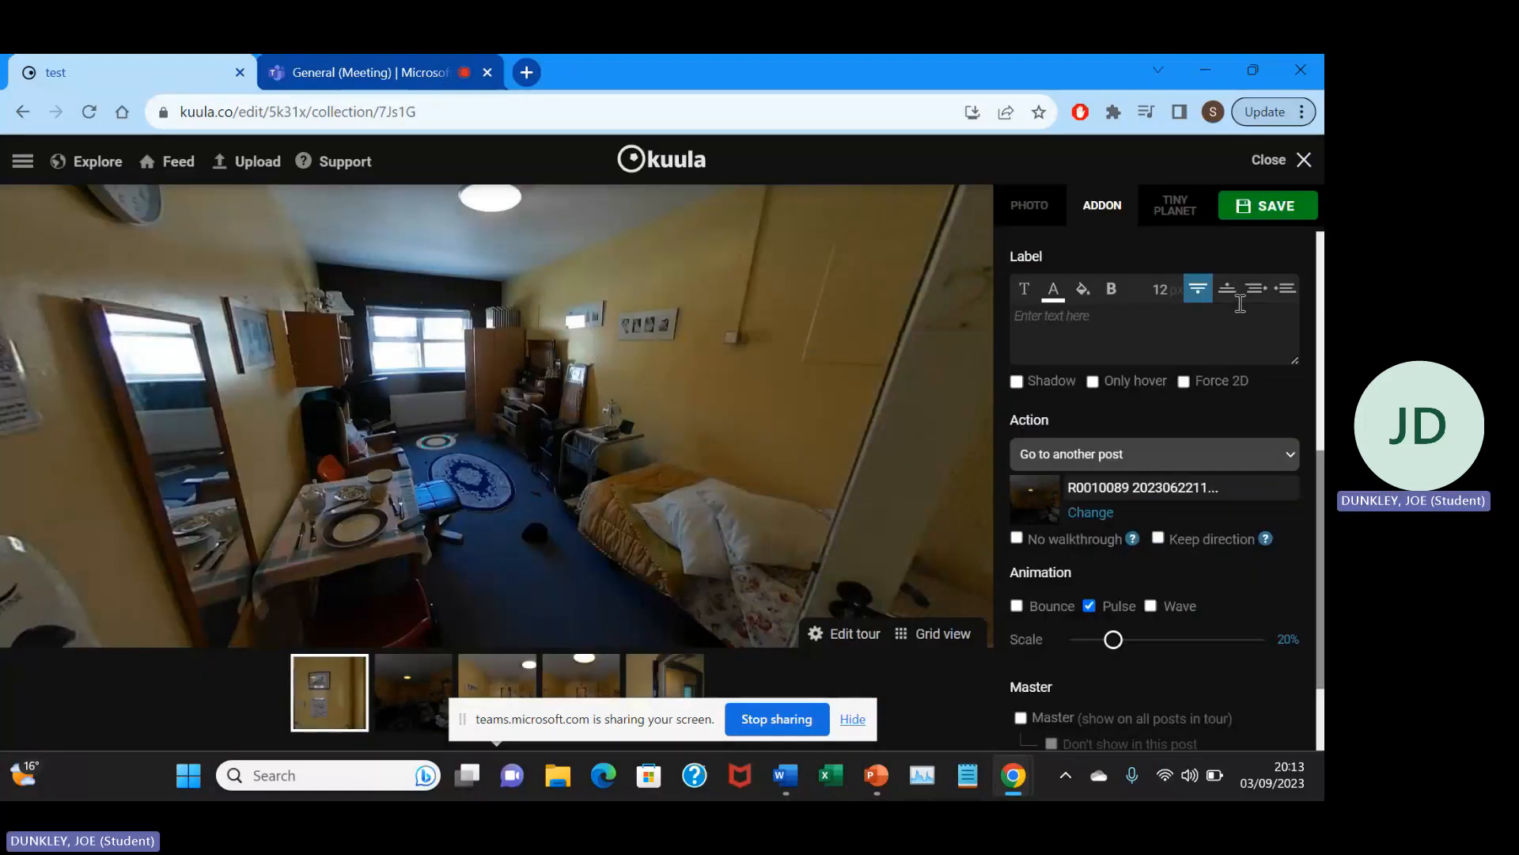
{"action": "left_click", "coordinate": [1259, 215]}
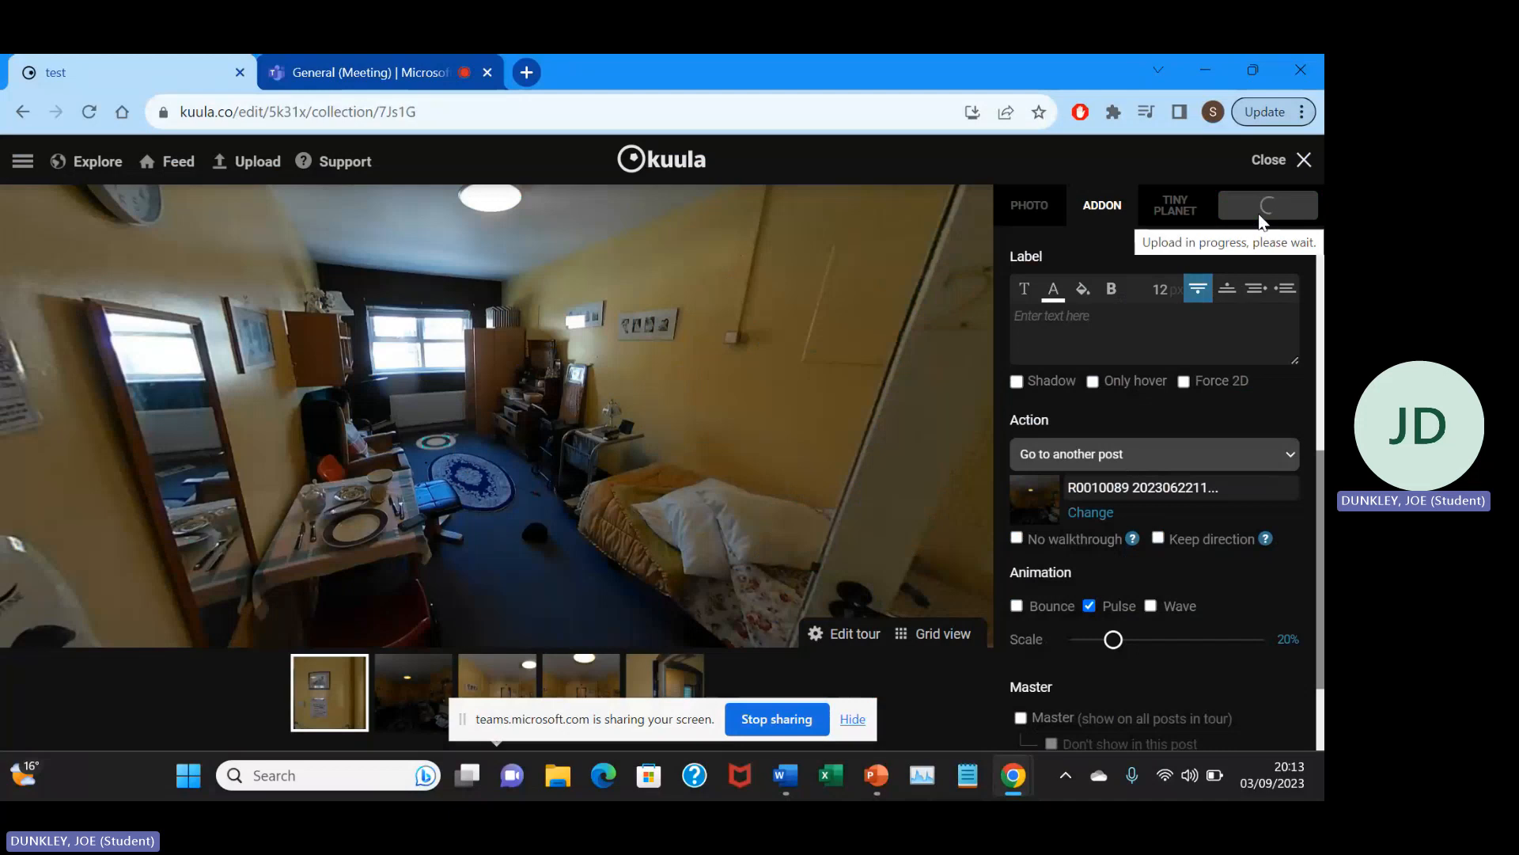
{"action": "left_click", "coordinate": [1280, 164]}
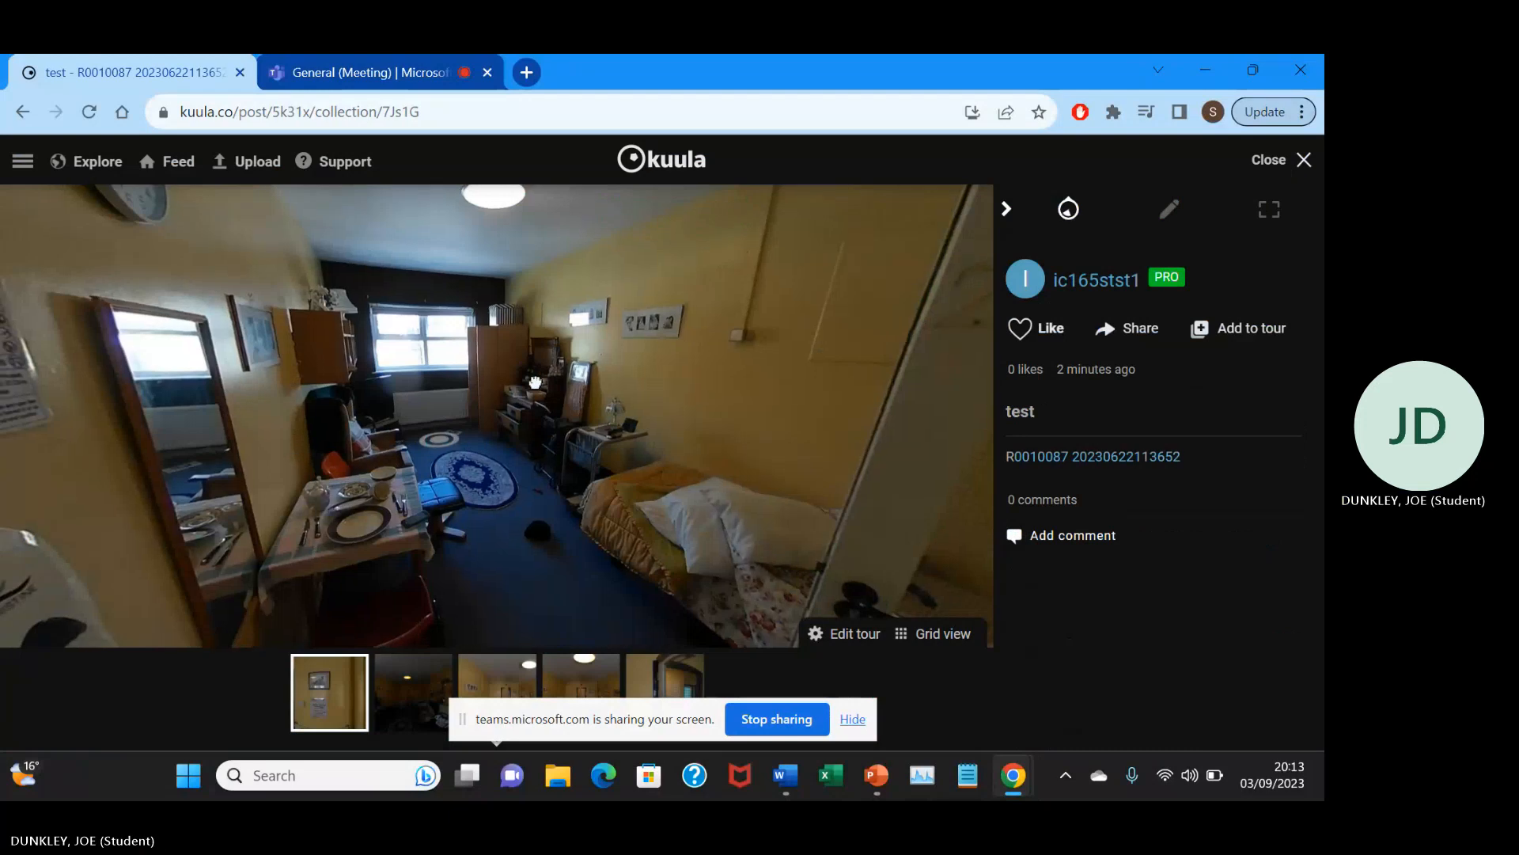
Test the floor hotspot by following it from the first photo and look around the photo it leads to.
{"action": "left_click_drag", "start_coordinate": [535, 383], "coordinate": [556, 379]}
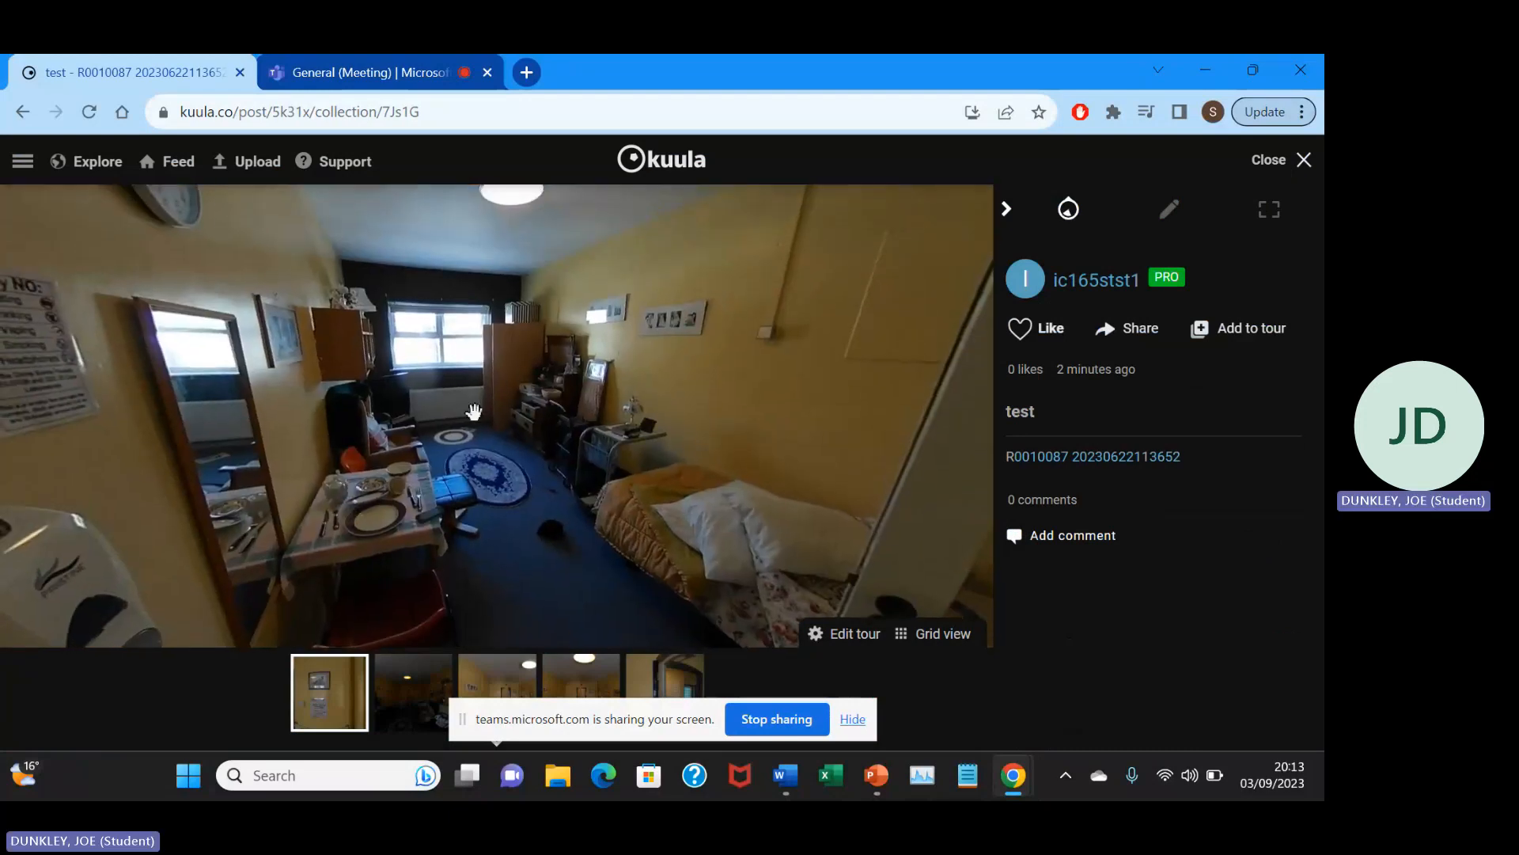
{"action": "left_click_drag", "start_coordinate": [470, 408], "coordinate": [522, 457]}
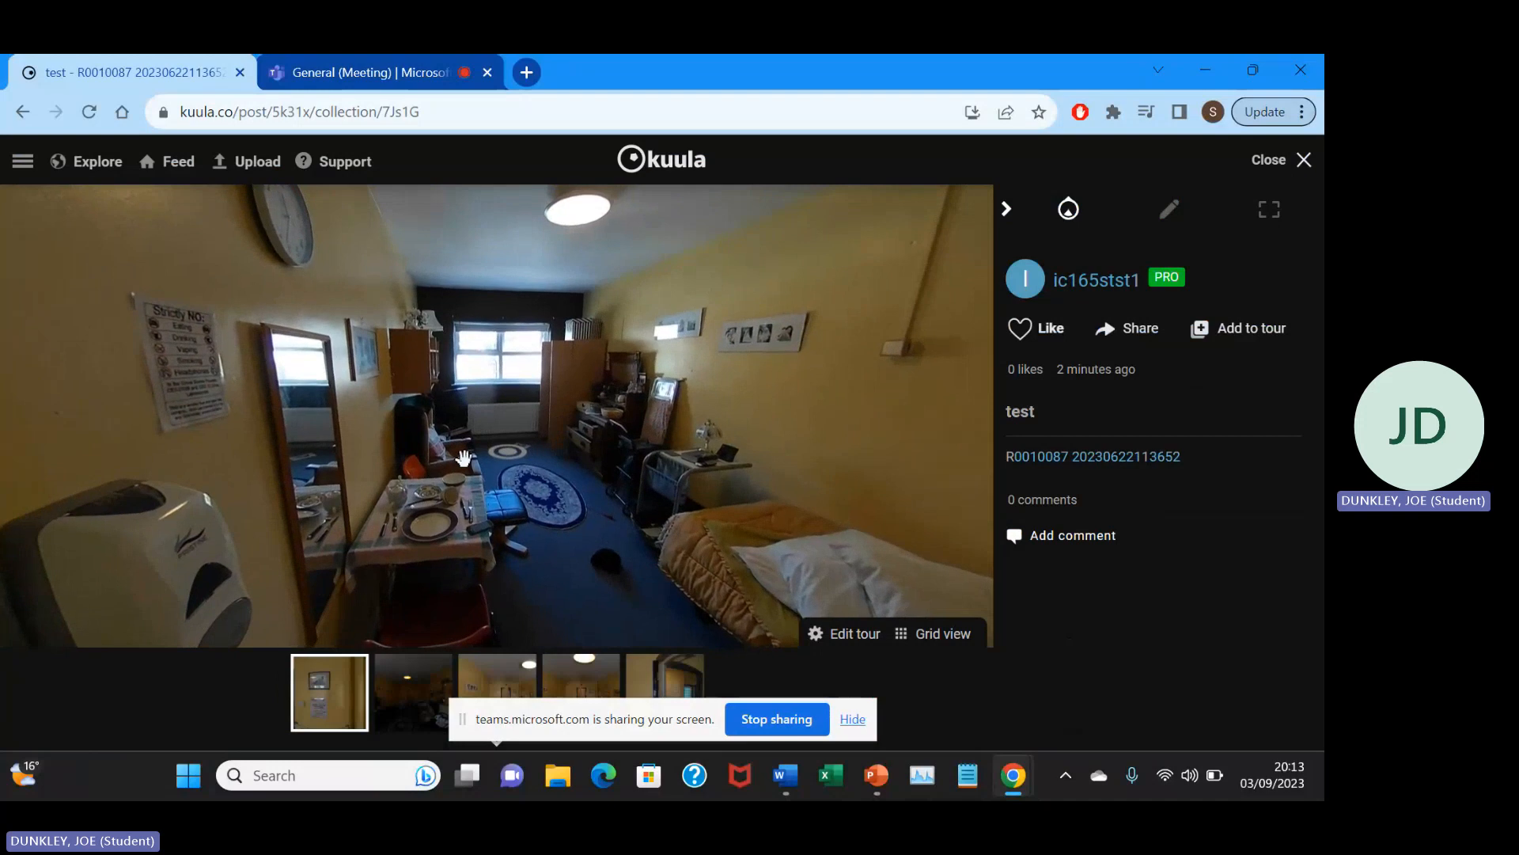
{"action": "left_click", "coordinate": [515, 458]}
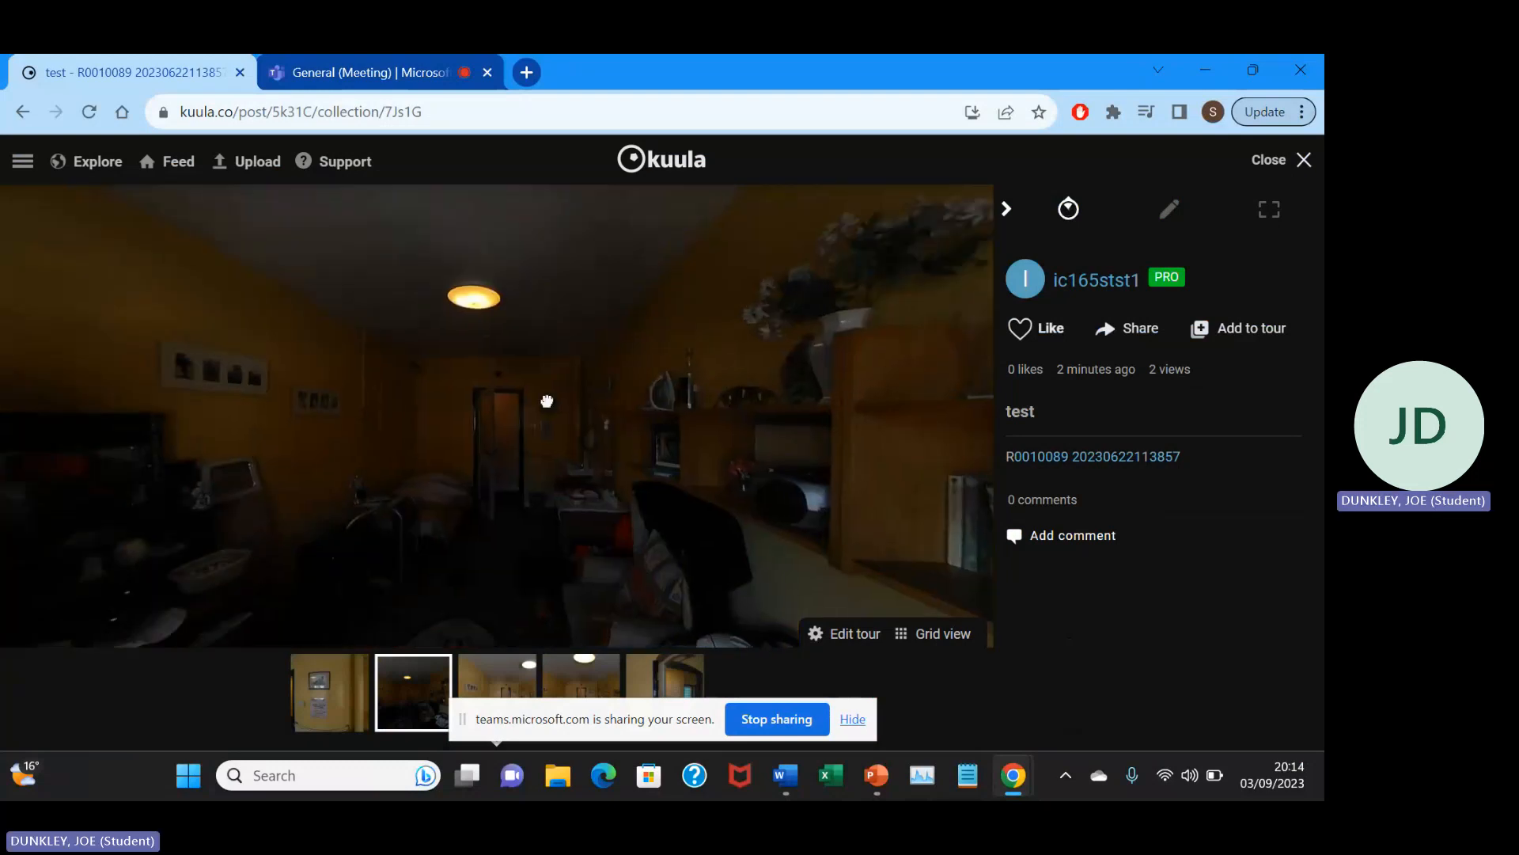
{"action": "mouse_move", "coordinate": [546, 400]}
{"action": "left_mouse_down"}
{"action": "mouse_move", "coordinate": [578, 379]}
{"action": "mouse_move", "coordinate": [427, 401]}
{"action": "mouse_move", "coordinate": [539, 425]}
{"action": "left_mouse_up"}
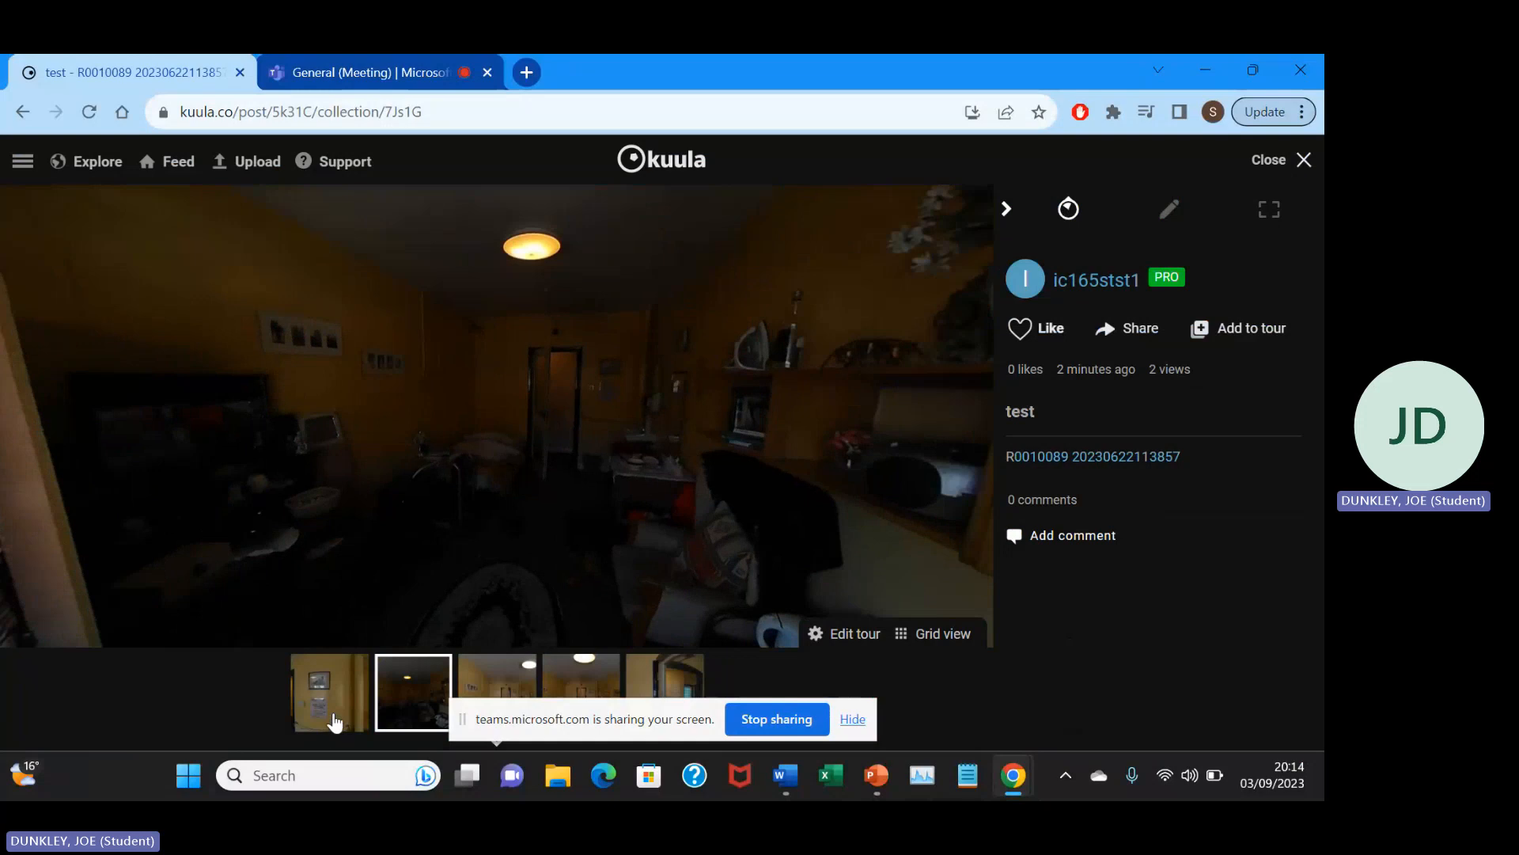
Return to the first photo, face the bedroom, and add another hotspot to that photo.
{"action": "left_click", "coordinate": [331, 708]}
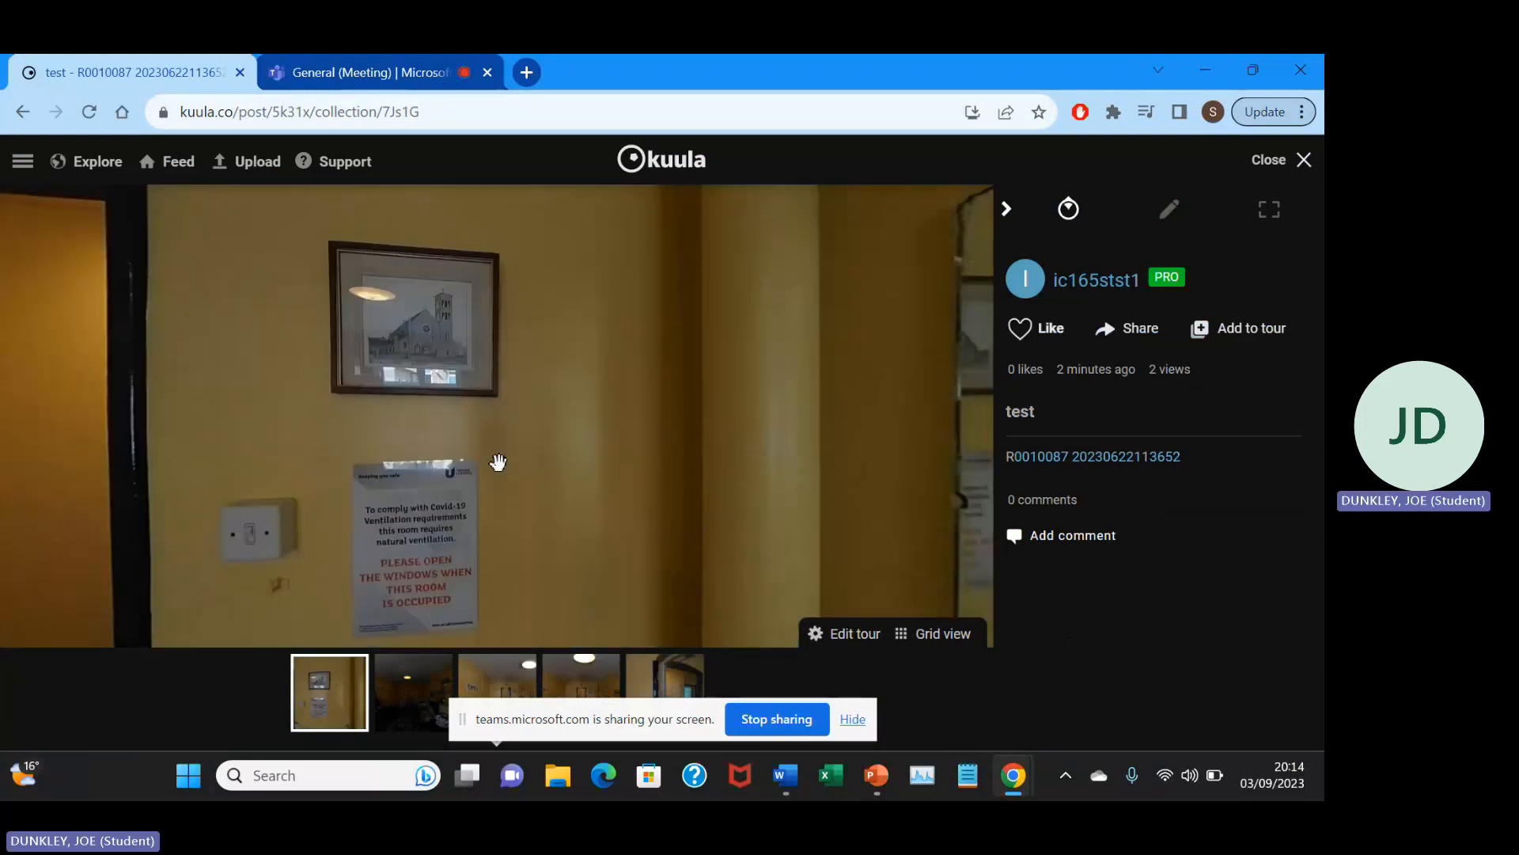
{"action": "left_click_drag", "start_coordinate": [499, 461], "coordinate": [517, 404]}
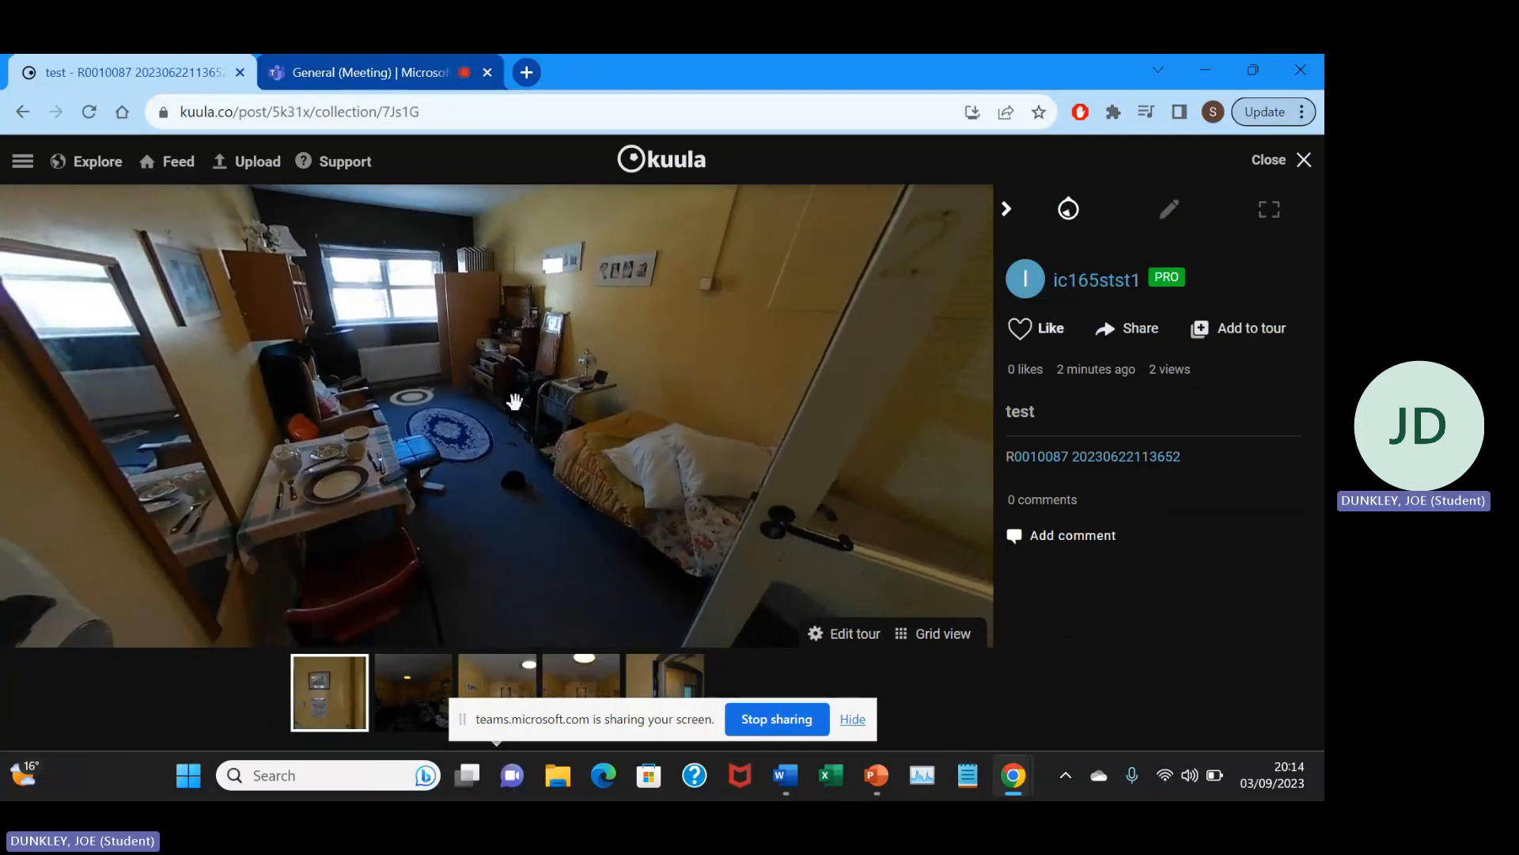
{"action": "left_click_drag", "start_coordinate": [584, 363], "coordinate": [569, 400]}
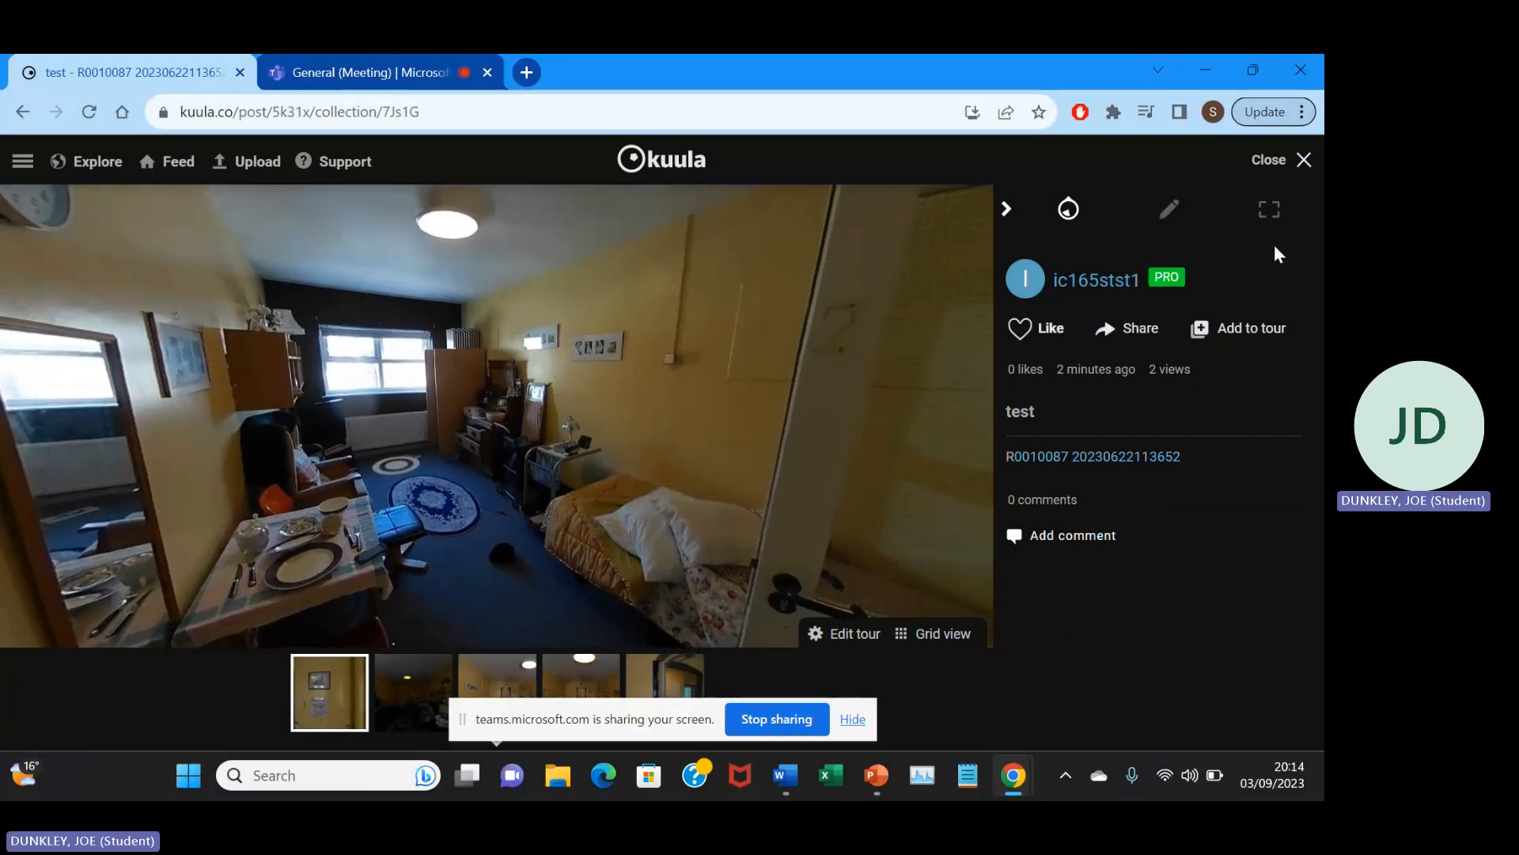
{"action": "left_click_drag", "start_coordinate": [586, 346], "coordinate": [806, 323]}
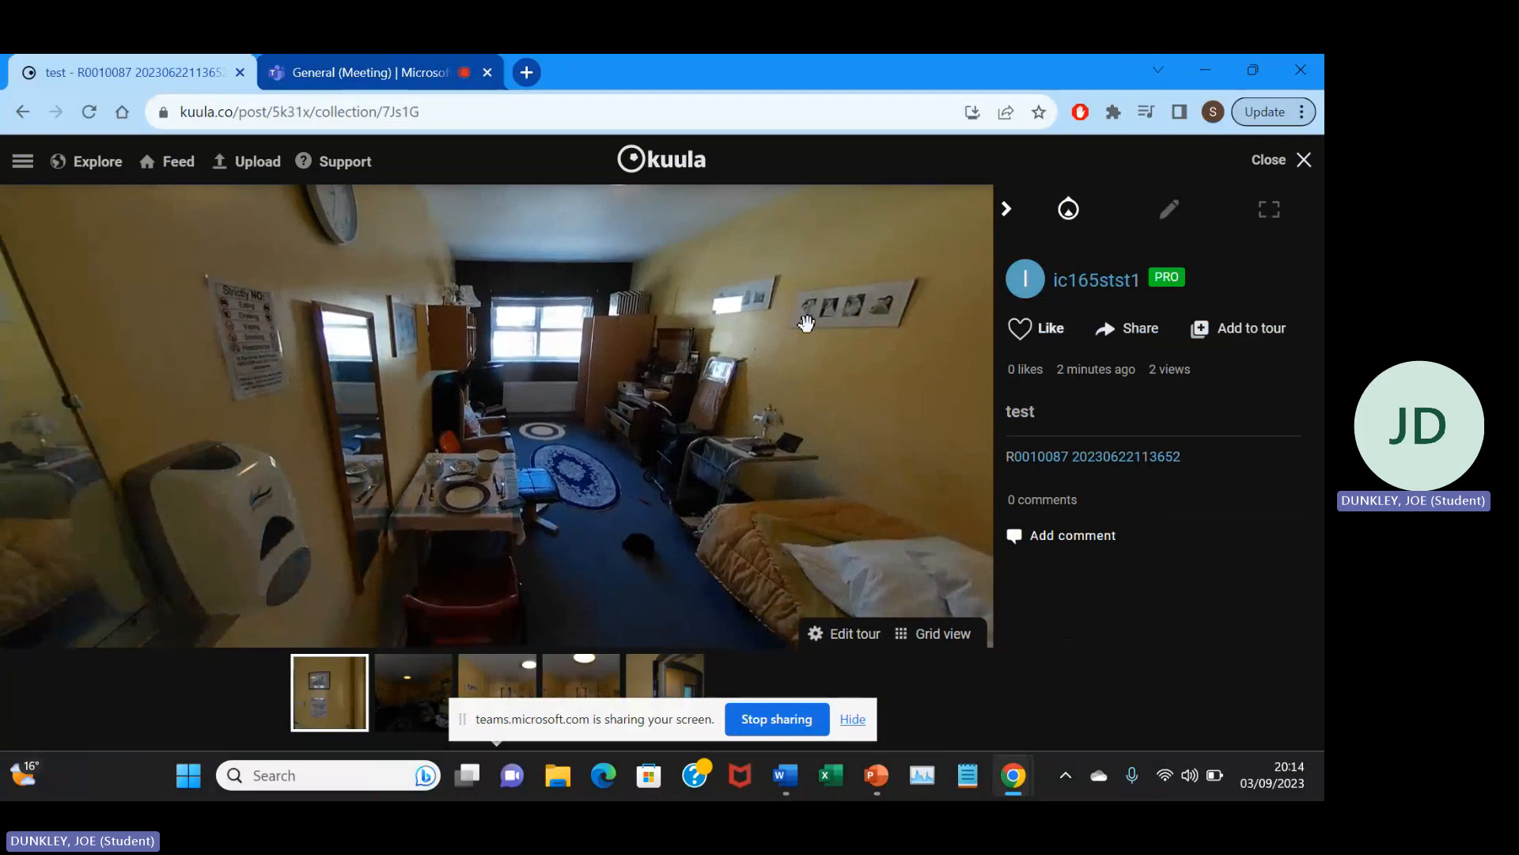
{"action": "left_click", "coordinate": [1170, 208]}
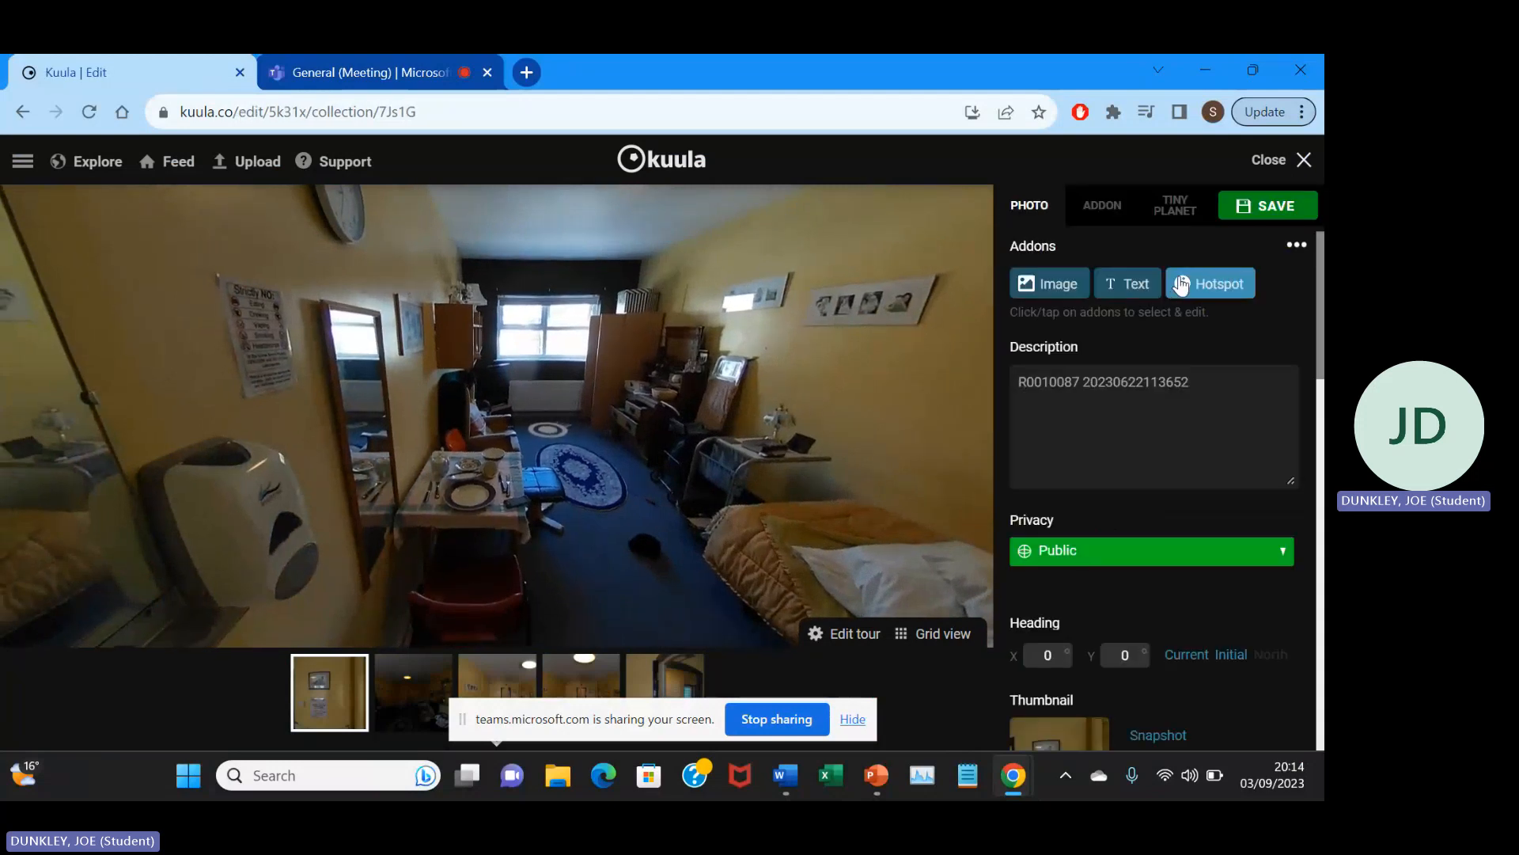
{"action": "left_click", "coordinate": [1182, 284]}
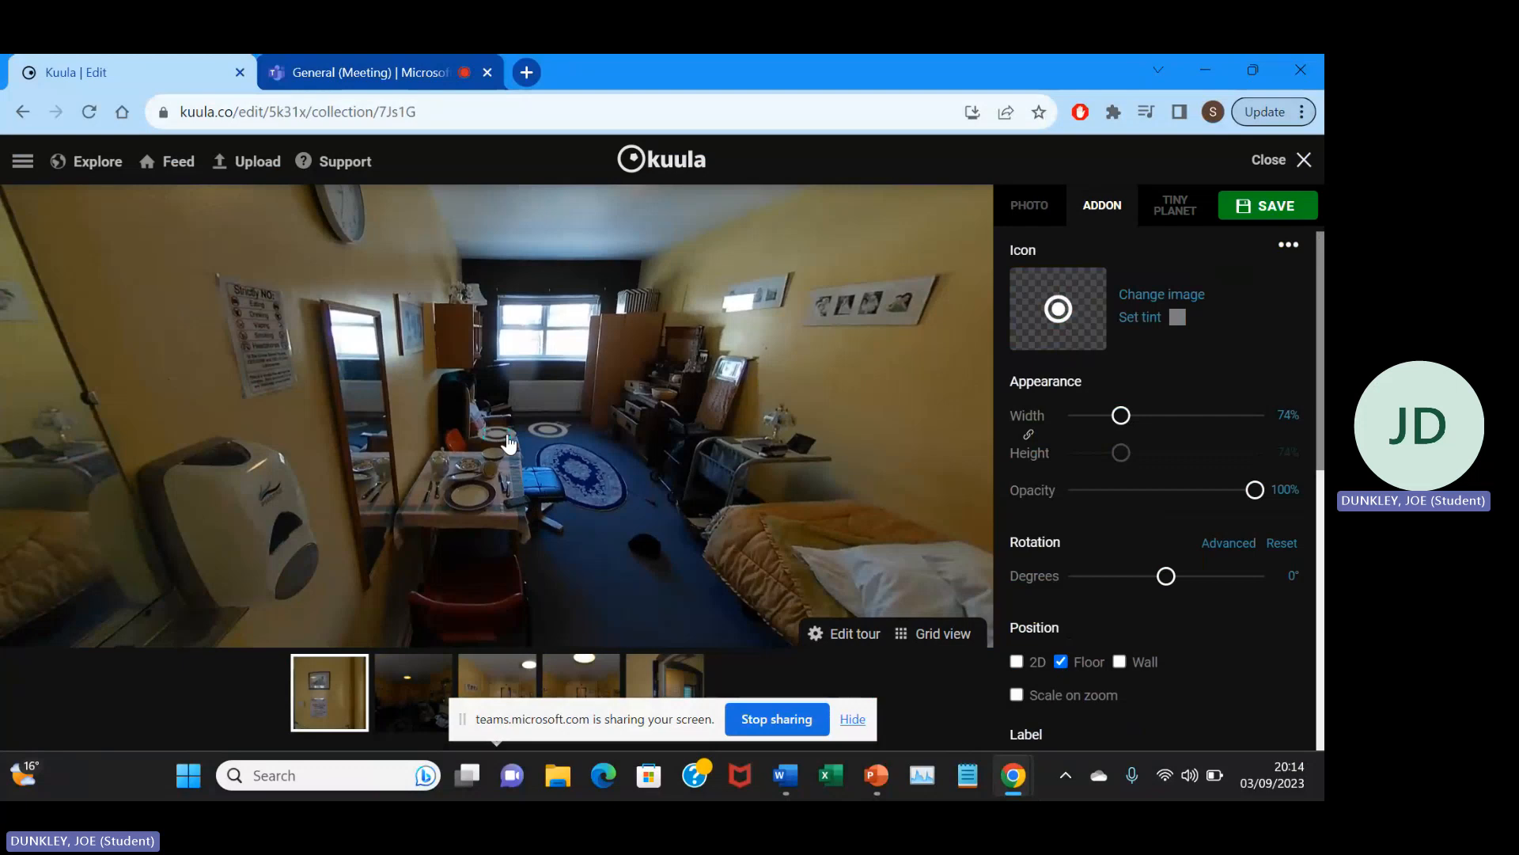
Change the new hotspot's icon to the built-in orange location pin and tint it red.
{"action": "left_click", "coordinate": [1159, 299]}
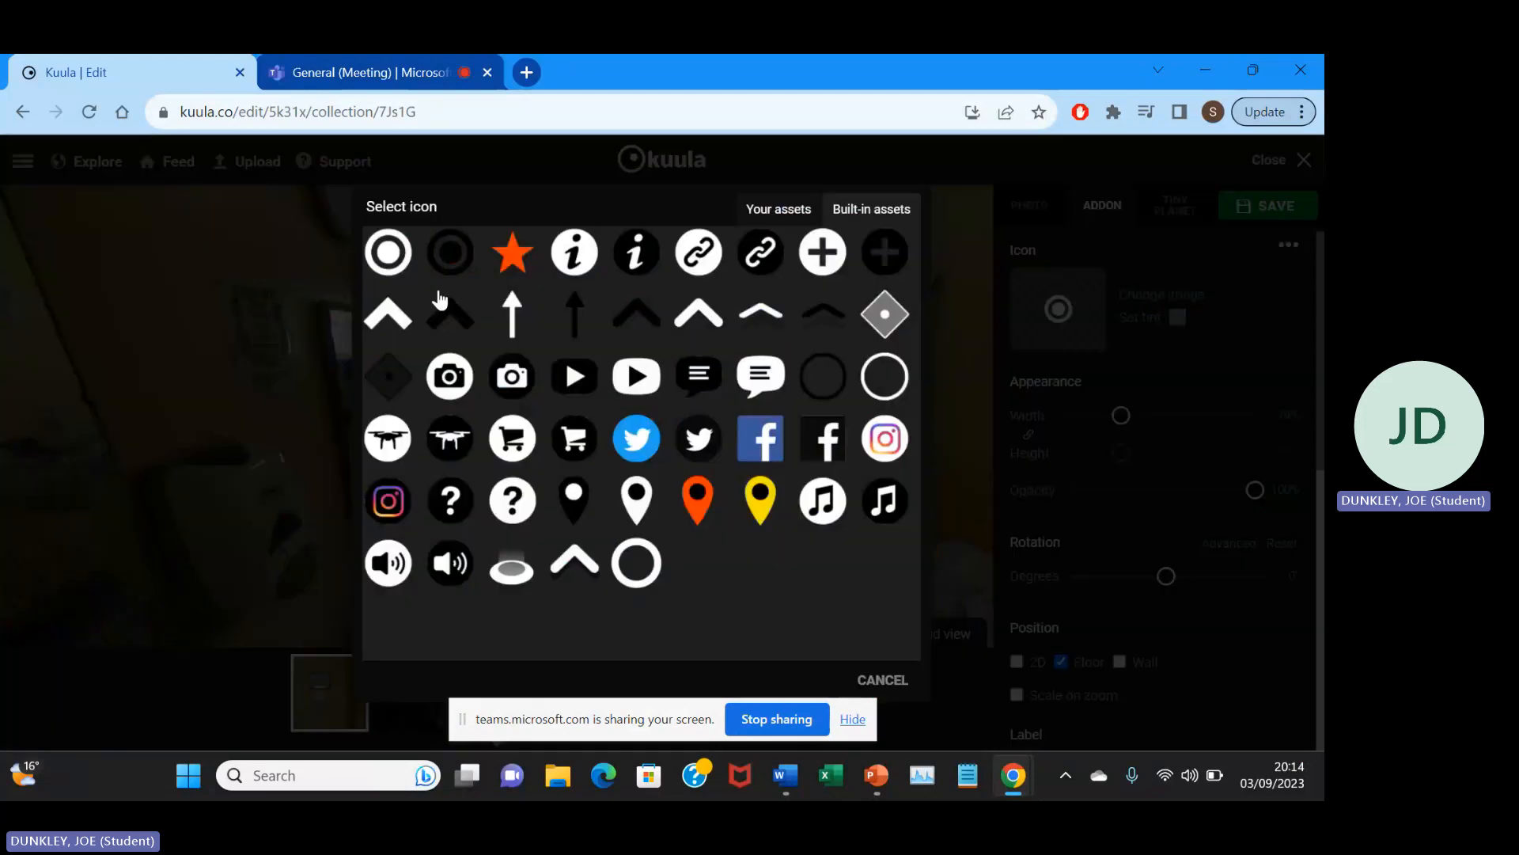
{"action": "left_click", "coordinate": [686, 529]}
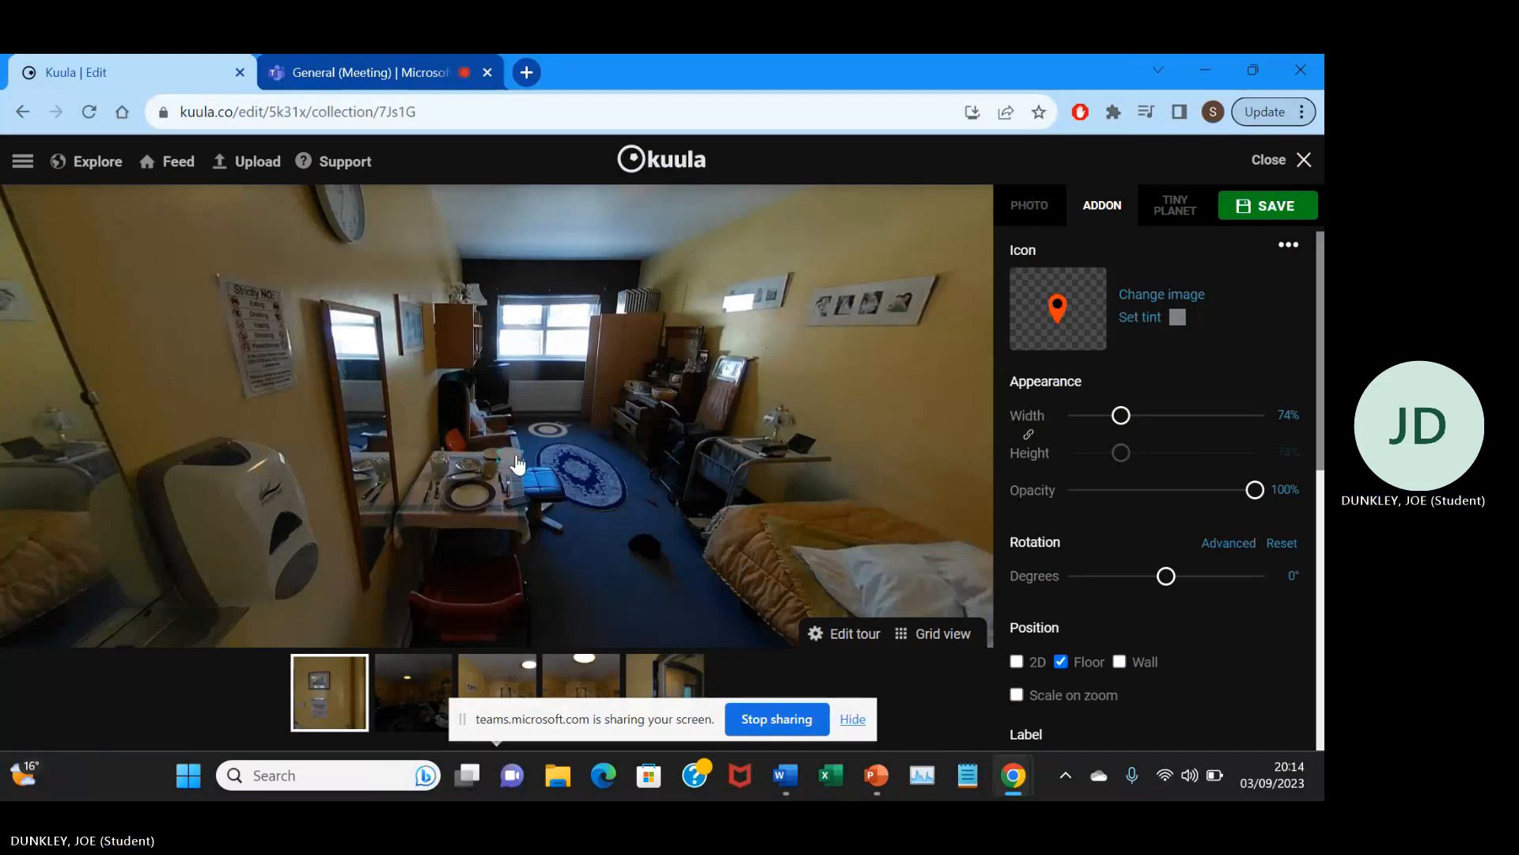
{"action": "left_click", "coordinate": [1154, 332]}
{"action": "left_click", "coordinate": [393, 400]}
{"action": "left_click", "coordinate": [365, 592]}
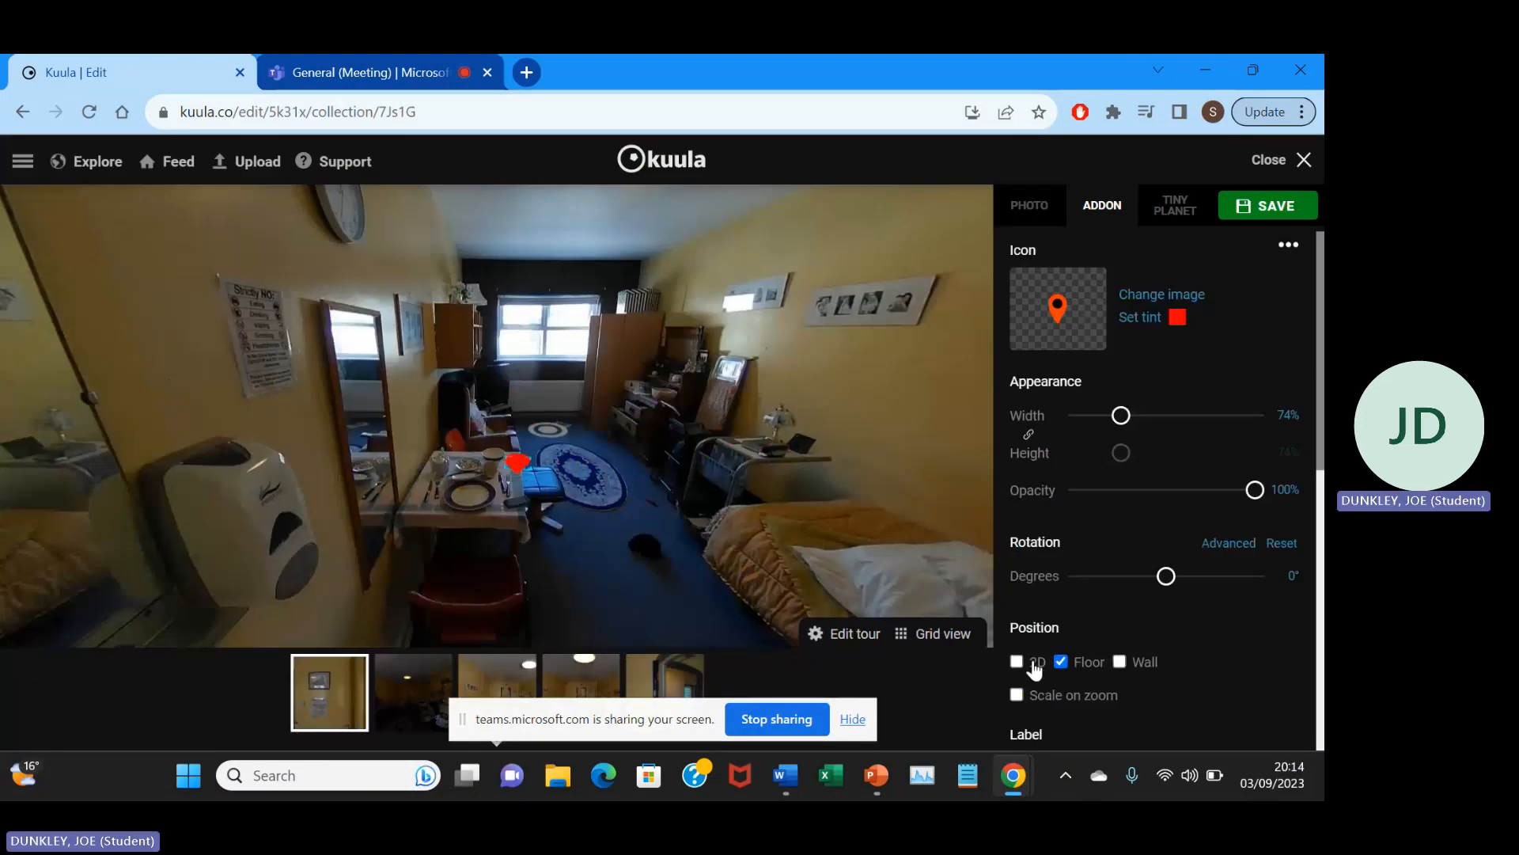
Set the pin's position to Wall, place it at the dining table's edge beside the blue seat, and enable its Bounce animation.
{"action": "left_click", "coordinate": [1121, 662]}
{"action": "mouse_move", "coordinate": [515, 516]}
{"action": "left_mouse_down"}
{"action": "mouse_move", "coordinate": [518, 434]}
{"action": "mouse_move", "coordinate": [519, 473]}
{"action": "left_mouse_up"}
{"action": "scroll", "coordinate": [696, 532], "scroll_direction": "down", "scroll_amount": 3}
{"action": "scroll", "coordinate": [1187, 522], "scroll_direction": "down", "scroll_amount": 1}
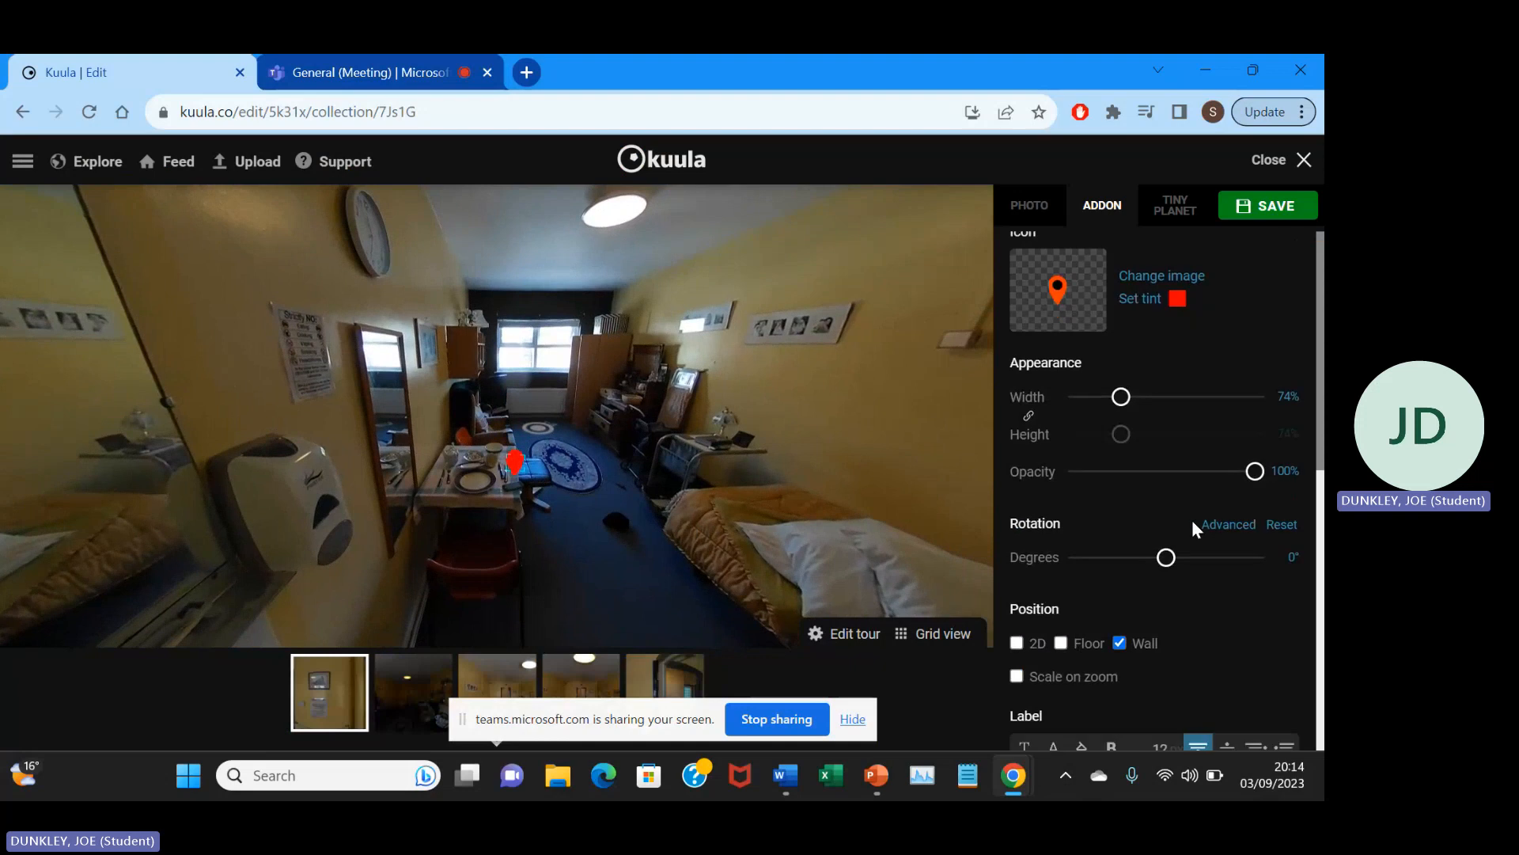
{"action": "scroll", "coordinate": [1192, 520], "scroll_direction": "down", "scroll_amount": 5}
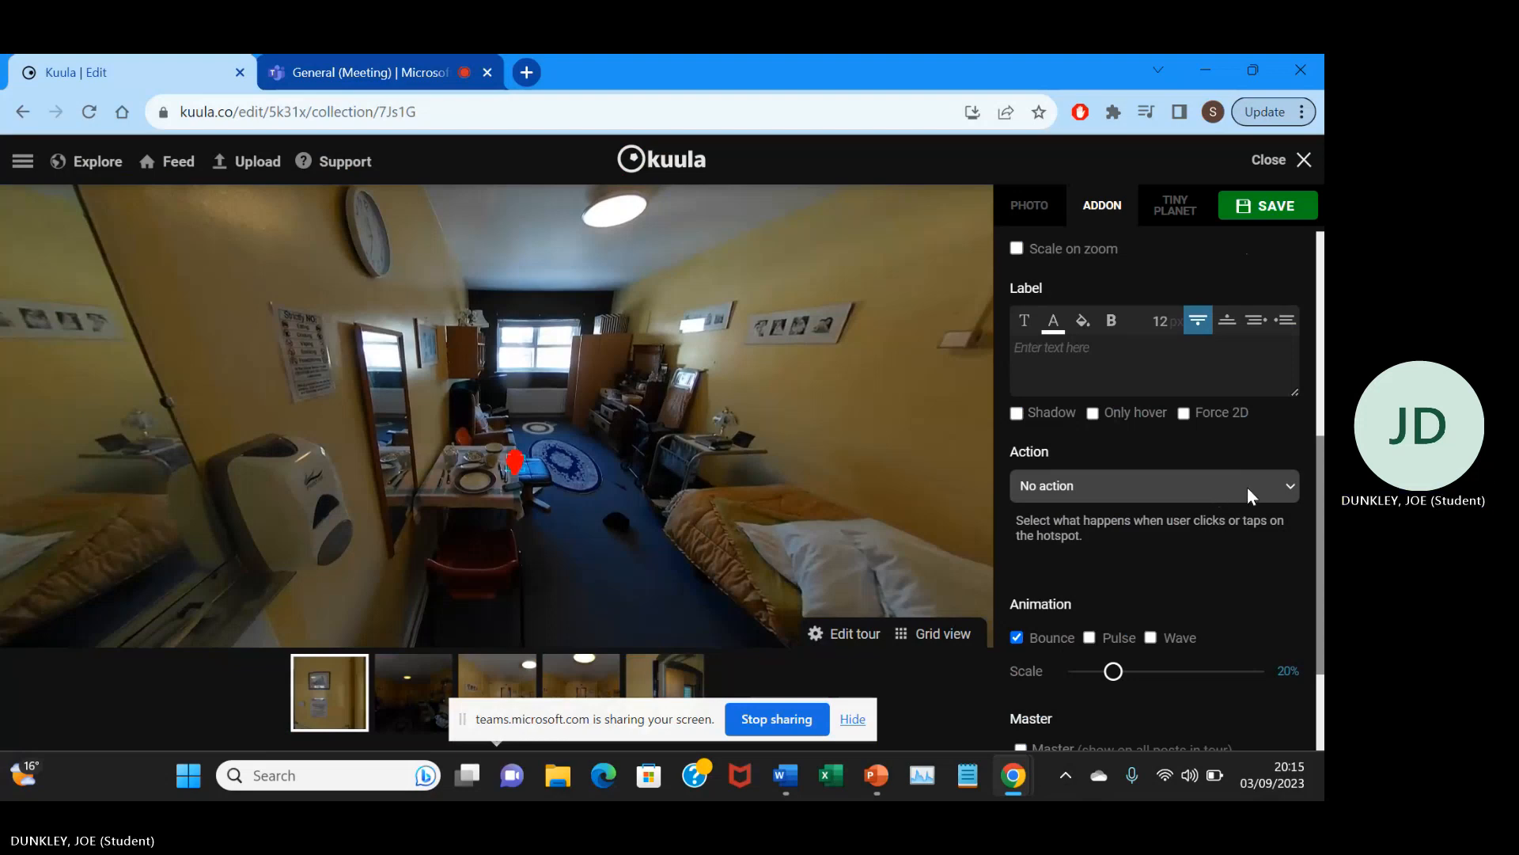
Set the pin's action to Open card (video, text) and enter the card text "iphone found at the scene. Could add supplentary info here.".
{"action": "left_click", "coordinate": [1247, 486]}
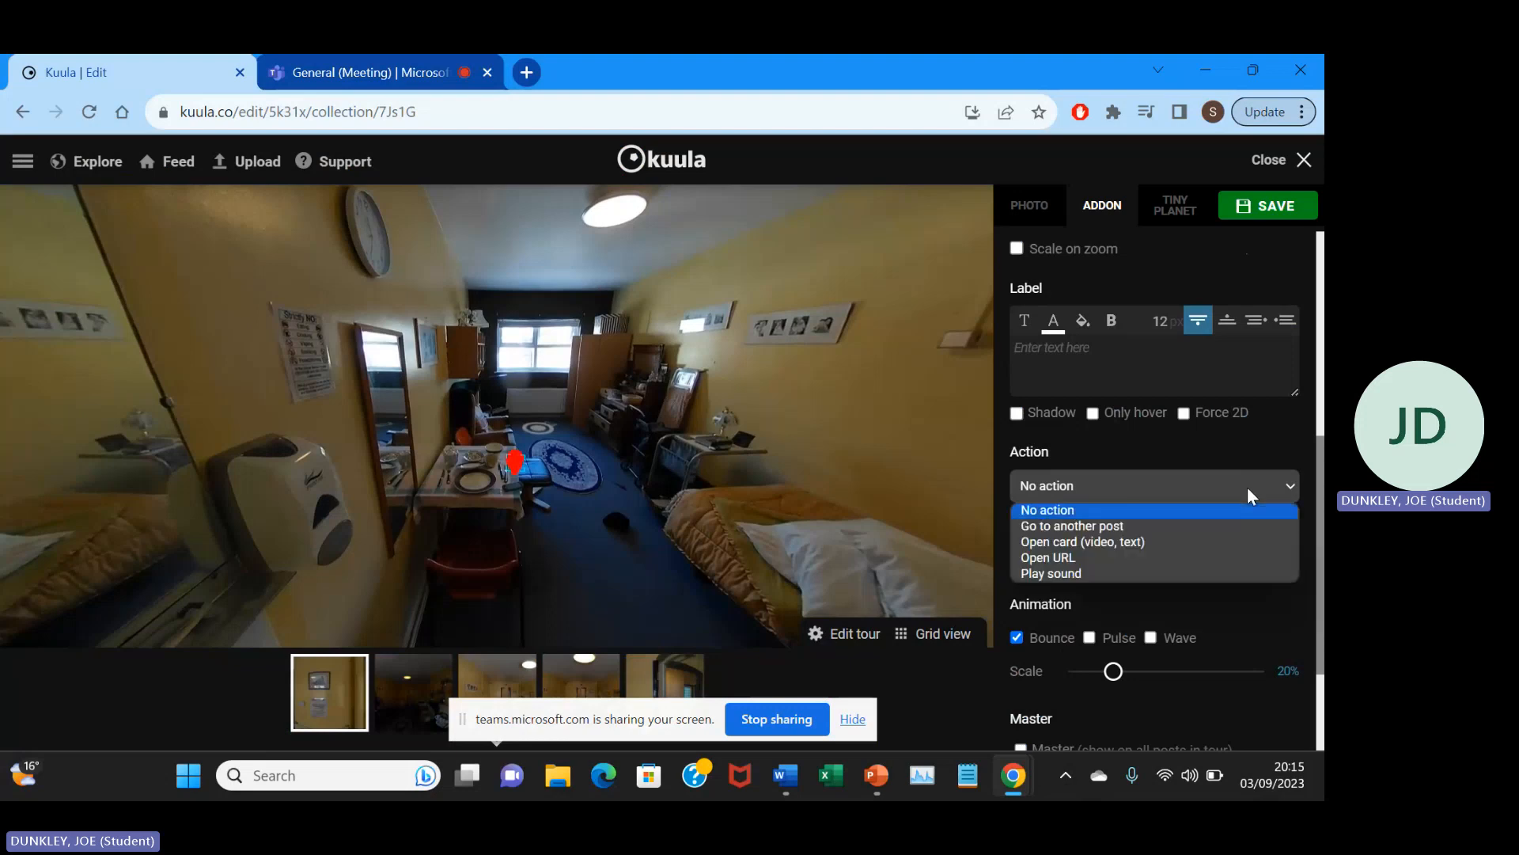
{"action": "left_click", "coordinate": [1127, 544]}
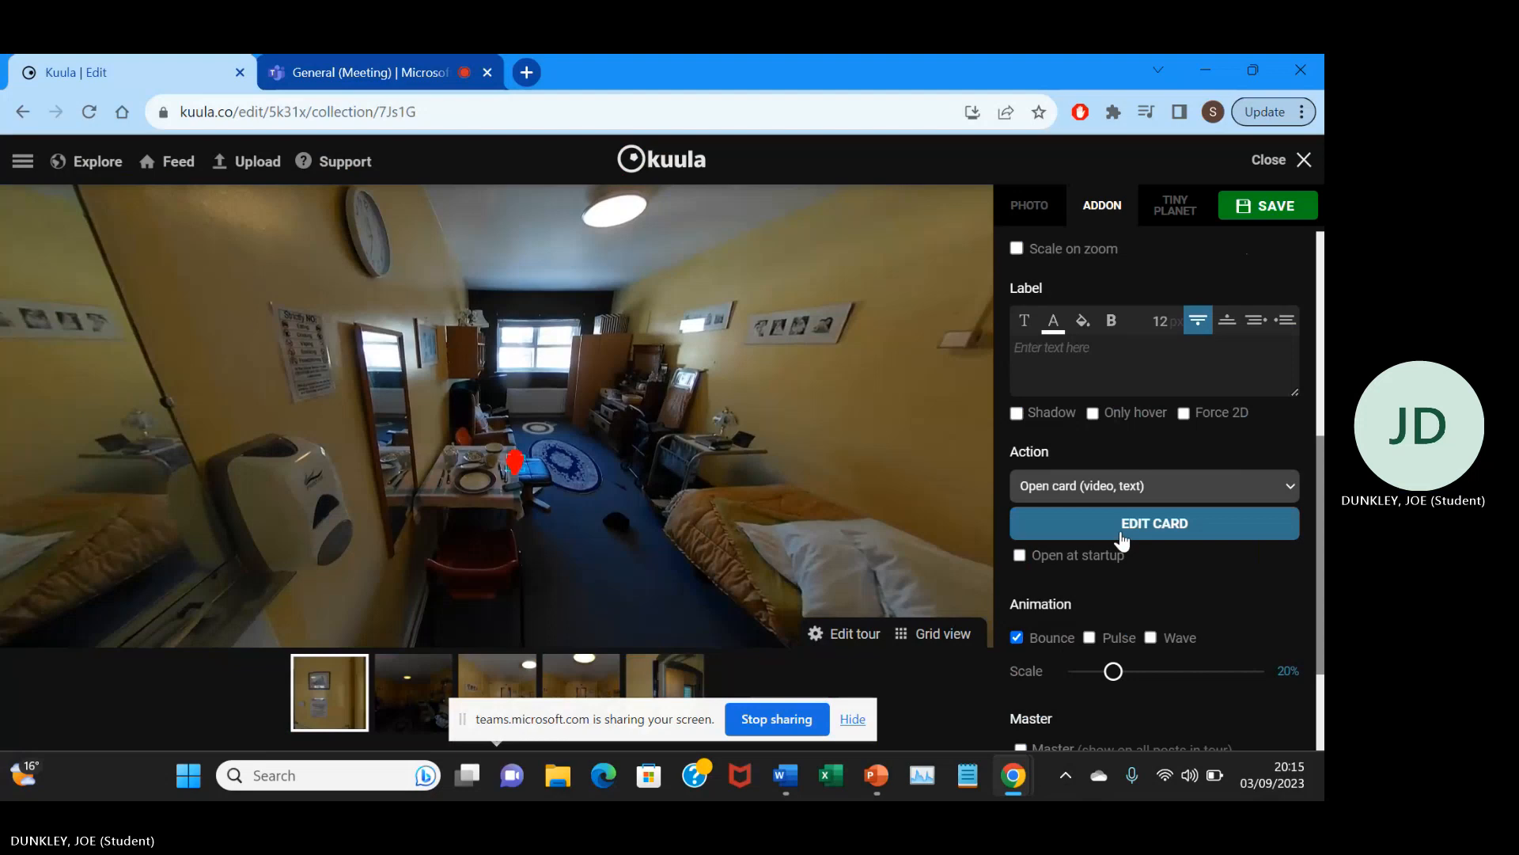
{"action": "left_click", "coordinate": [1122, 540]}
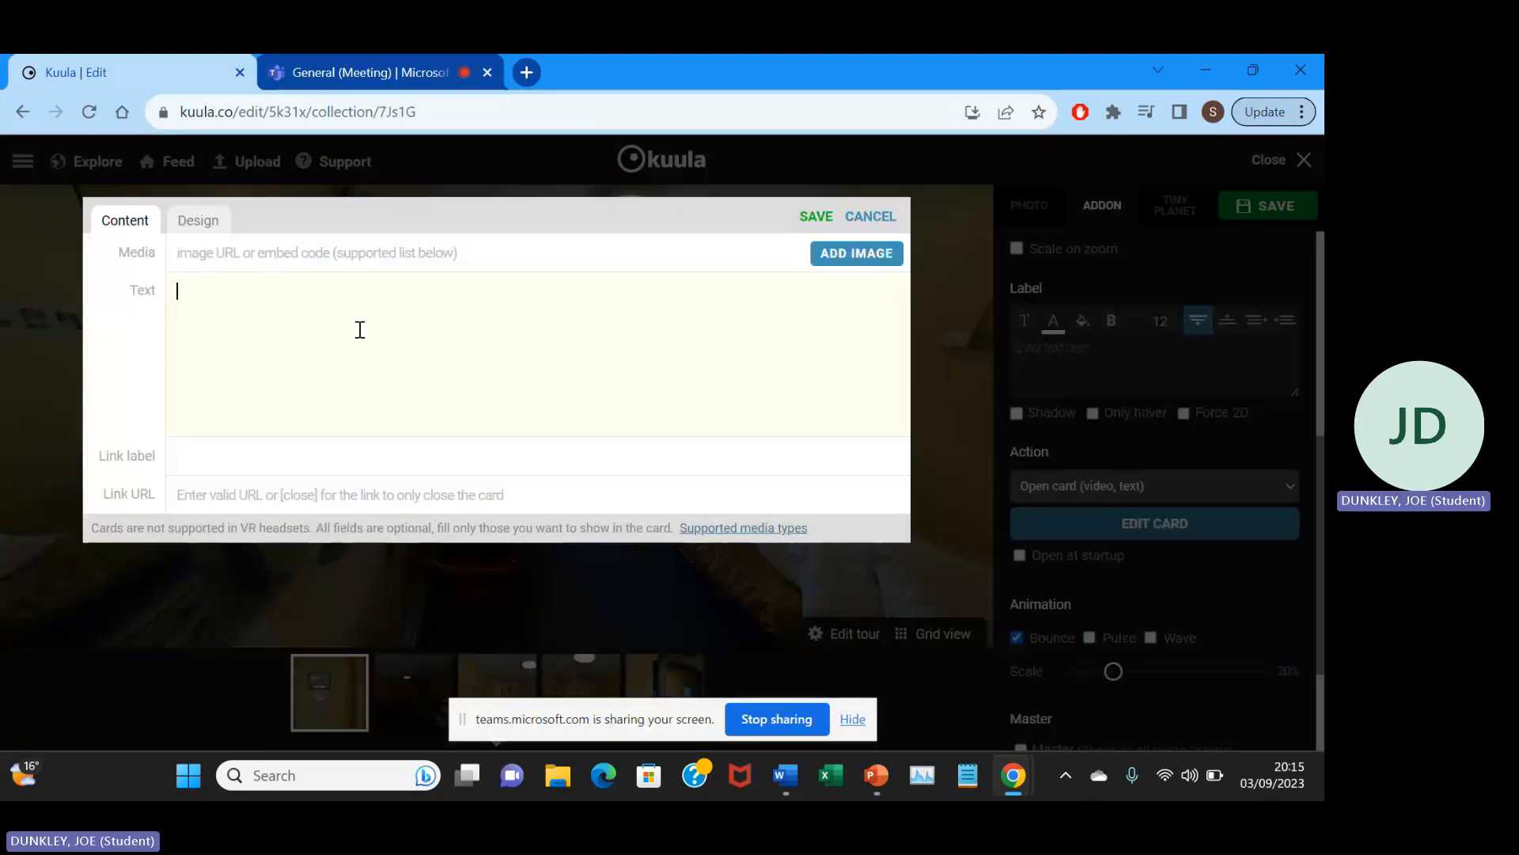
{"action": "type", "text": "iphone founda"}
{"action": "key", "text": "BackSpace"}
{"action": "type", "text": "at the scene"}
{"action": "key", "text": "BackSpace"}
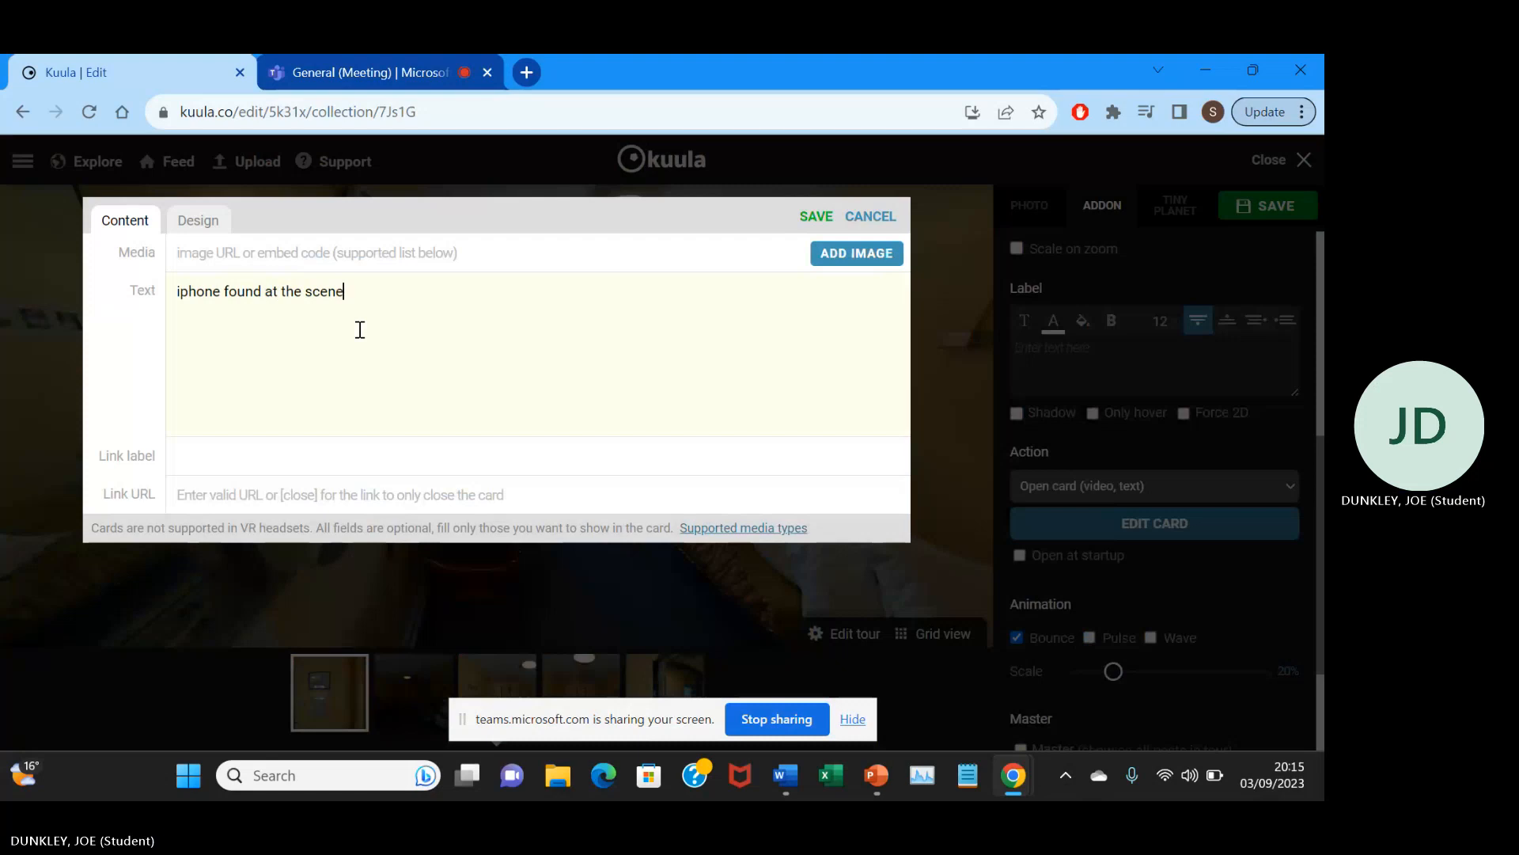
{"action": "type", "text": ". Could add "}
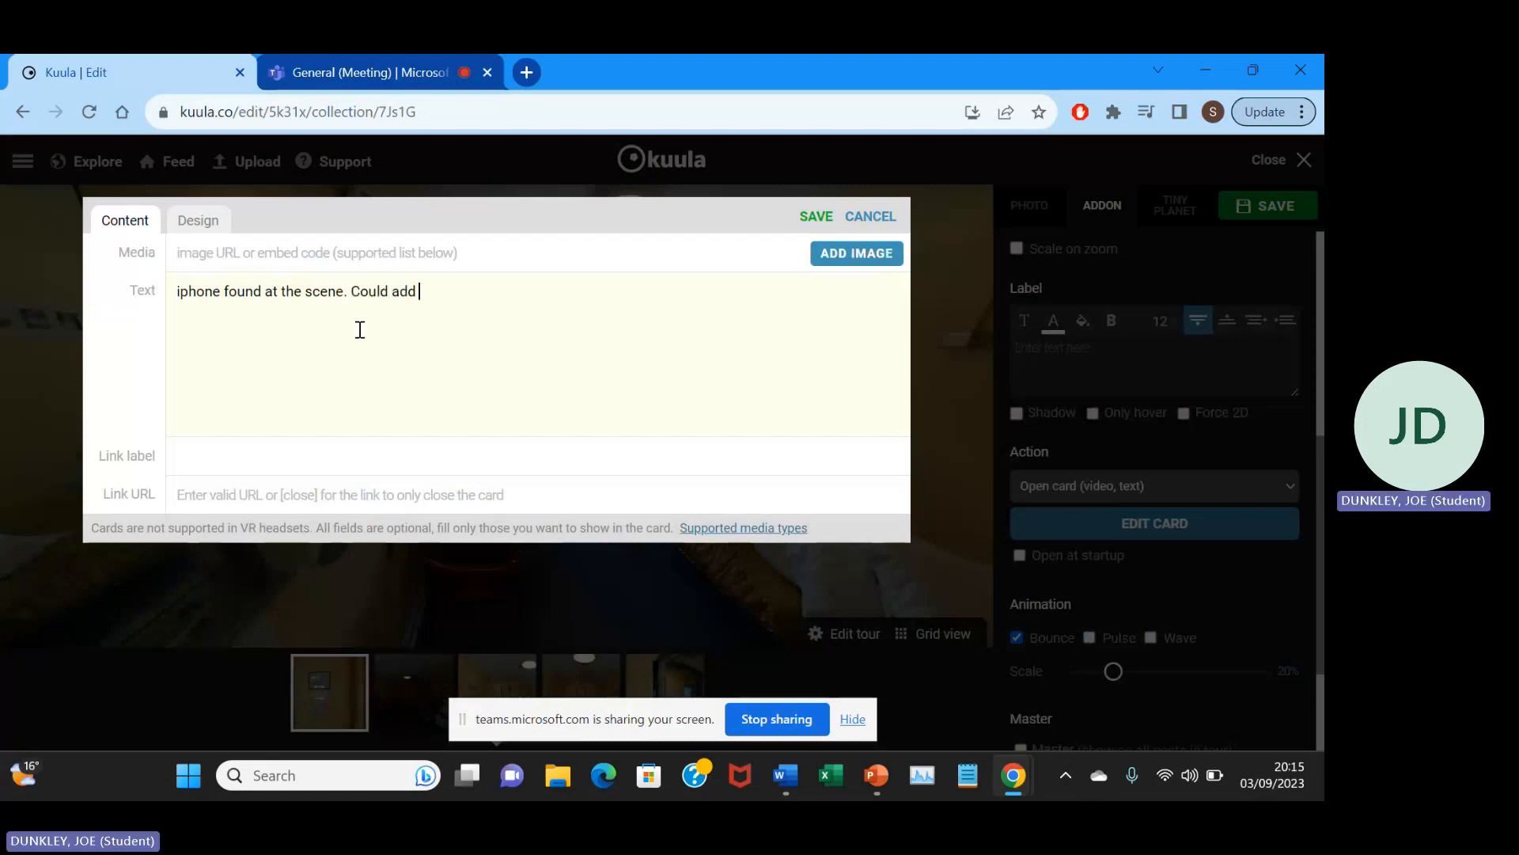
{"action": "type", "text": "supplm"}
{"action": "key", "text": "BackSpace"}
{"action": "type", "text": "entary info"}
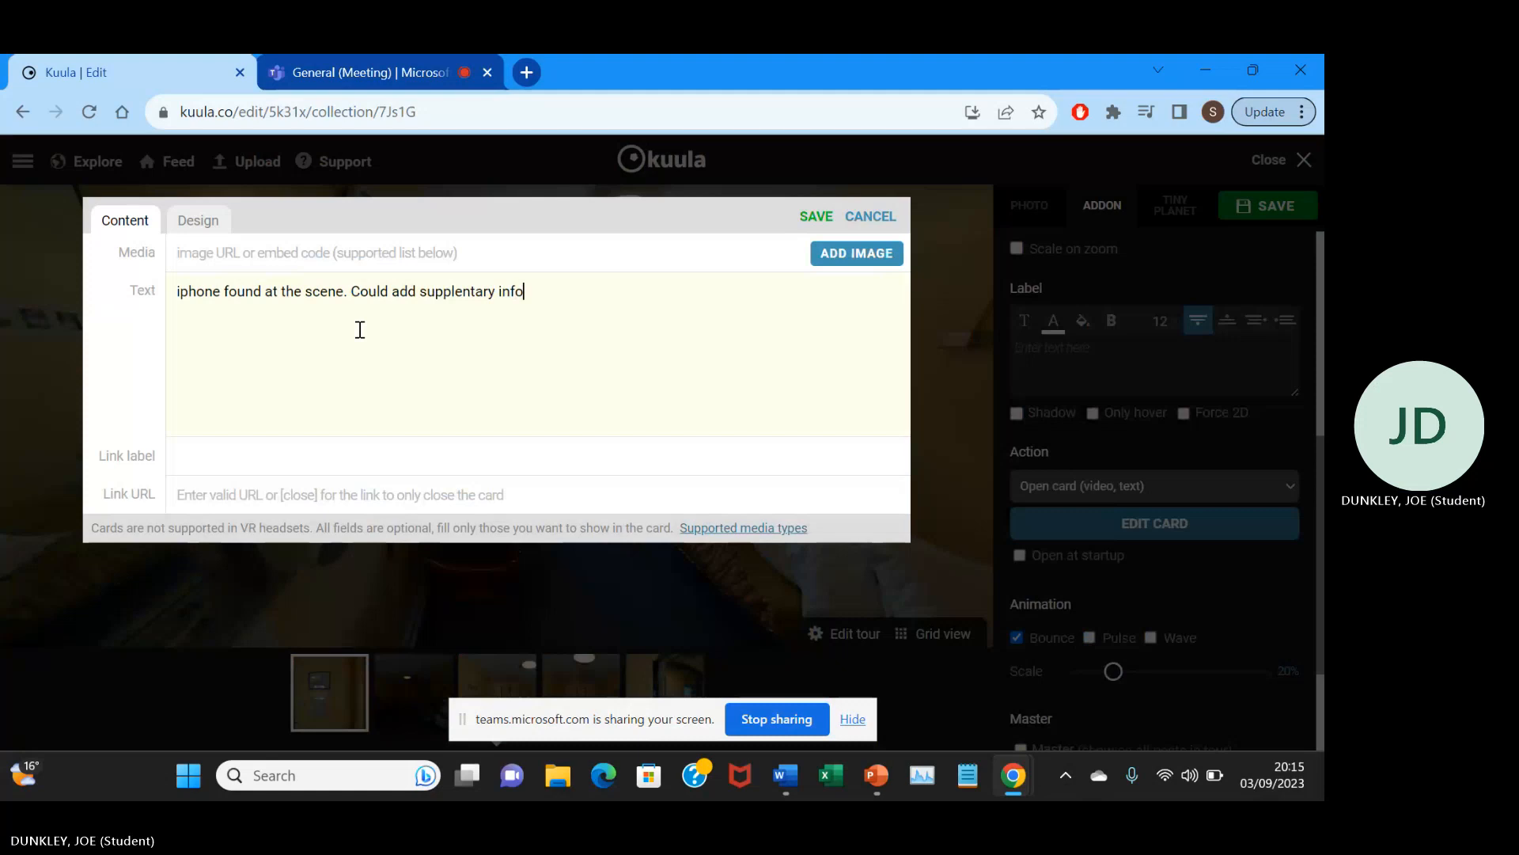
{"action": "type", "text": " here."}
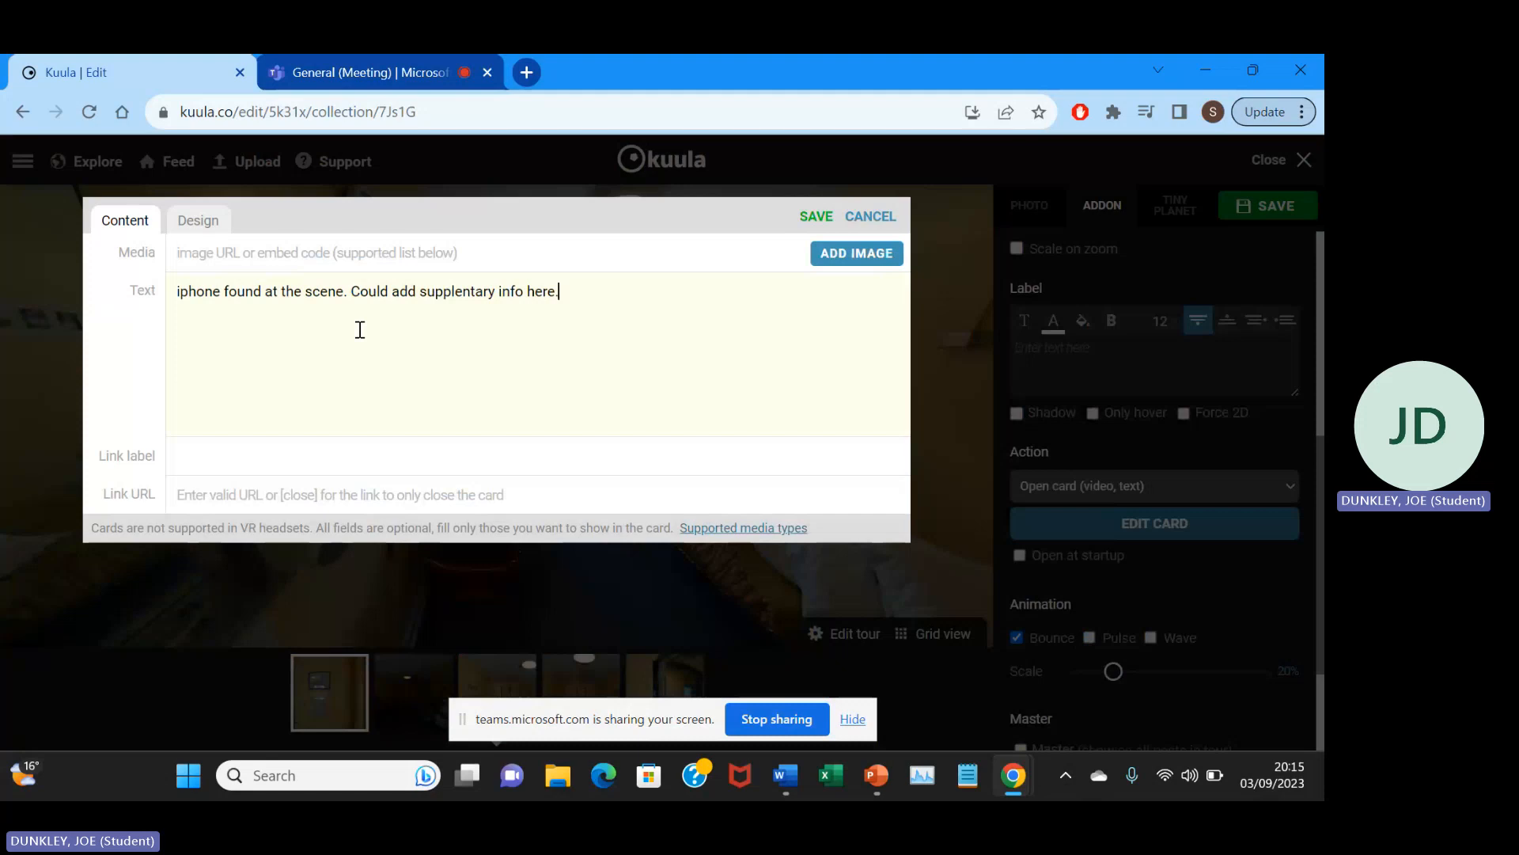
Add the image "scene 1 iphone.JPG" from the scene 1 assets folder to the card.
{"action": "left_click", "coordinate": [837, 269]}
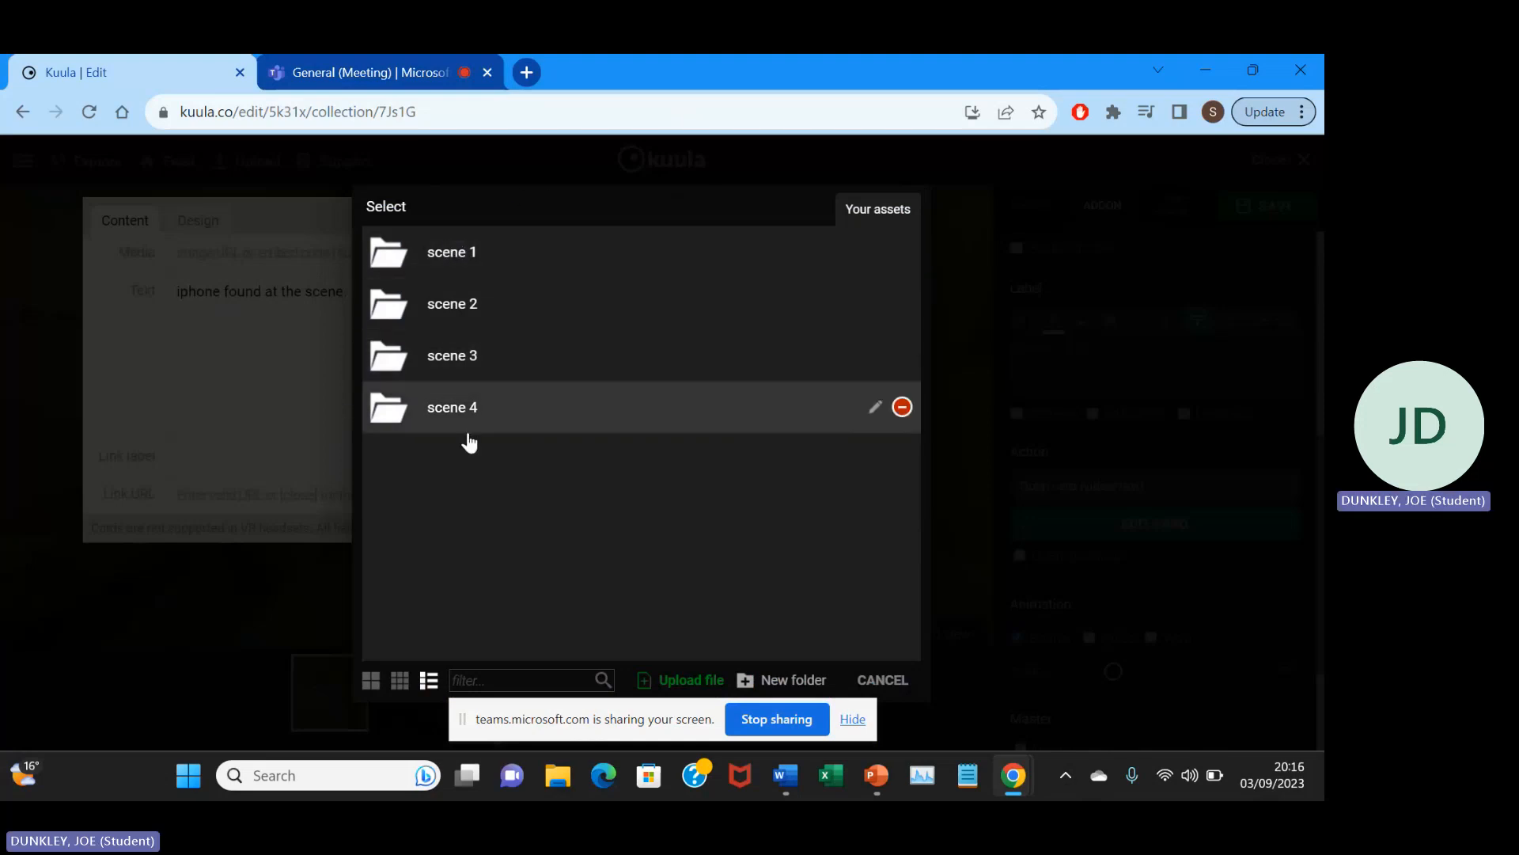
{"action": "left_click", "coordinate": [468, 244]}
{"action": "scroll", "coordinate": [681, 621], "scroll_direction": "down", "scroll_amount": 1}
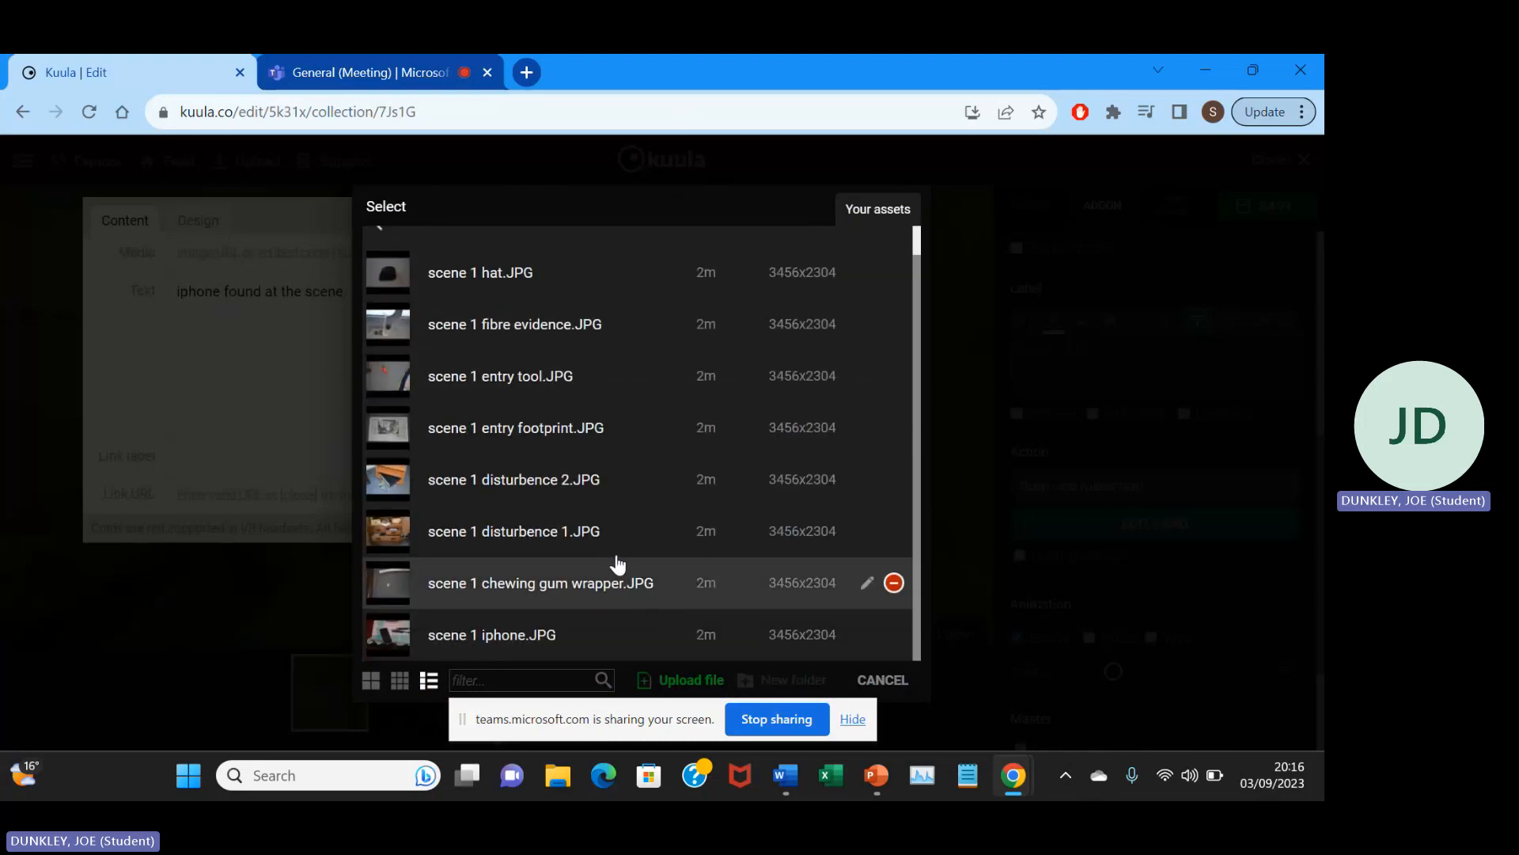
{"action": "scroll", "coordinate": [656, 411], "scroll_direction": "up", "scroll_amount": 1}
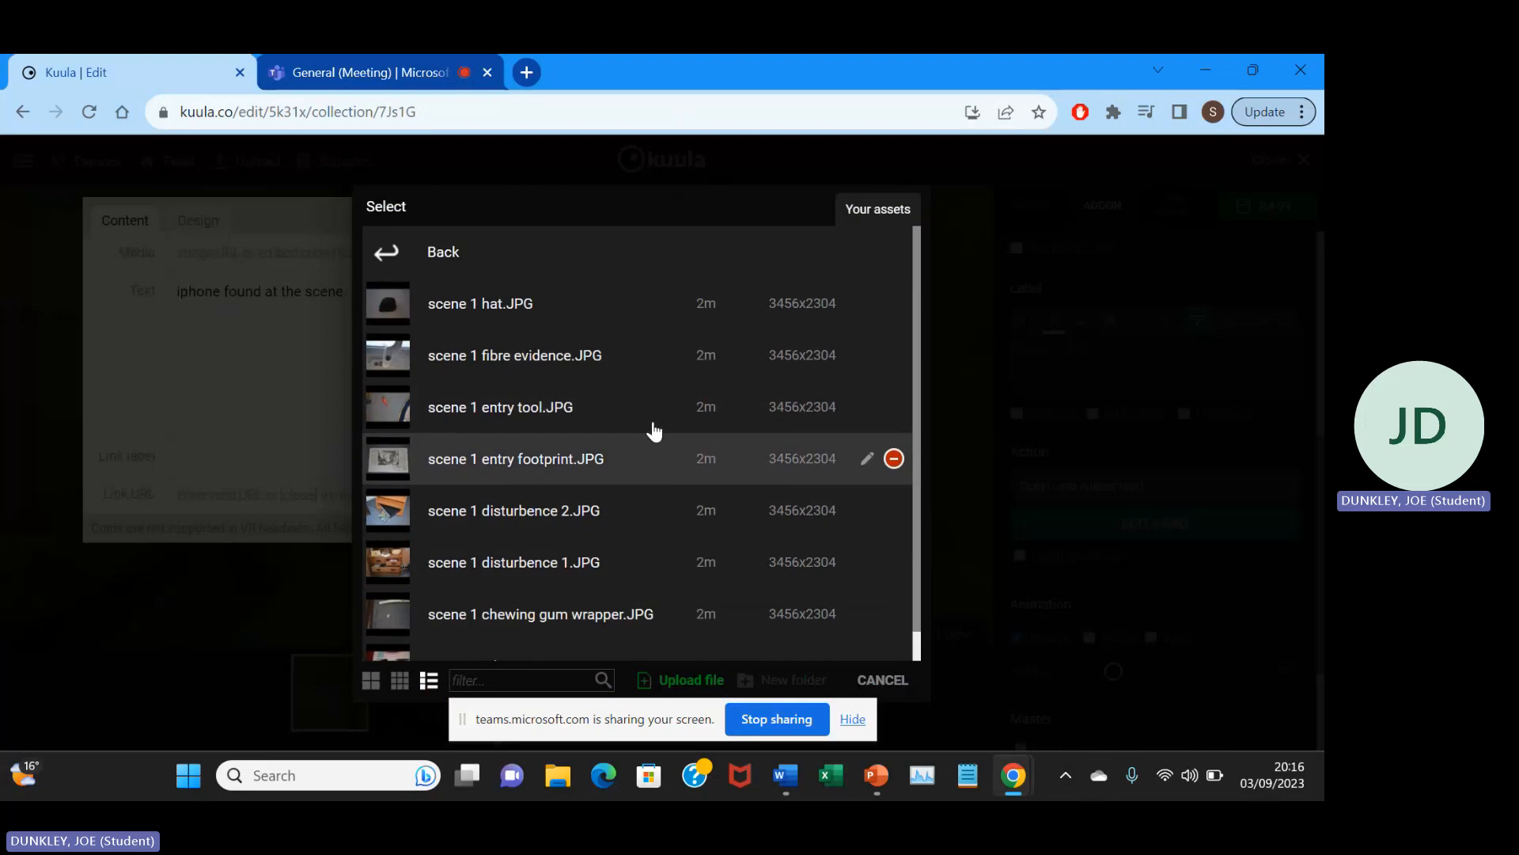
{"action": "scroll", "coordinate": [655, 430], "scroll_direction": "down", "scroll_amount": 1}
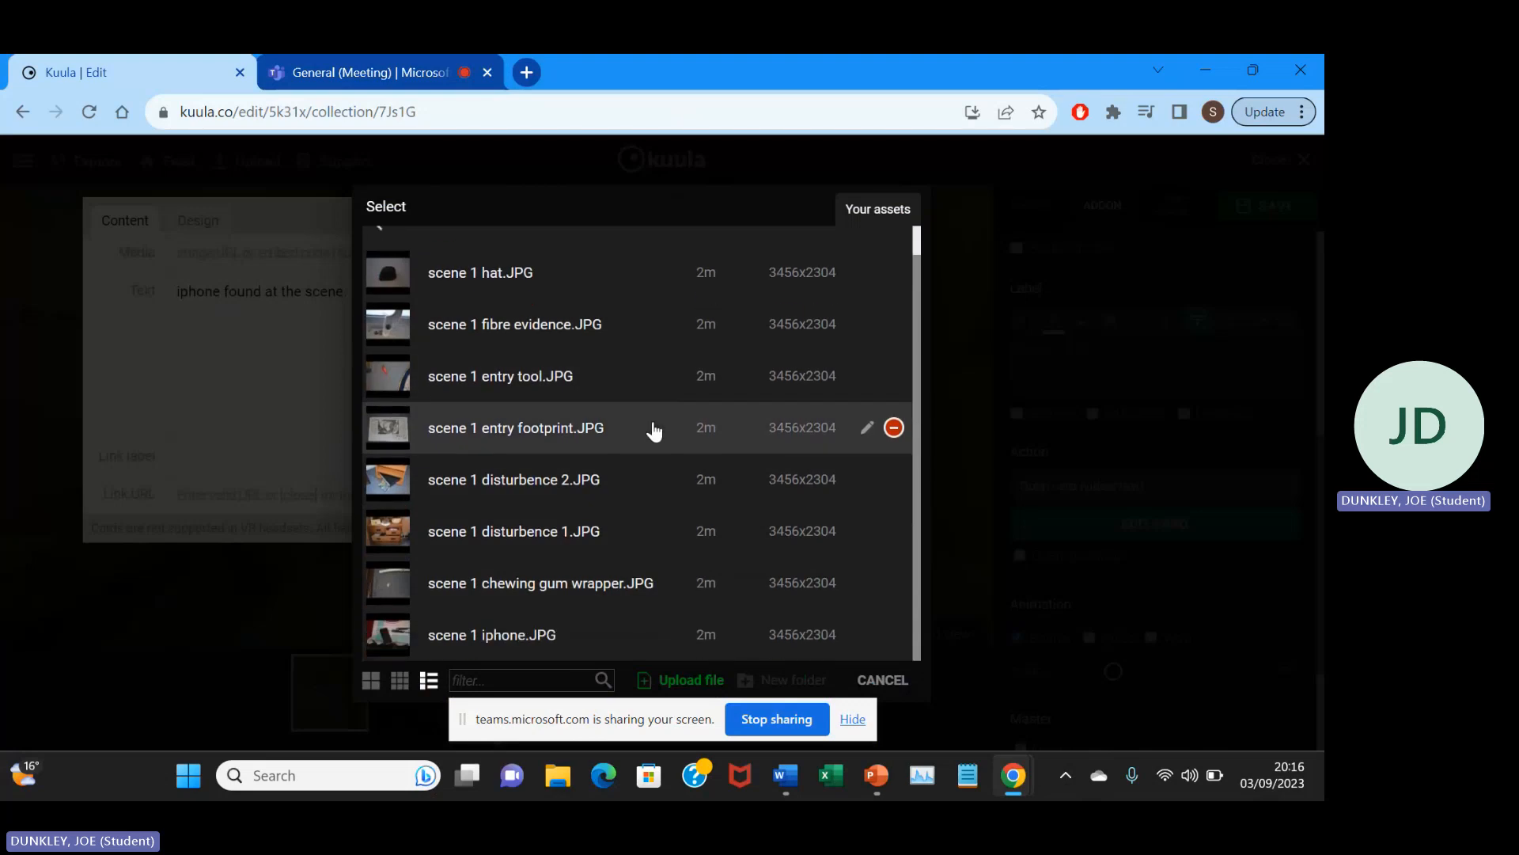
{"action": "left_click", "coordinate": [550, 633]}
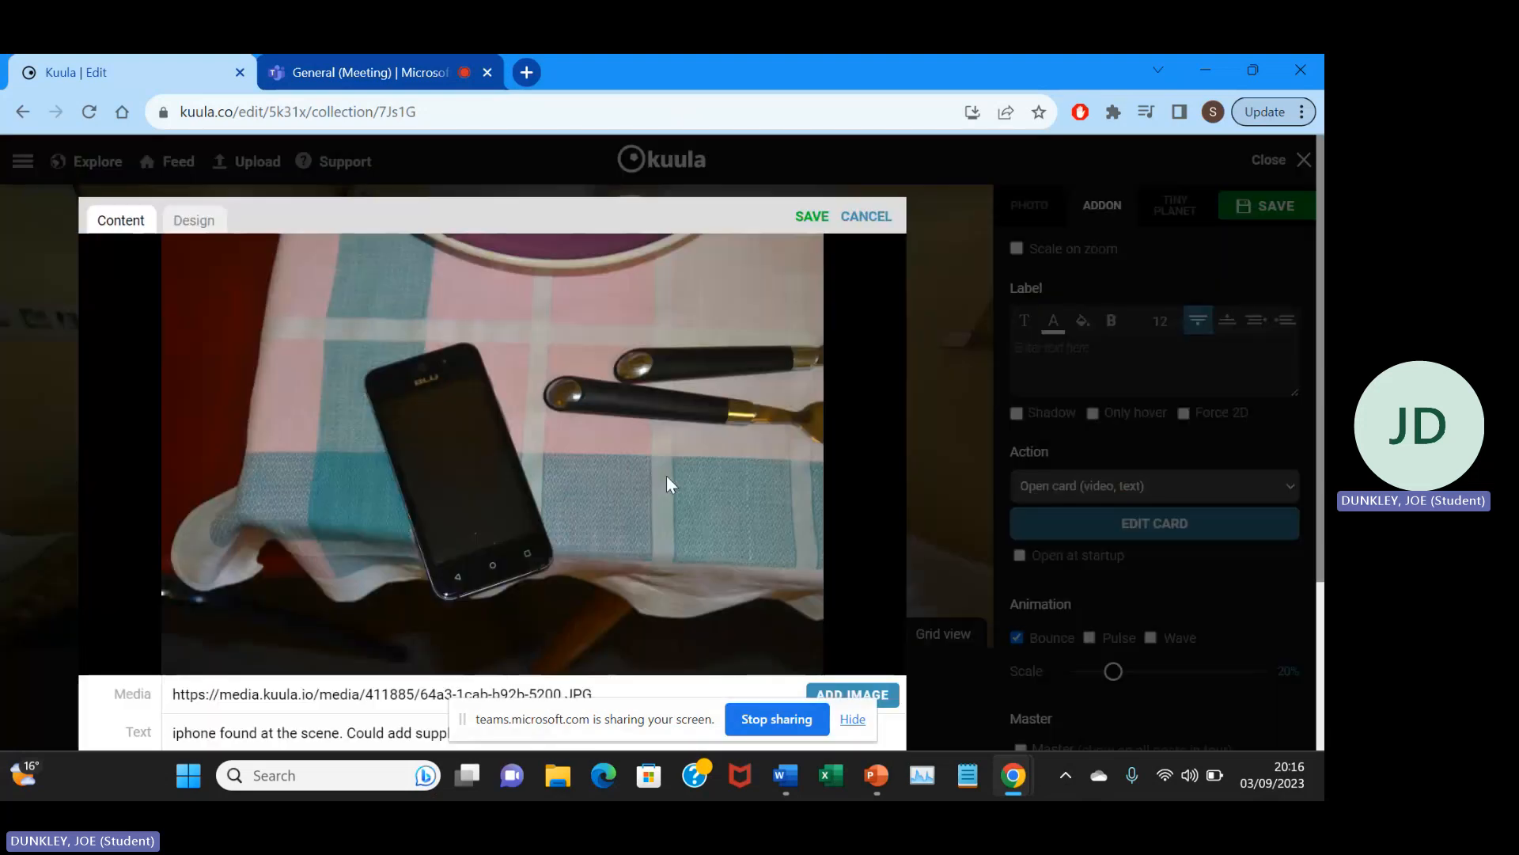
Review the card's image and text, close the card editor, and check the pin in the bedroom view.
{"action": "scroll", "coordinate": [685, 457], "scroll_direction": "down", "scroll_amount": 3}
{"action": "scroll", "coordinate": [685, 457], "scroll_direction": "up", "scroll_amount": 3}
{"action": "scroll", "coordinate": [685, 458], "scroll_direction": "down", "scroll_amount": 3}
{"action": "scroll", "coordinate": [686, 457], "scroll_direction": "up", "scroll_amount": 2}
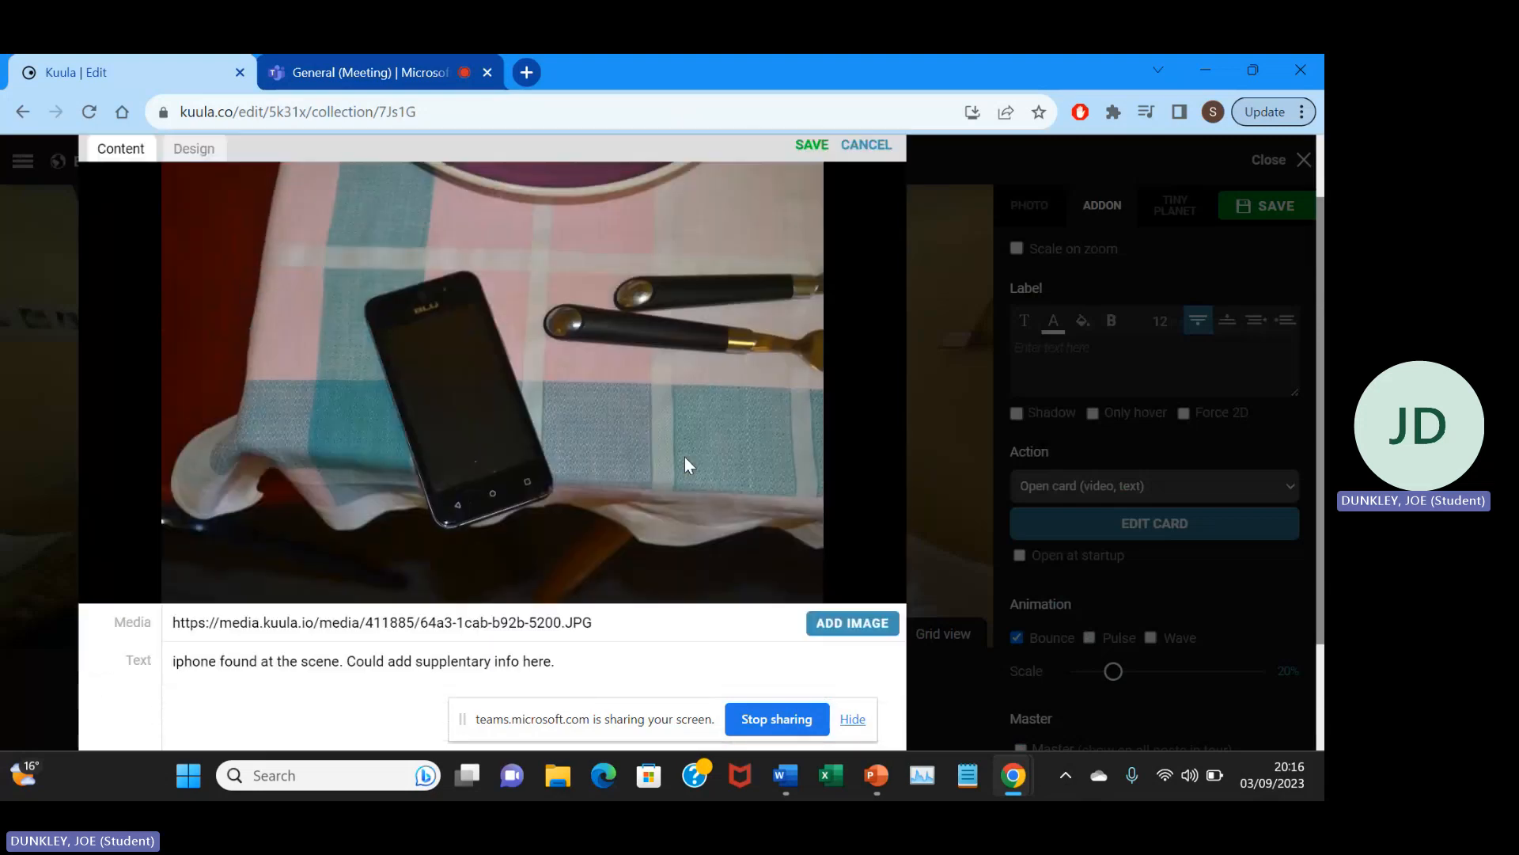
{"action": "scroll", "coordinate": [685, 458], "scroll_direction": "down", "scroll_amount": 2}
{"action": "scroll", "coordinate": [810, 394], "scroll_direction": "up", "scroll_amount": 3}
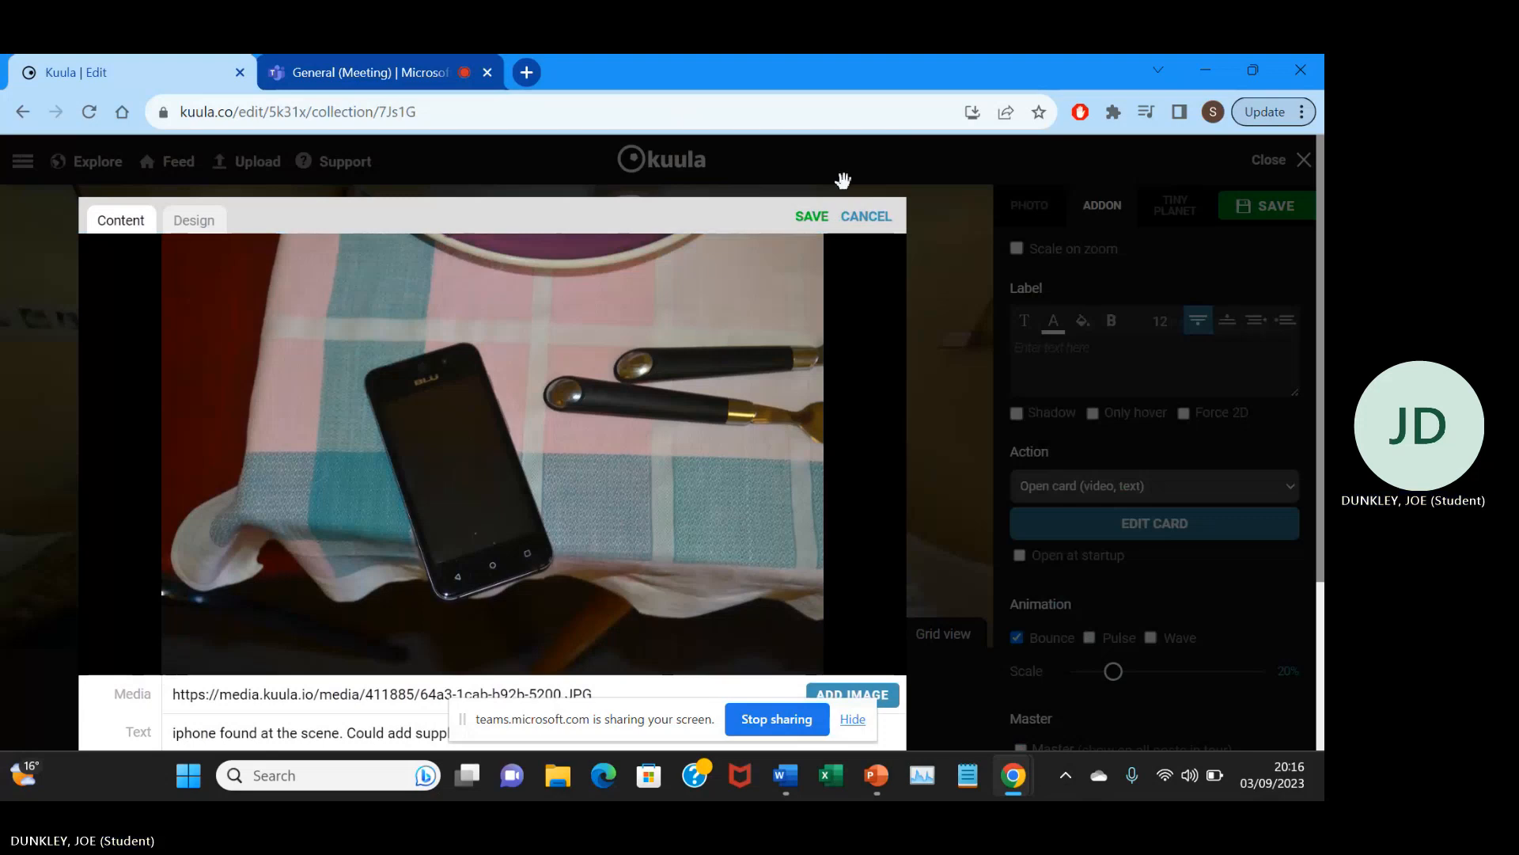
{"action": "left_click", "coordinate": [866, 216]}
{"action": "left_click_drag", "start_coordinate": [504, 439], "coordinate": [485, 451]}
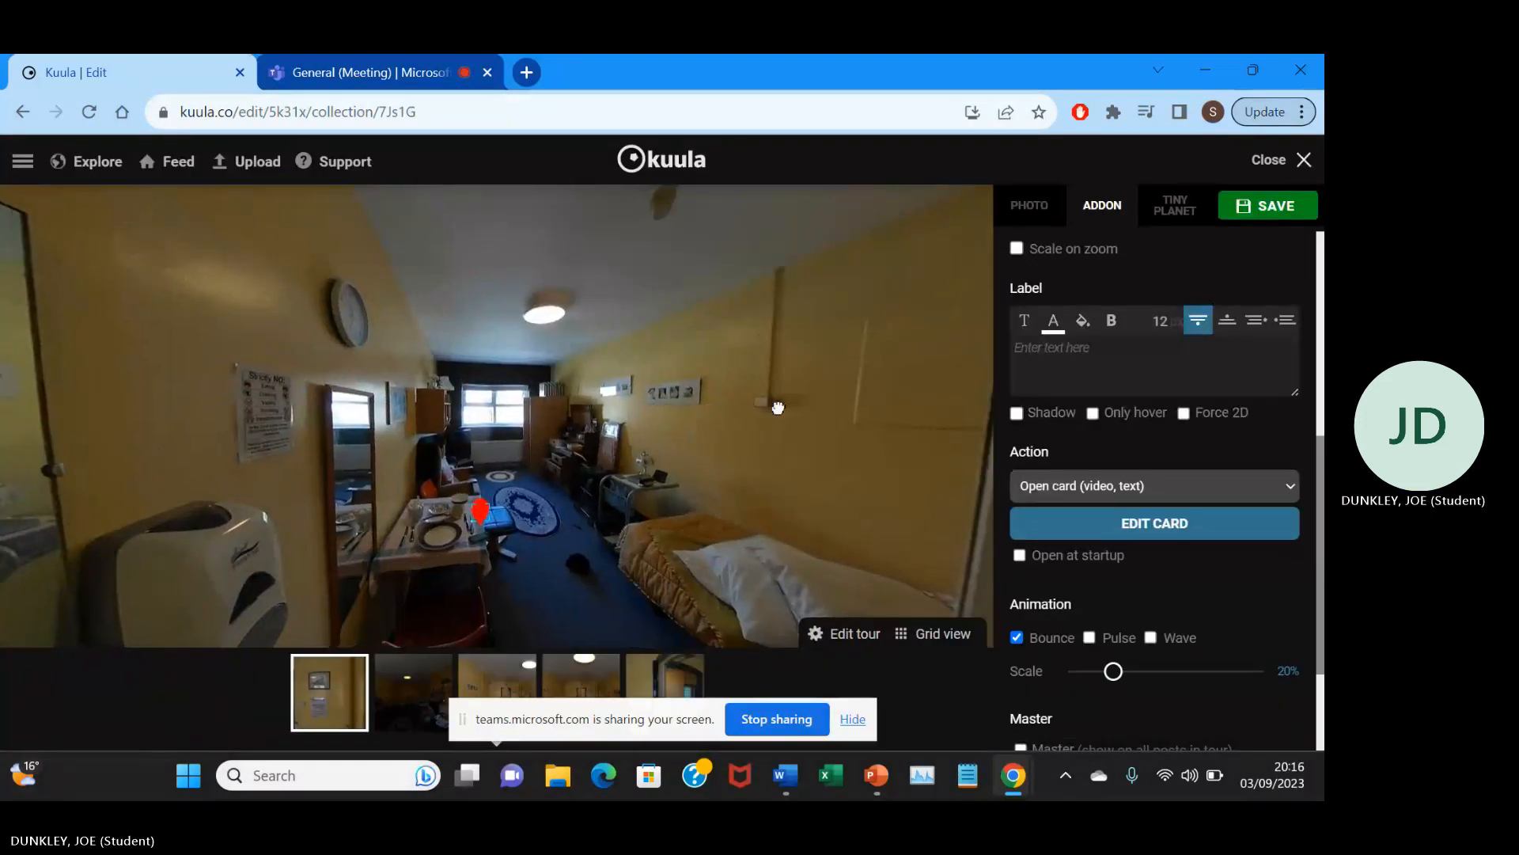
Save the bedroom post with its card pin and close the post editor.
{"action": "left_click_drag", "start_coordinate": [760, 406], "coordinate": [780, 401]}
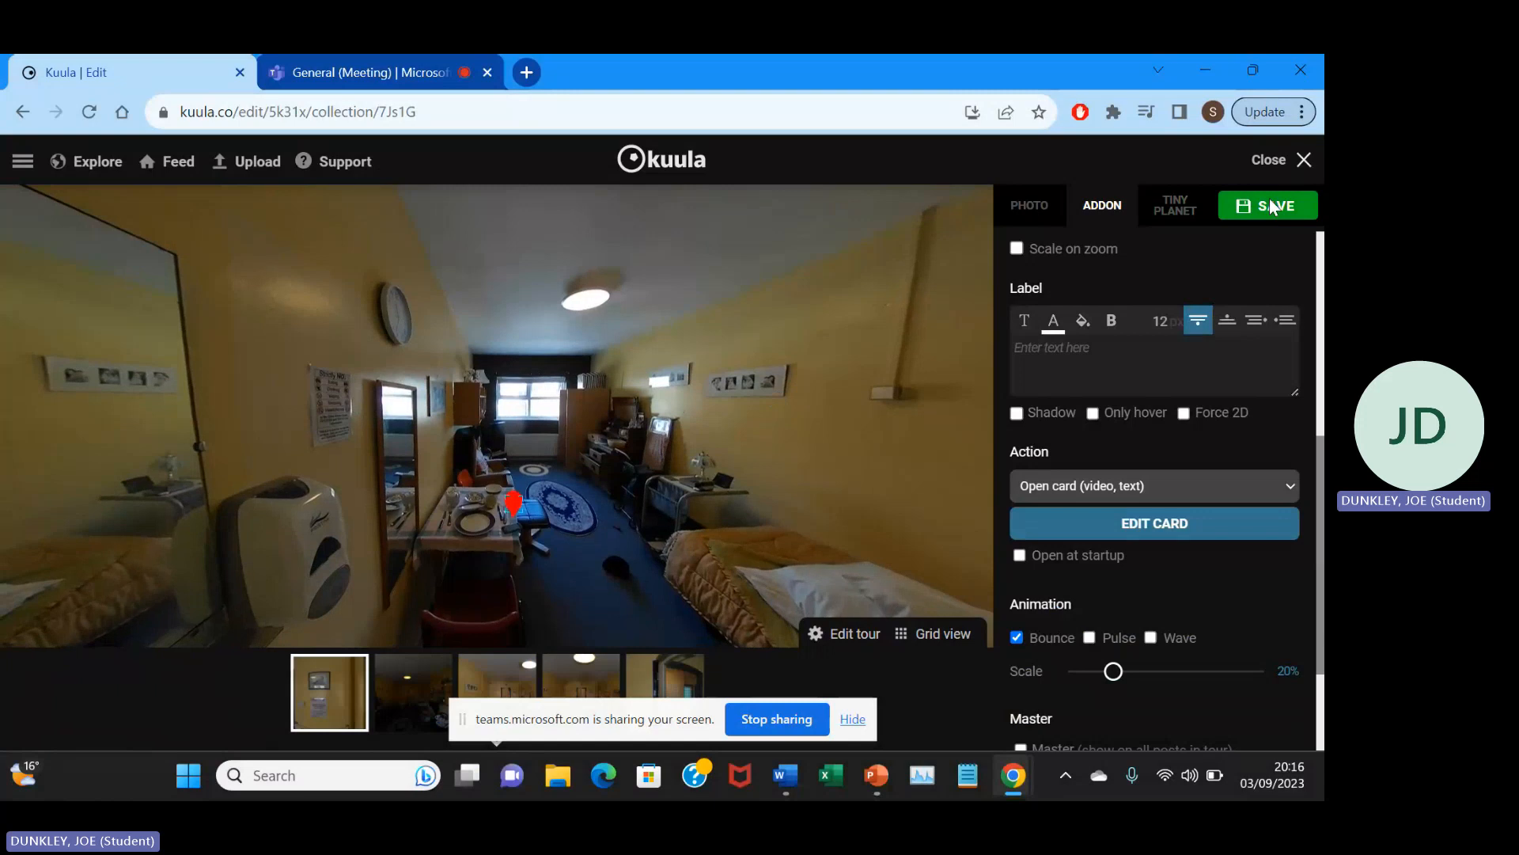
{"action": "left_click", "coordinate": [1243, 212]}
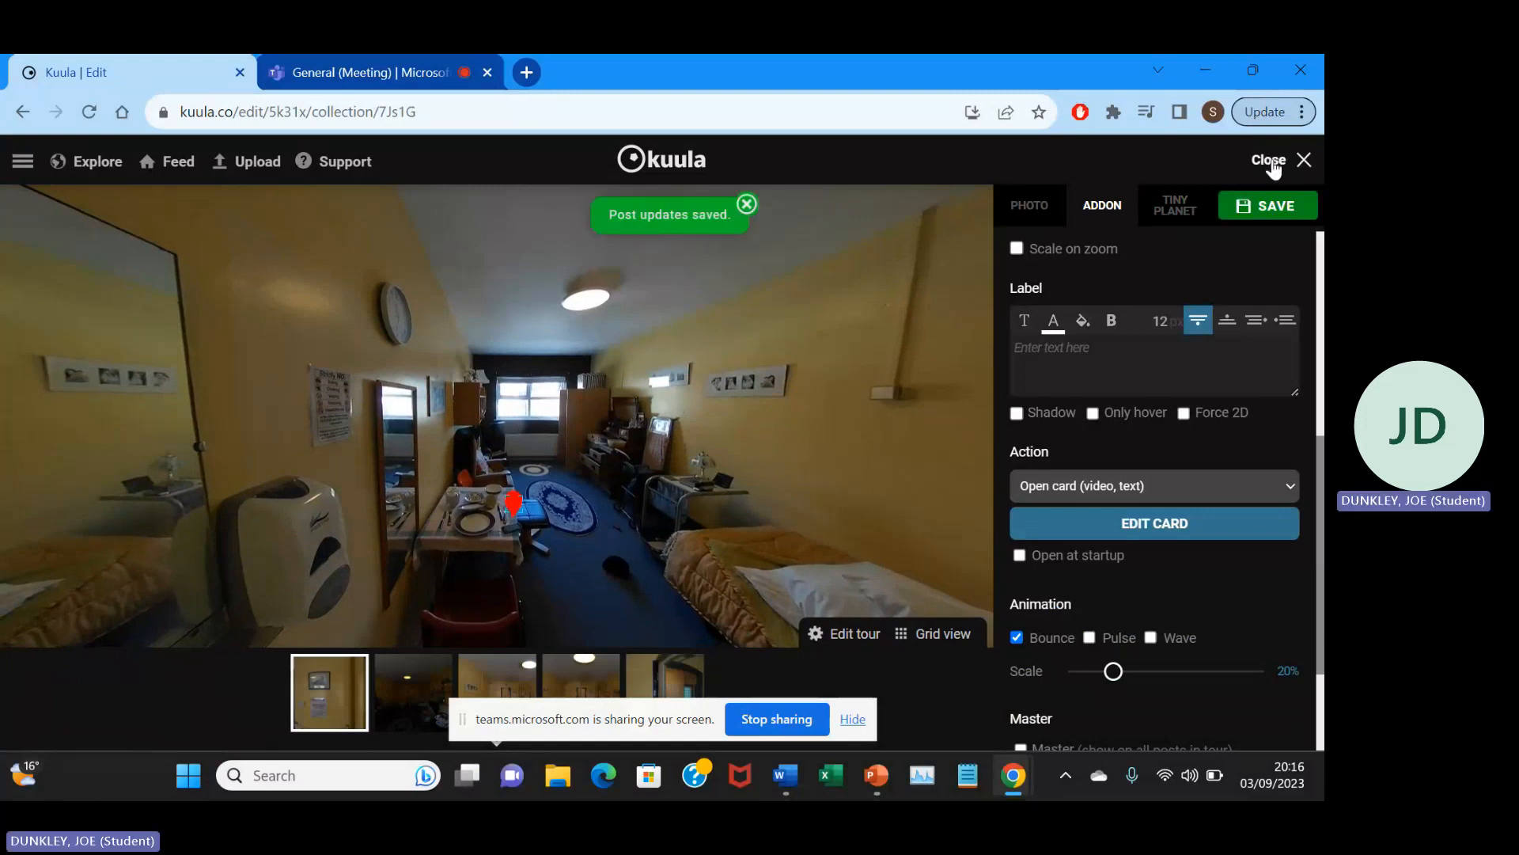
{"action": "left_click", "coordinate": [1269, 160]}
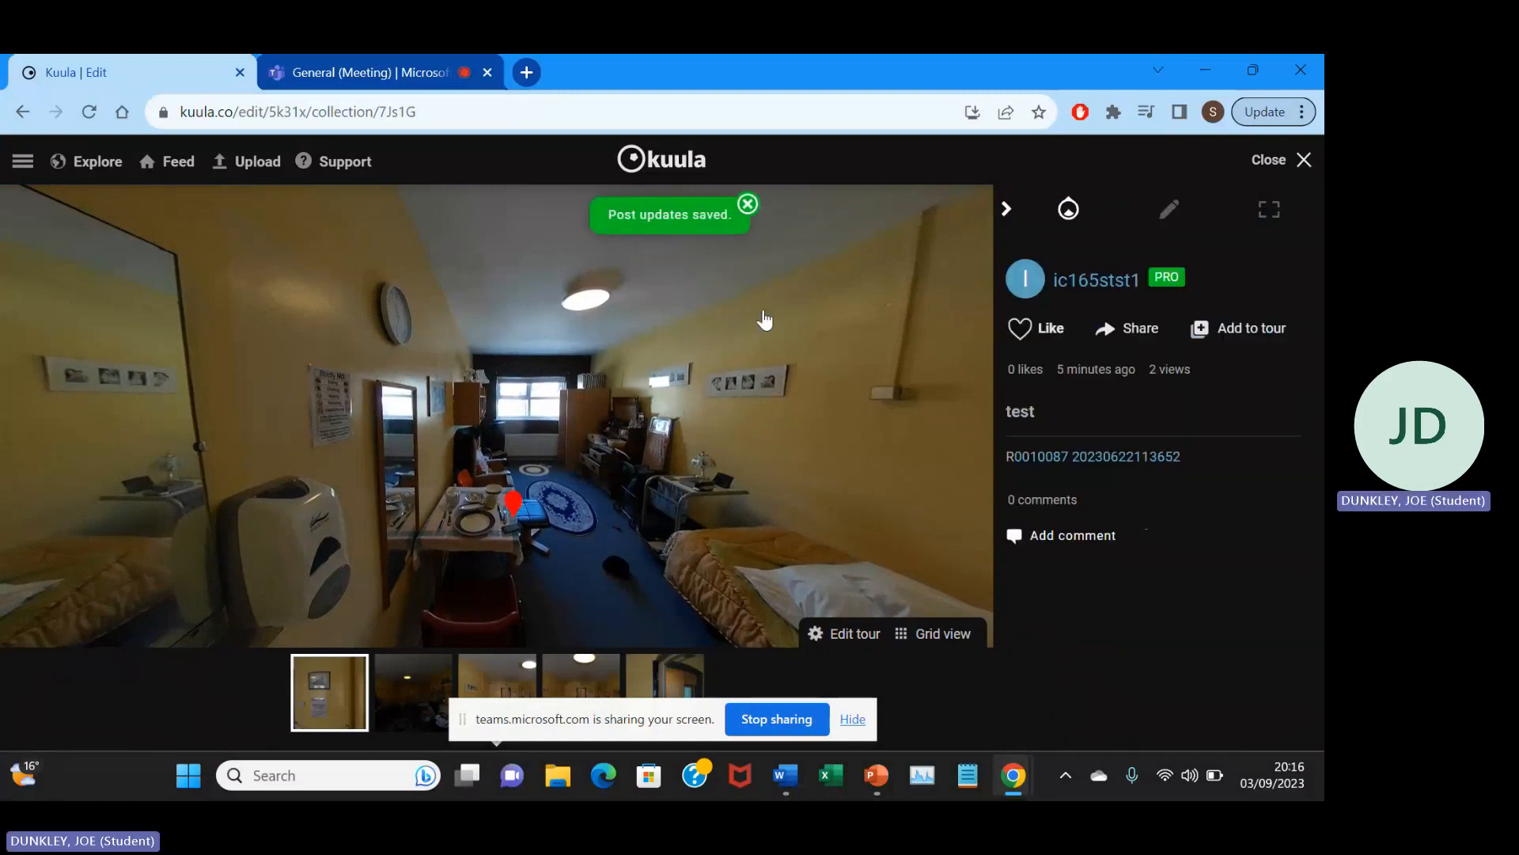
Open the card of the red pin at the dining table in the tour view.
{"action": "left_click_drag", "start_coordinate": [535, 352], "coordinate": [523, 364]}
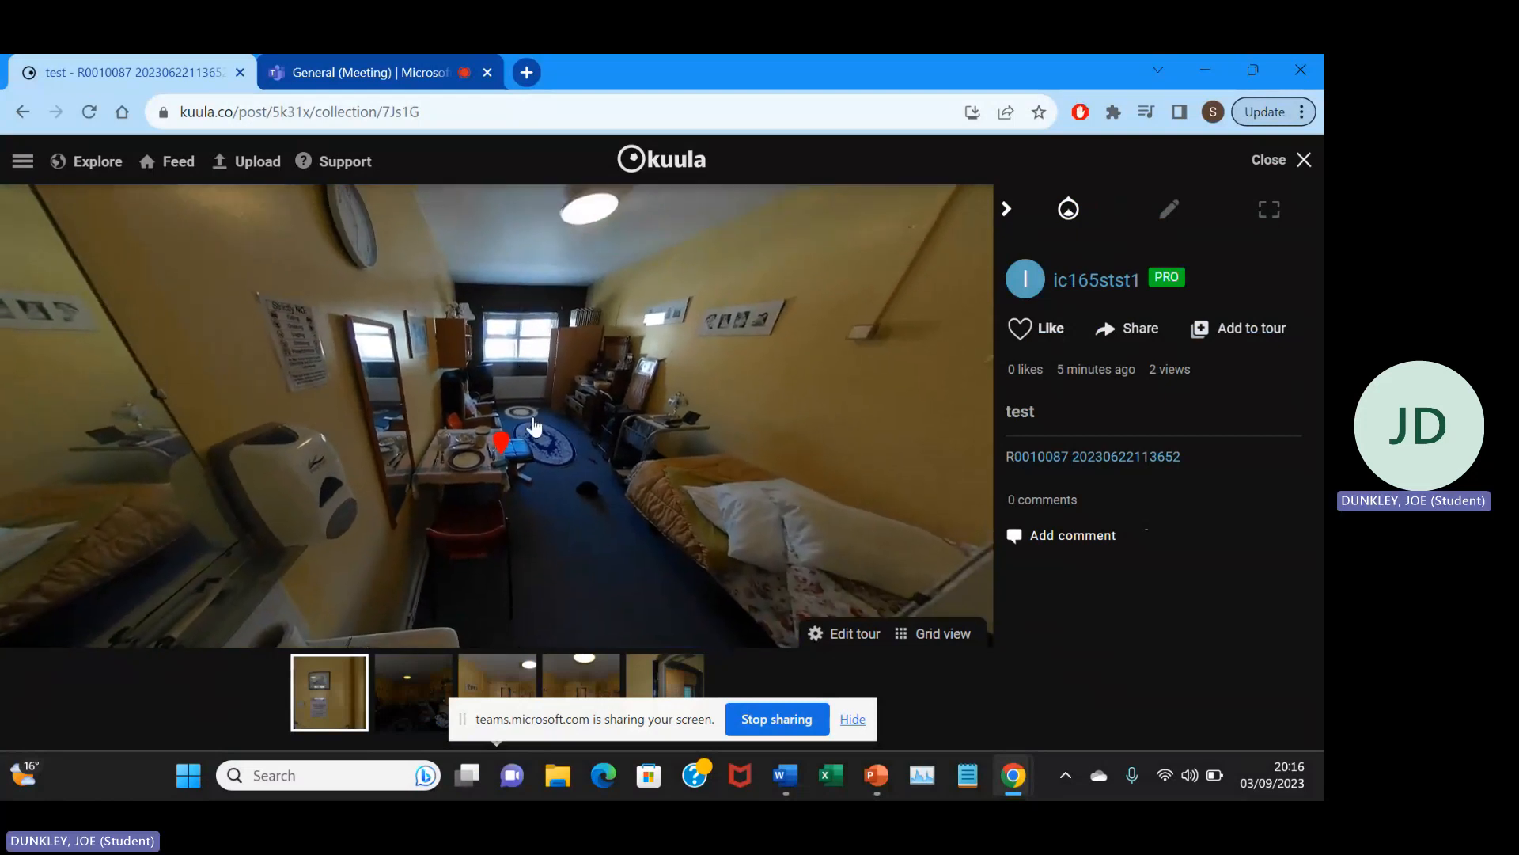
{"action": "scroll", "coordinate": [535, 427], "scroll_direction": "up", "scroll_amount": 3}
{"action": "scroll", "coordinate": [534, 428], "scroll_direction": "up", "scroll_amount": 2}
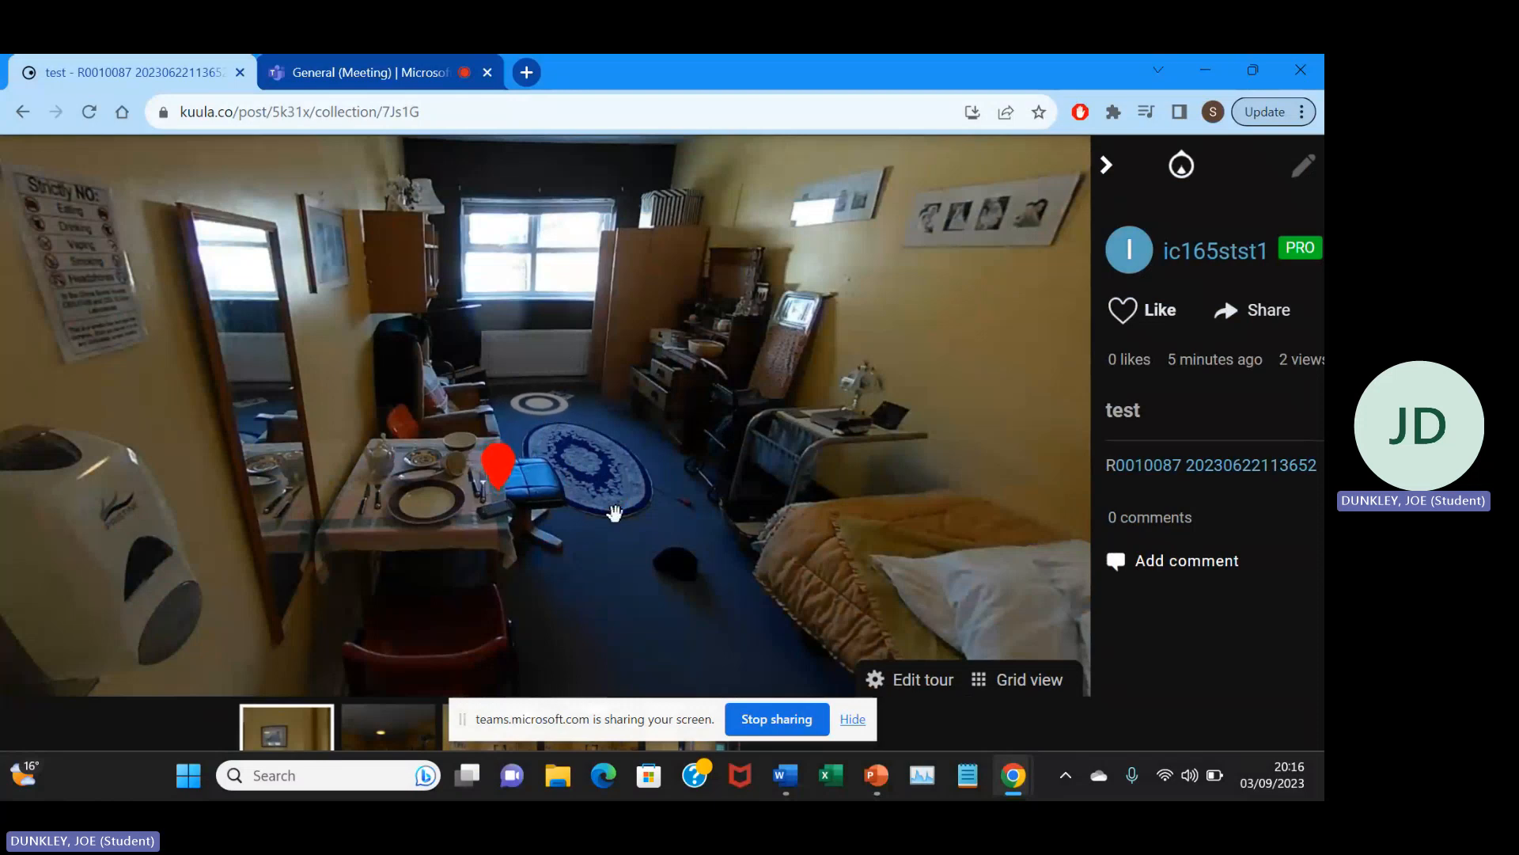
{"action": "left_click", "coordinate": [497, 465]}
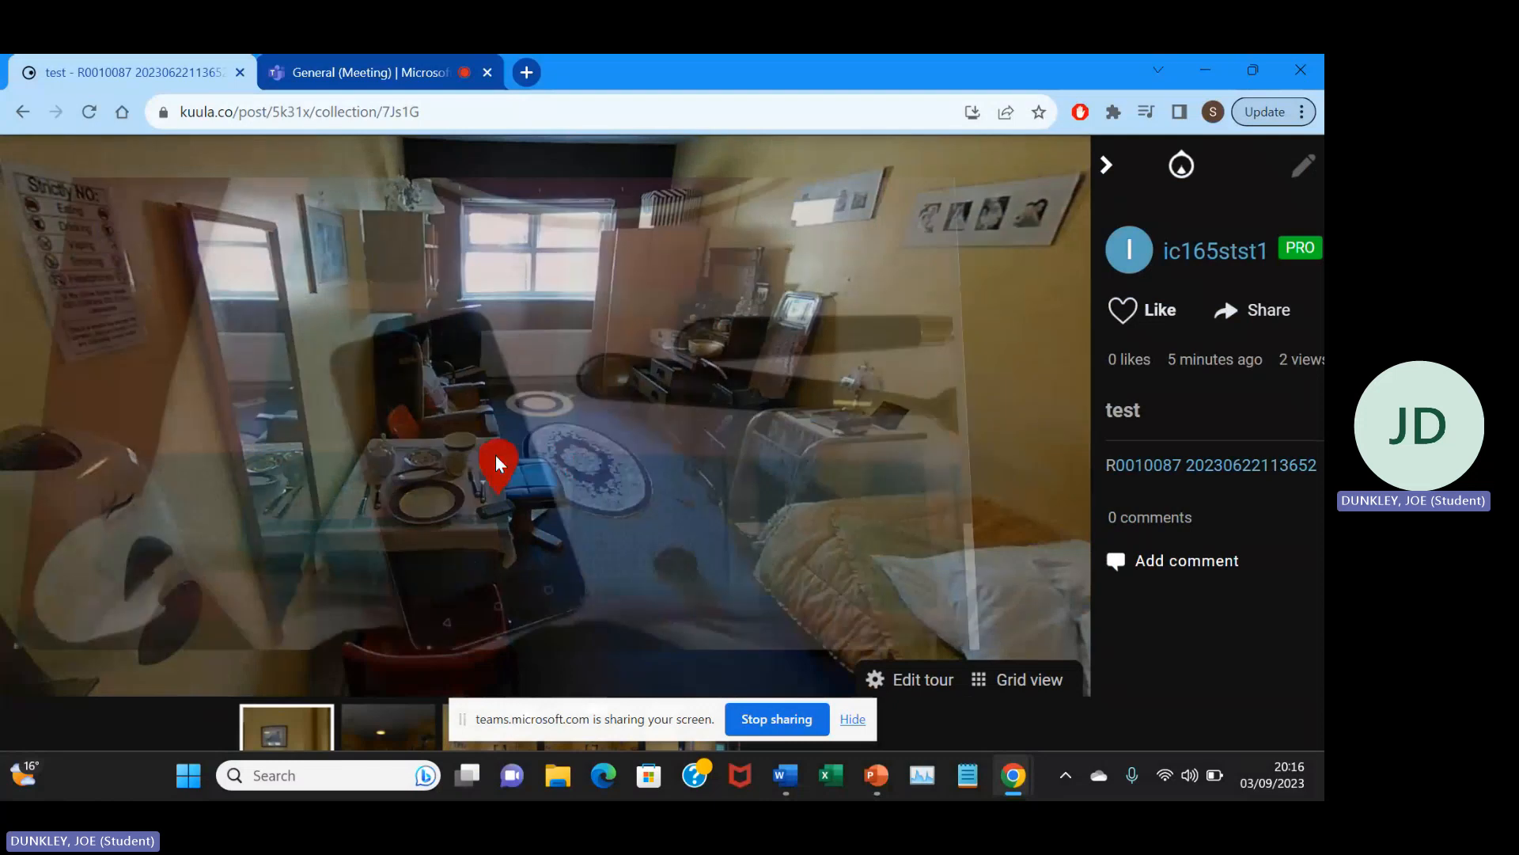
Examine the card's phone photo and its text below, close the card, and look around the bedroom.
{"action": "scroll", "coordinate": [645, 467], "scroll_direction": "down", "scroll_amount": 2}
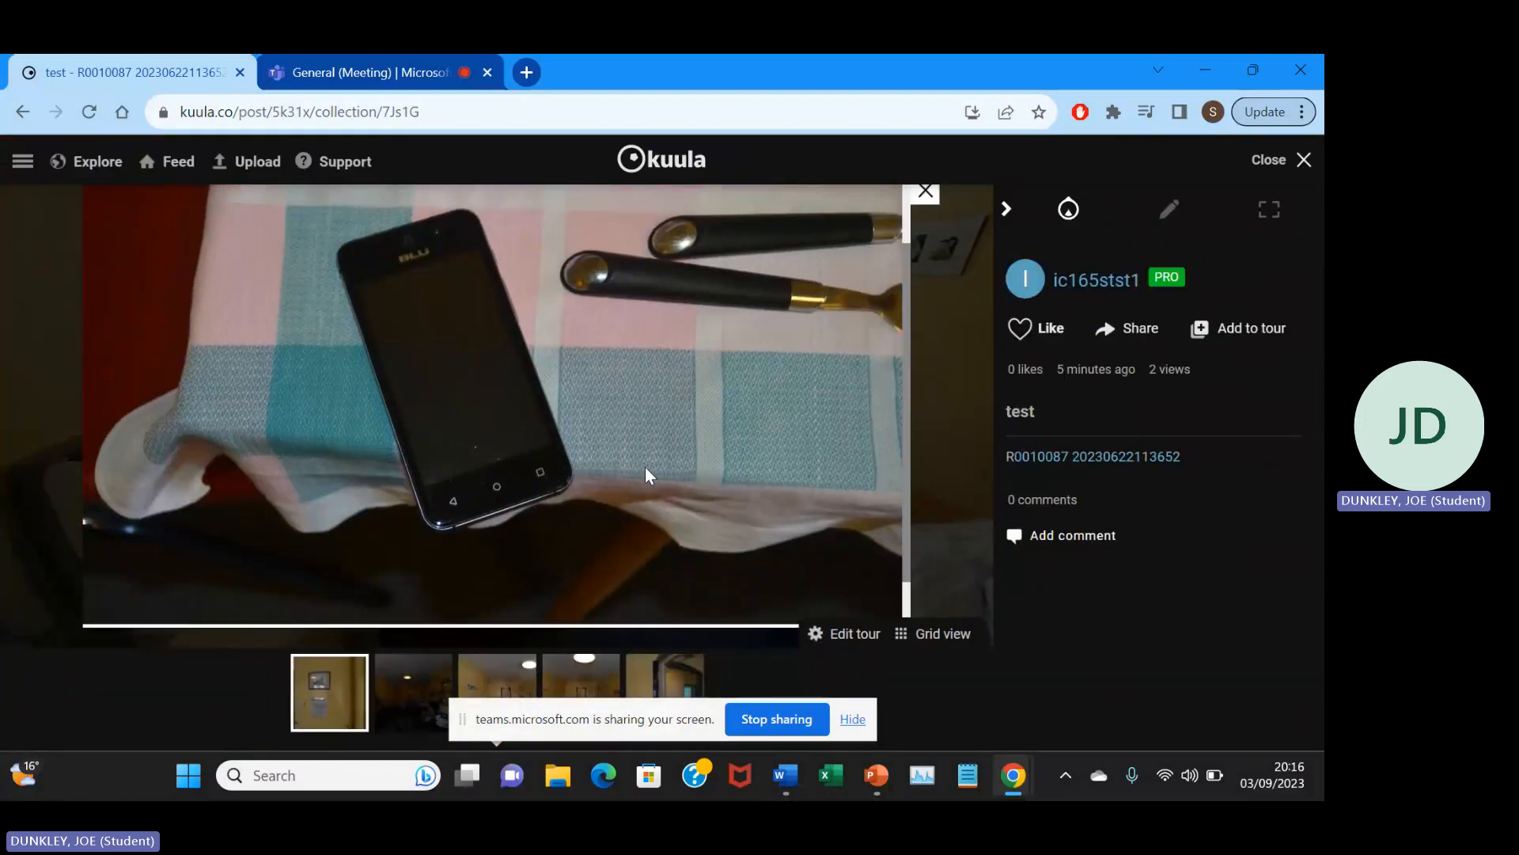
{"action": "scroll", "coordinate": [667, 349], "scroll_direction": "up", "scroll_amount": 1}
{"action": "scroll", "coordinate": [667, 348], "scroll_direction": "down", "scroll_amount": 1}
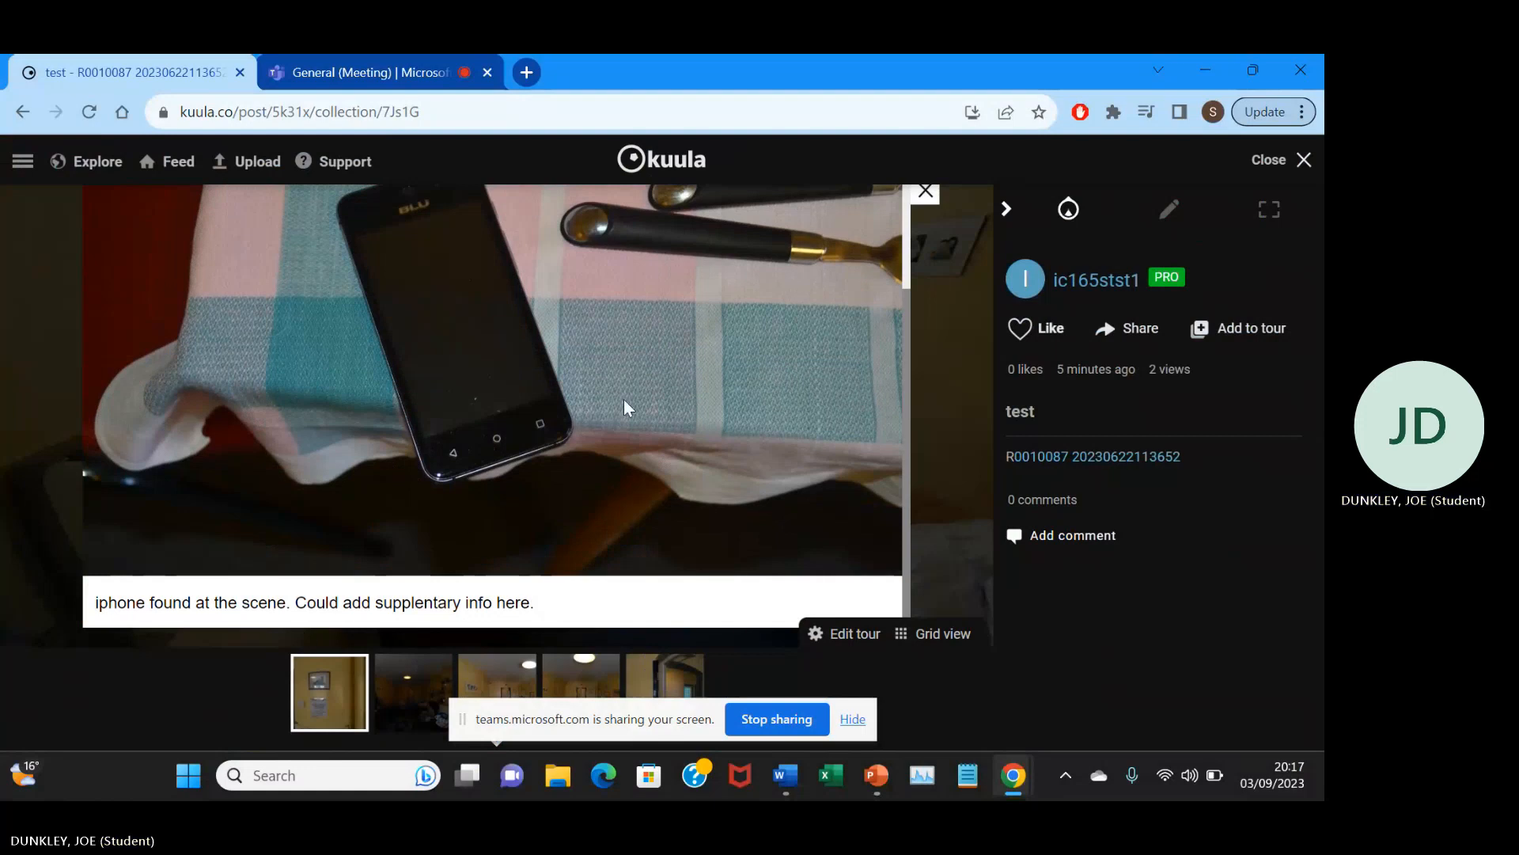
{"action": "scroll", "coordinate": [760, 480], "scroll_direction": "up", "scroll_amount": 1}
{"action": "scroll", "coordinate": [759, 480], "scroll_direction": "down", "scroll_amount": 1}
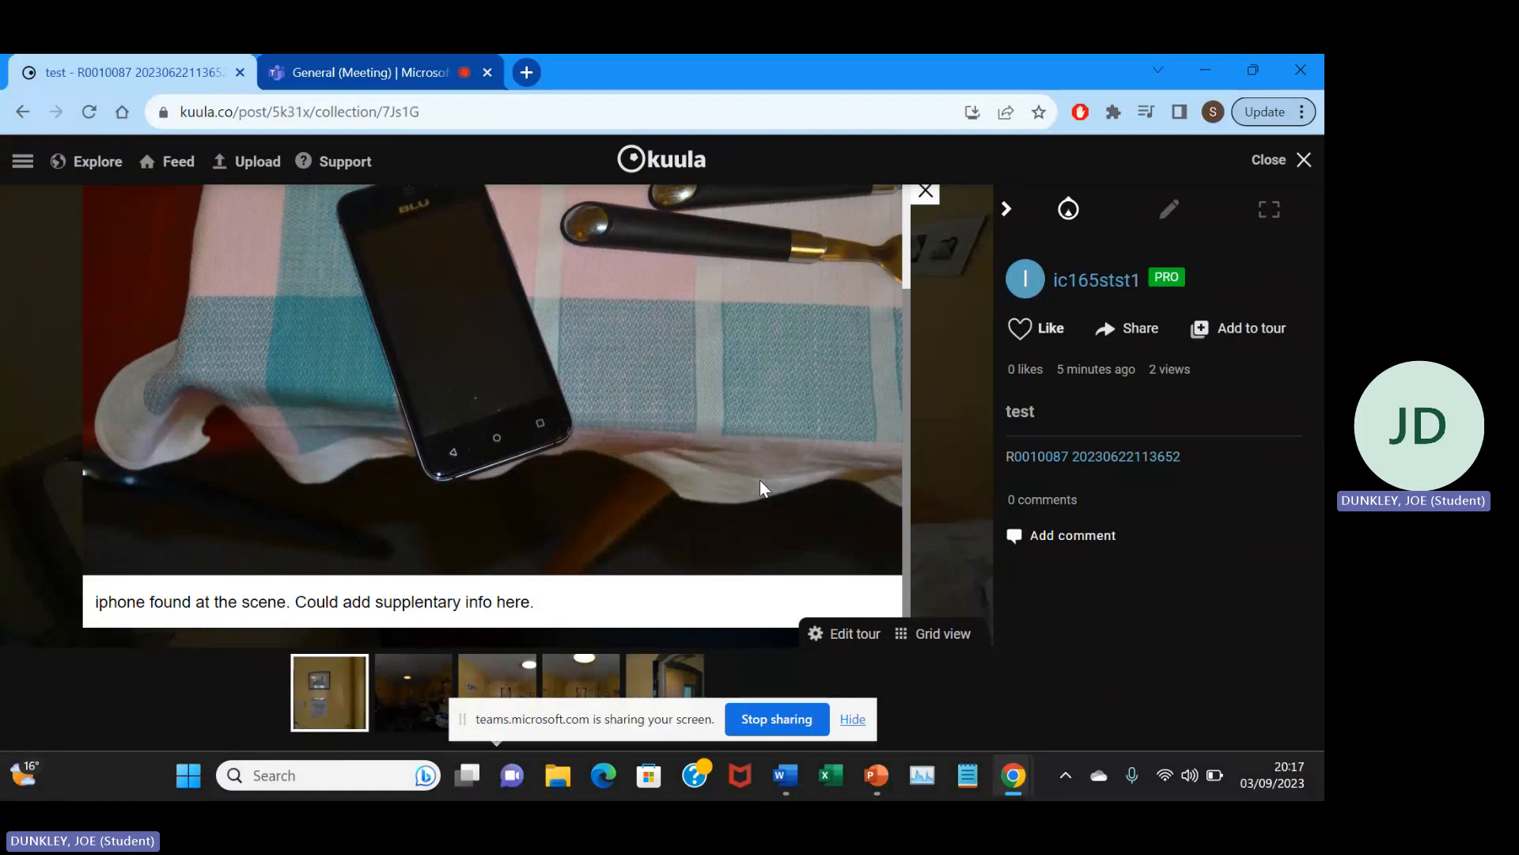
{"action": "scroll", "coordinate": [760, 480], "scroll_direction": "up", "scroll_amount": 2}
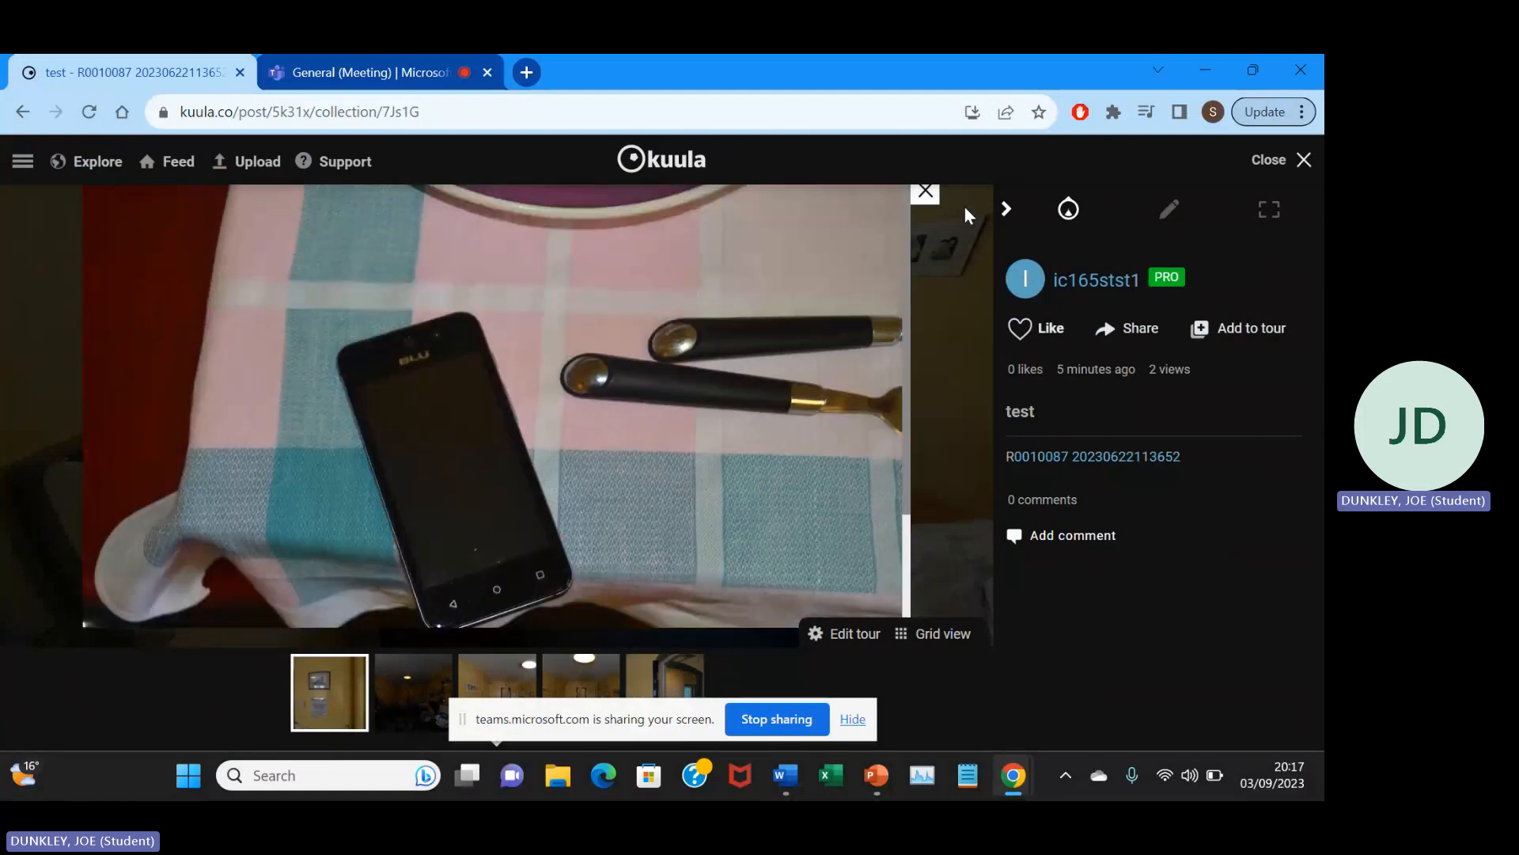
{"action": "scroll", "coordinate": [669, 454], "scroll_direction": "down", "scroll_amount": 2}
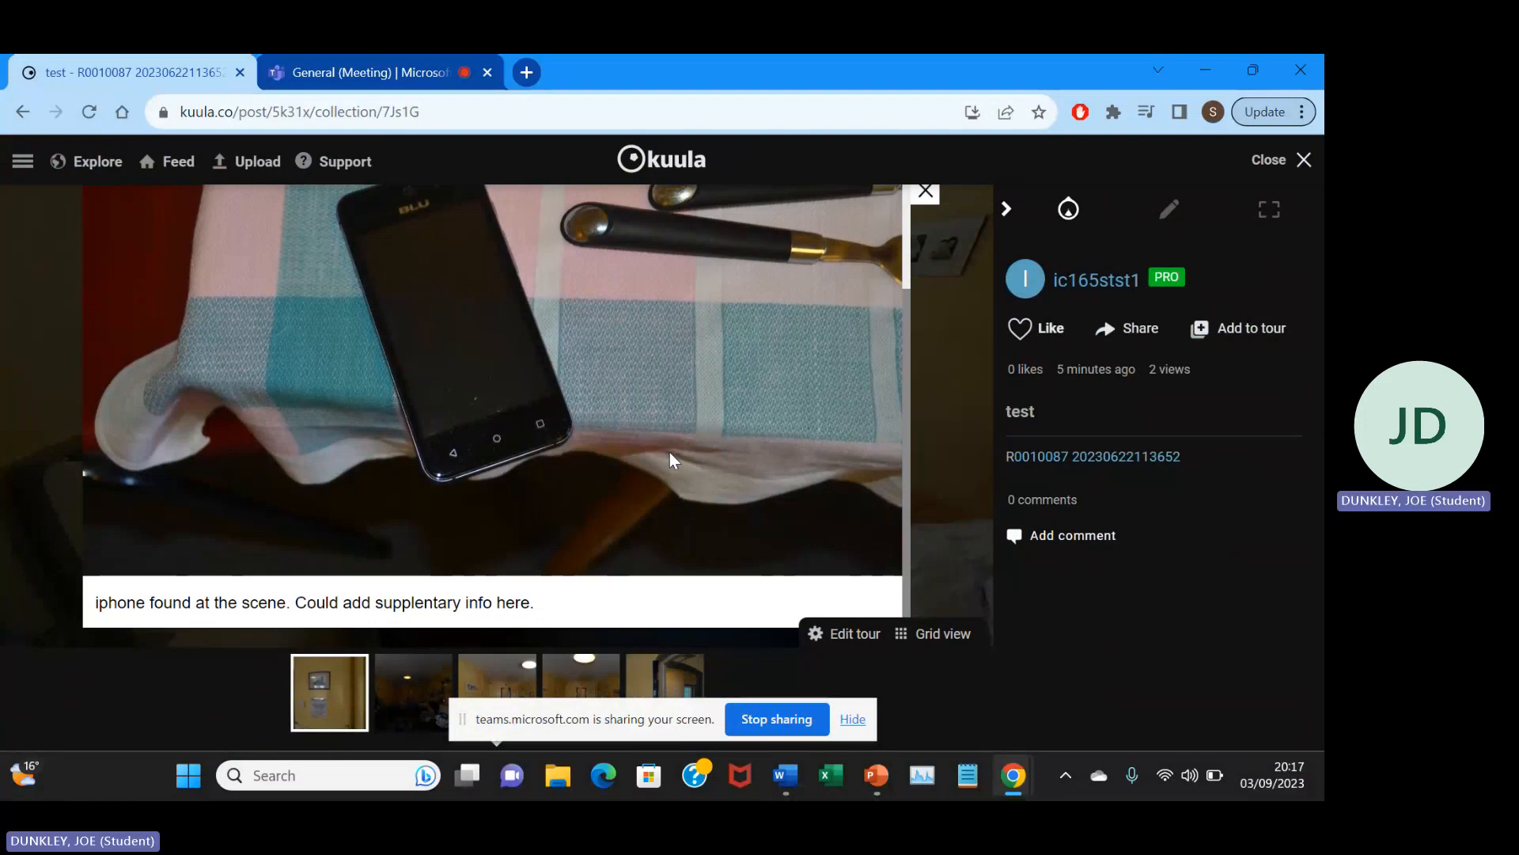
{"action": "scroll", "coordinate": [793, 448], "scroll_direction": "up", "scroll_amount": 2}
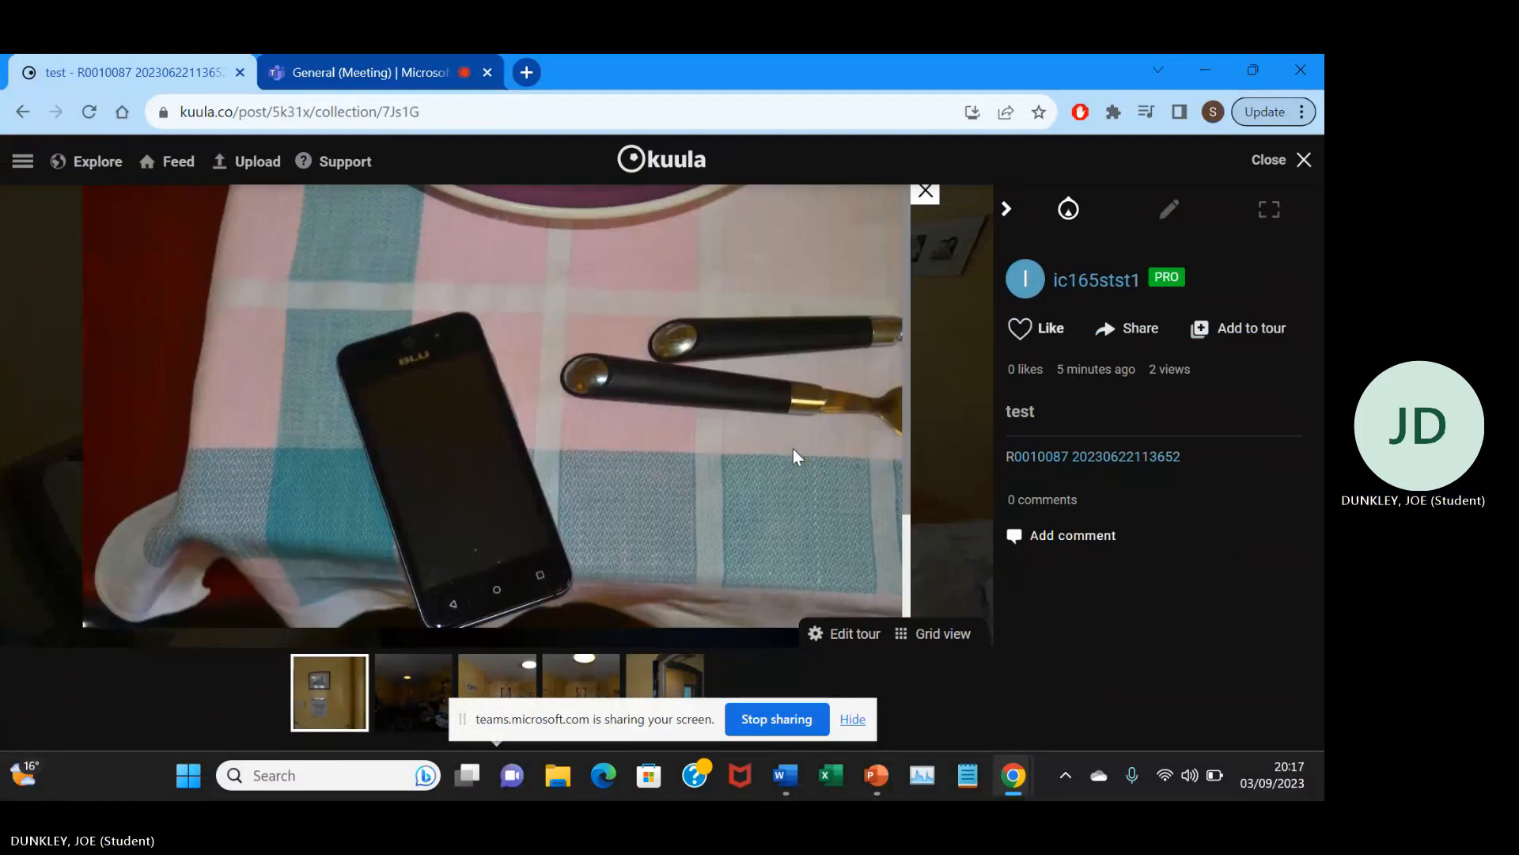
{"action": "left_click", "coordinate": [926, 192]}
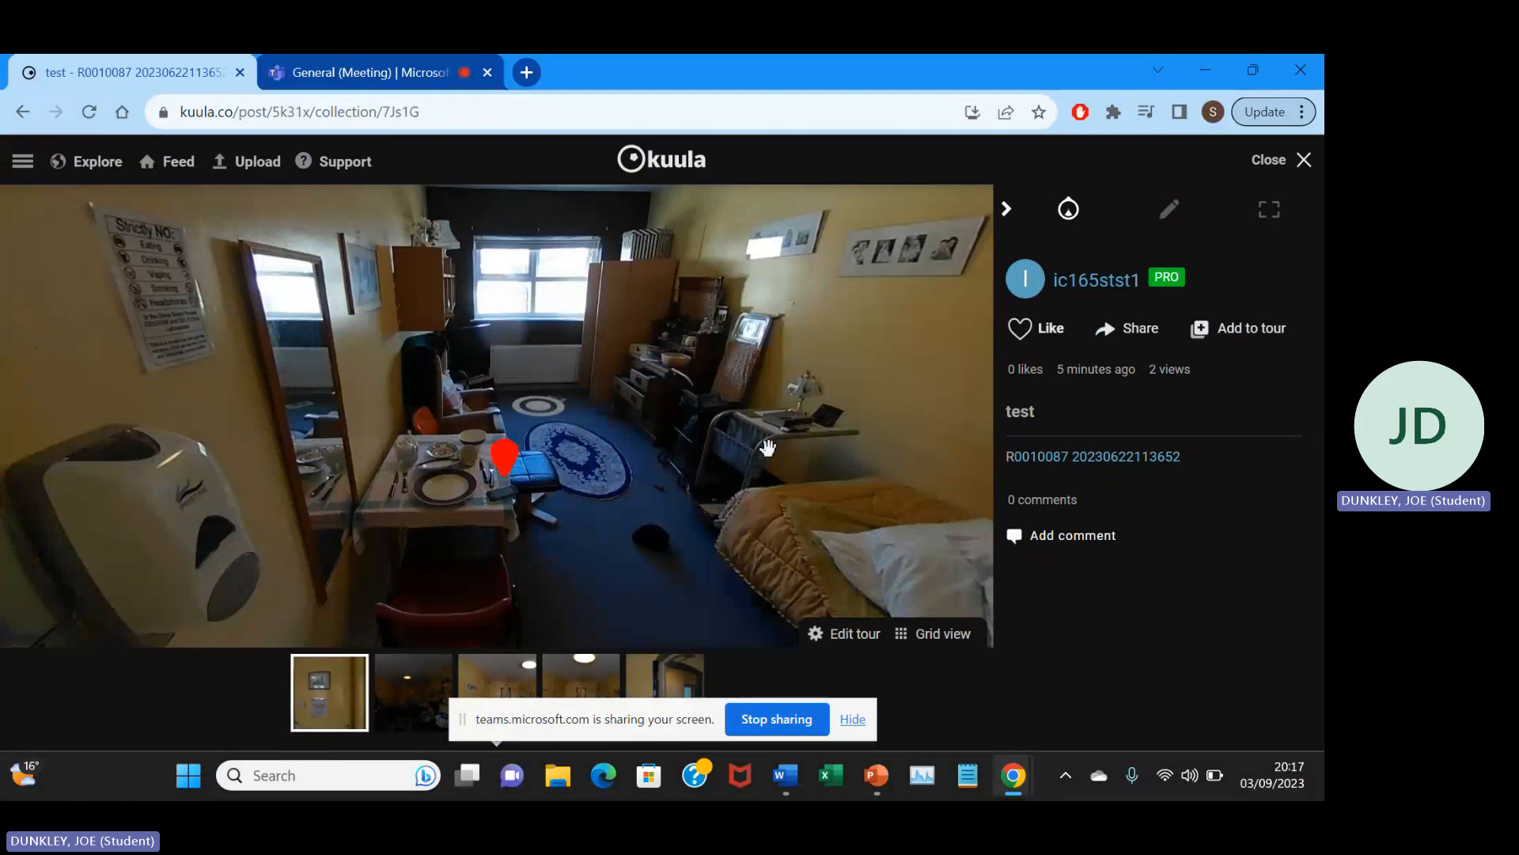
{"action": "mouse_move", "coordinate": [763, 441]}
{"action": "left_mouse_down"}
{"action": "mouse_move", "coordinate": [475, 404]}
{"action": "mouse_move", "coordinate": [607, 414]}
{"action": "mouse_move", "coordinate": [588, 477]}
{"action": "left_mouse_up"}
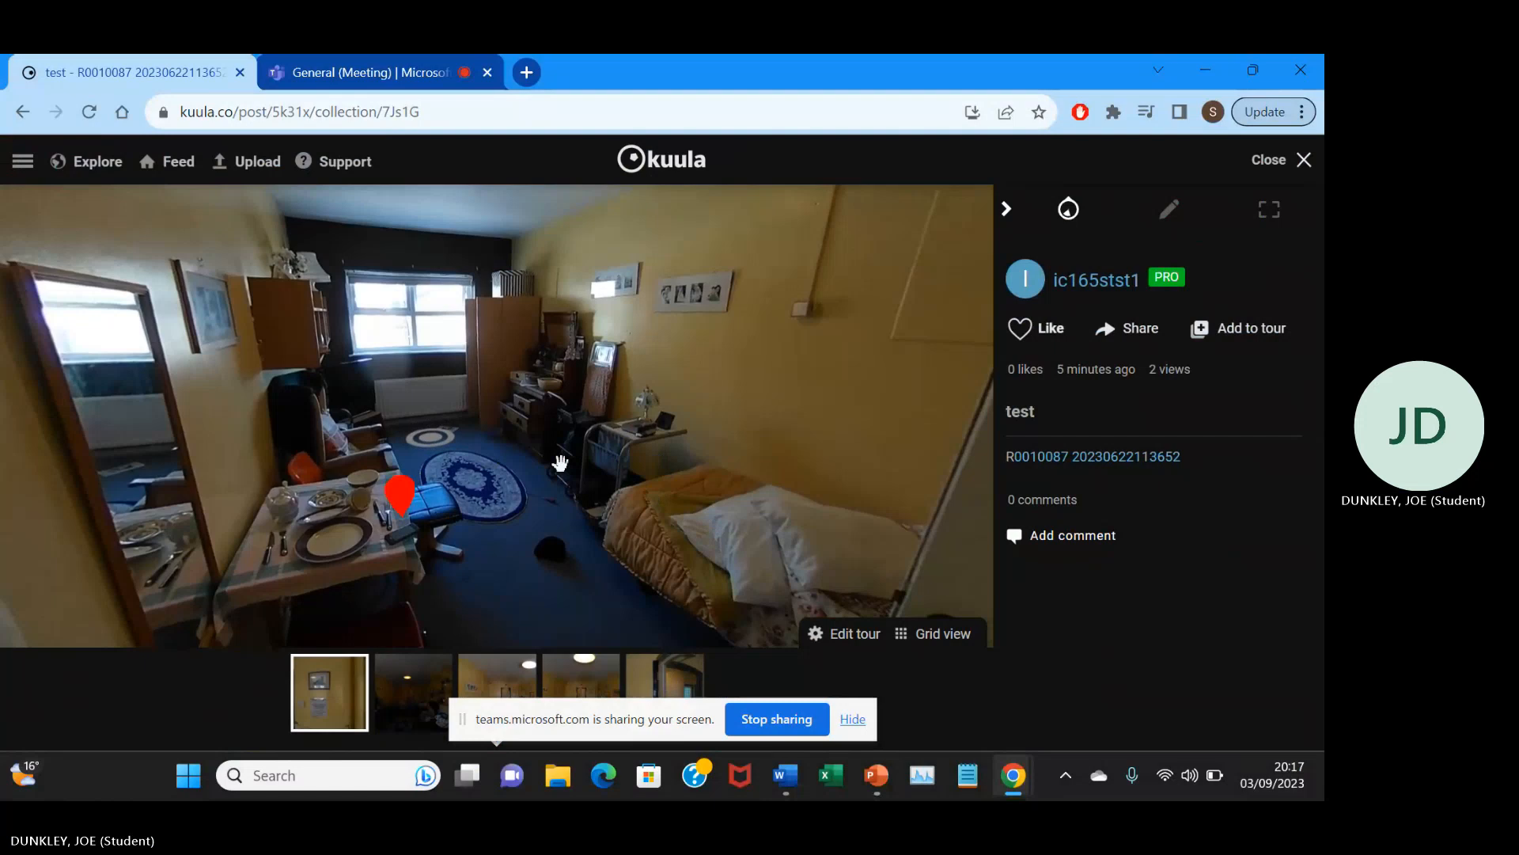
{"action": "left_click_drag", "start_coordinate": [560, 463], "coordinate": [615, 462]}
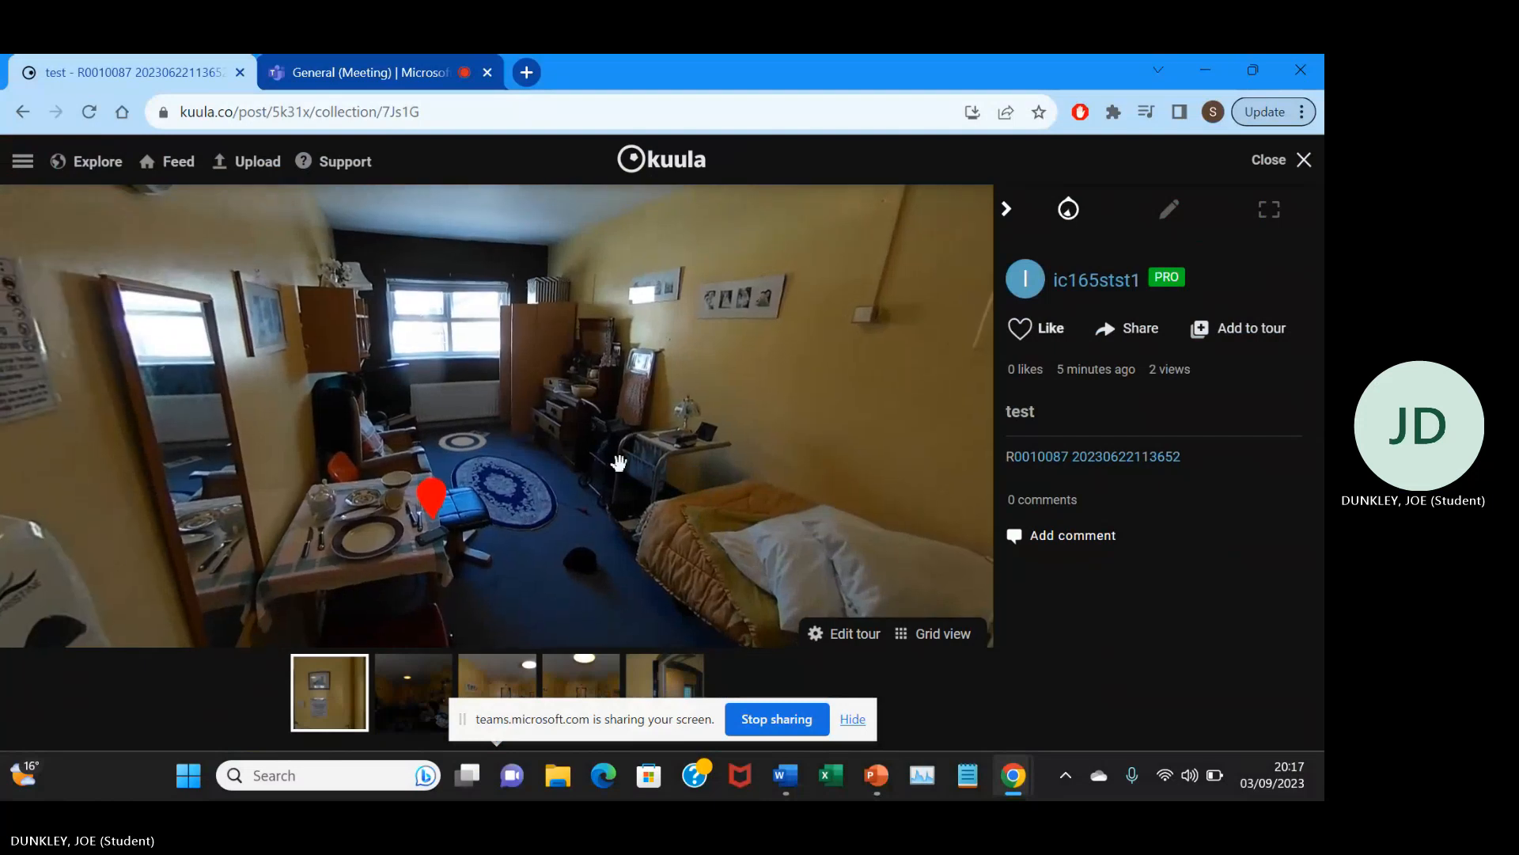
Switch to the Microsoft Teams meeting and request to stop its recording and transcription.
{"action": "left_click", "coordinate": [395, 69]}
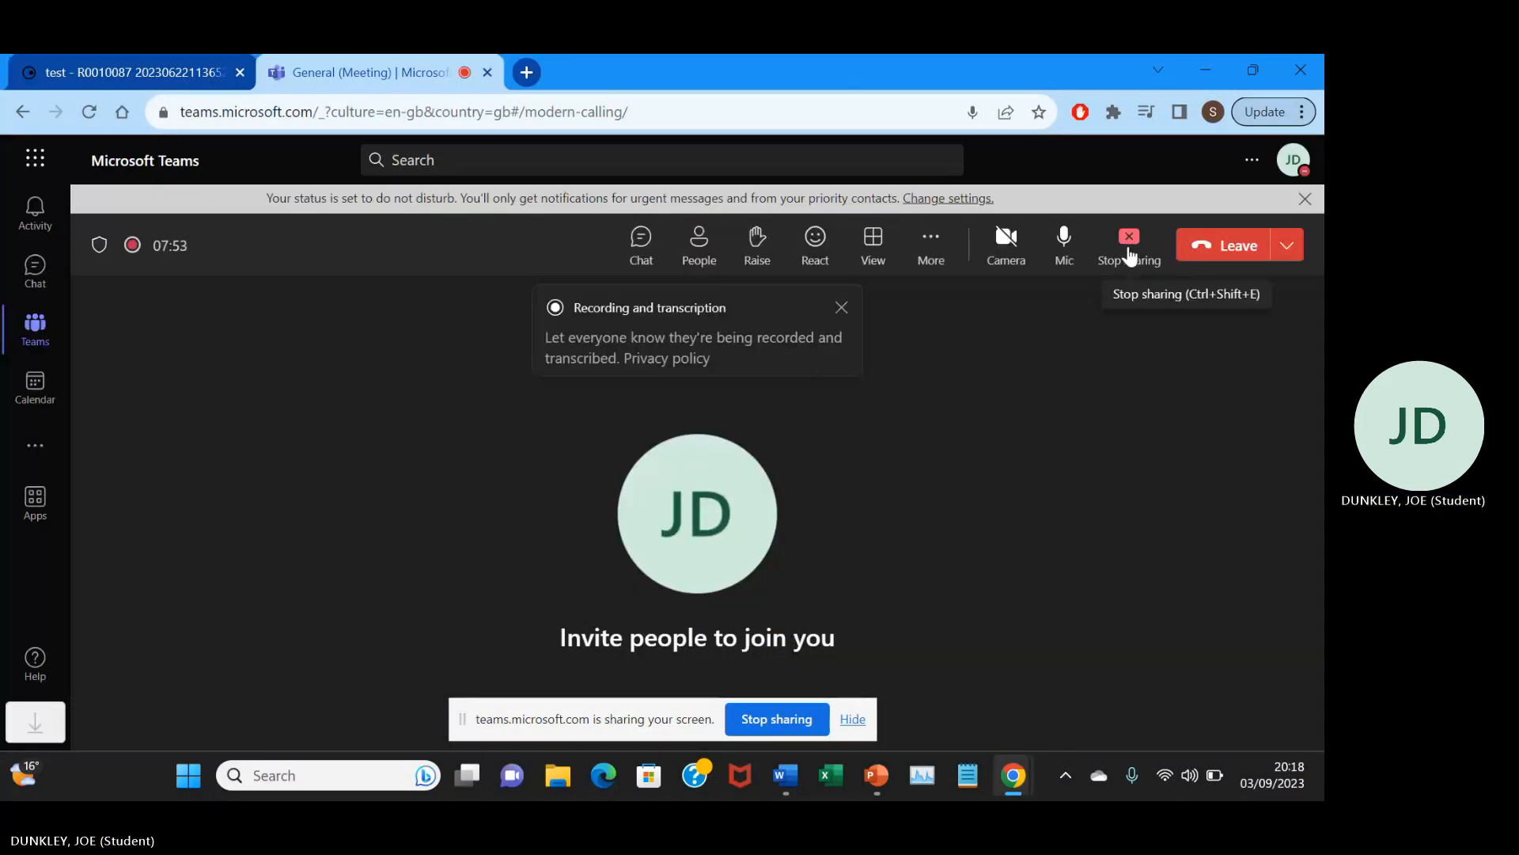
{"action": "left_click", "coordinate": [929, 244]}
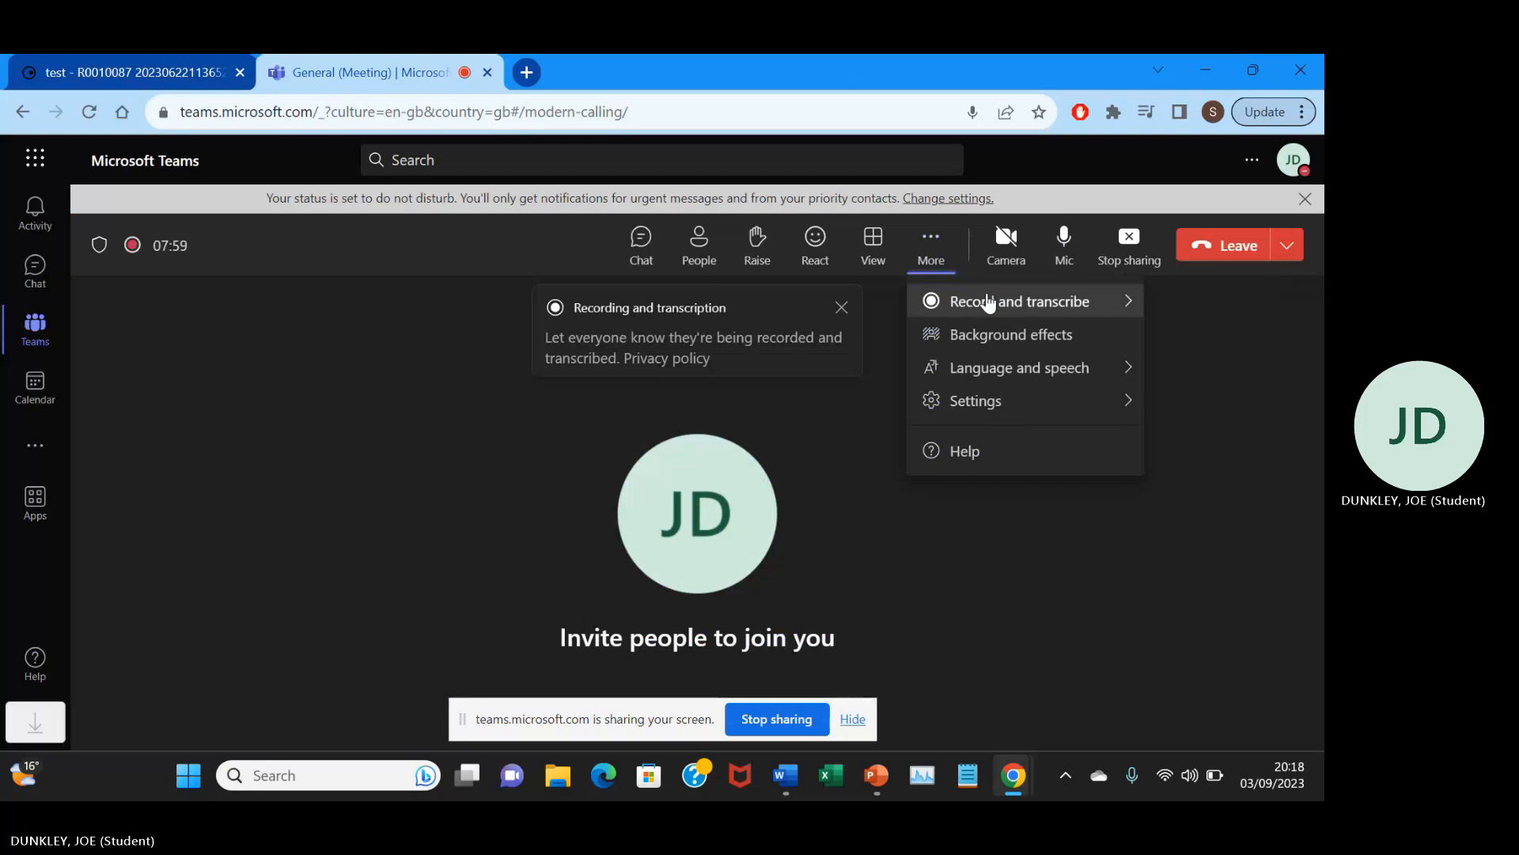
{"action": "left_click", "coordinate": [850, 449]}
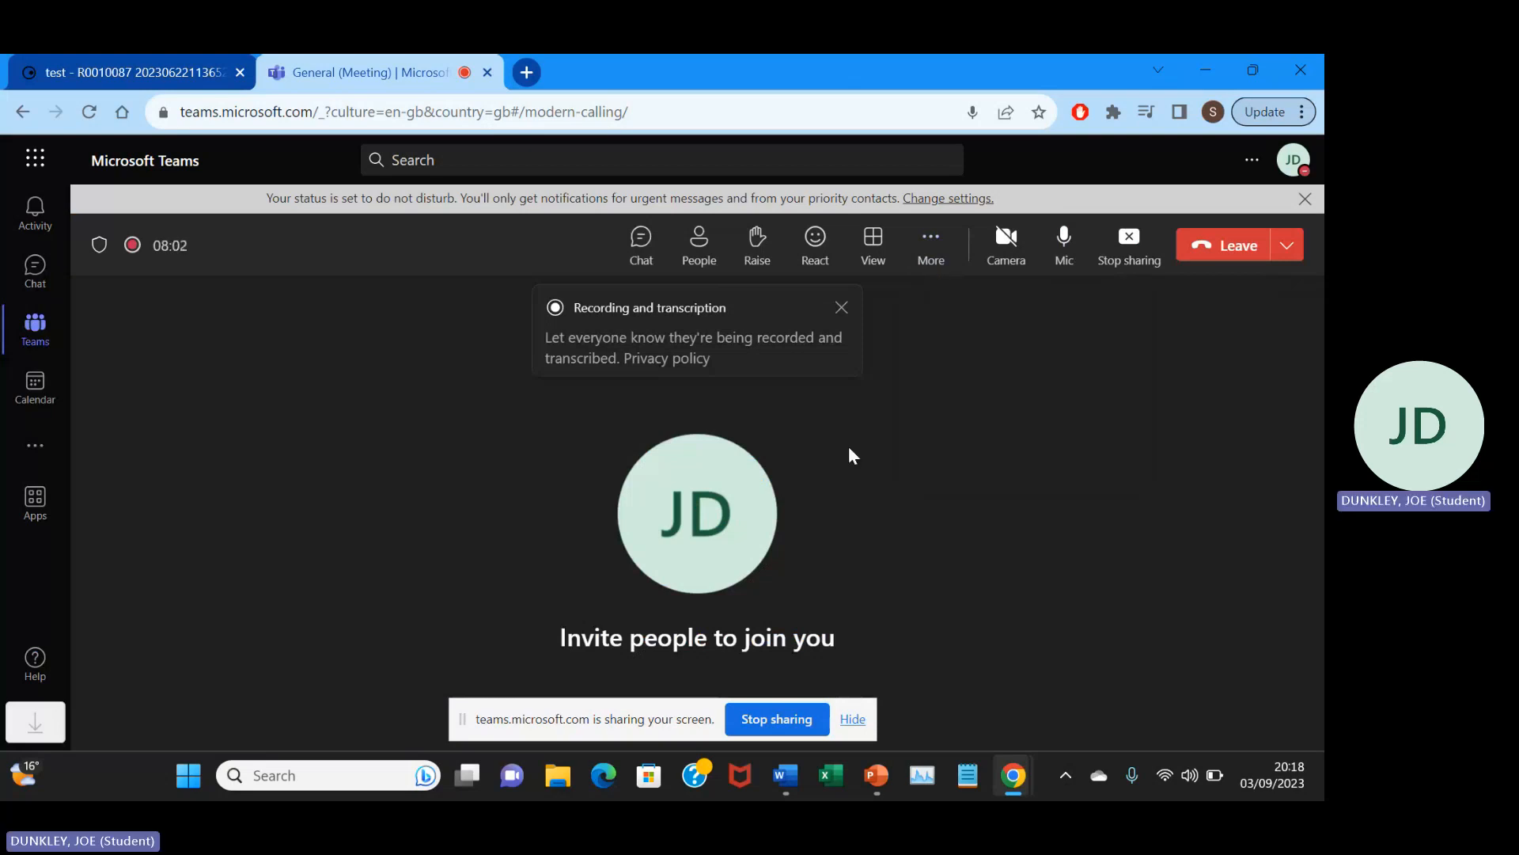
{"action": "left_click", "coordinate": [933, 247]}
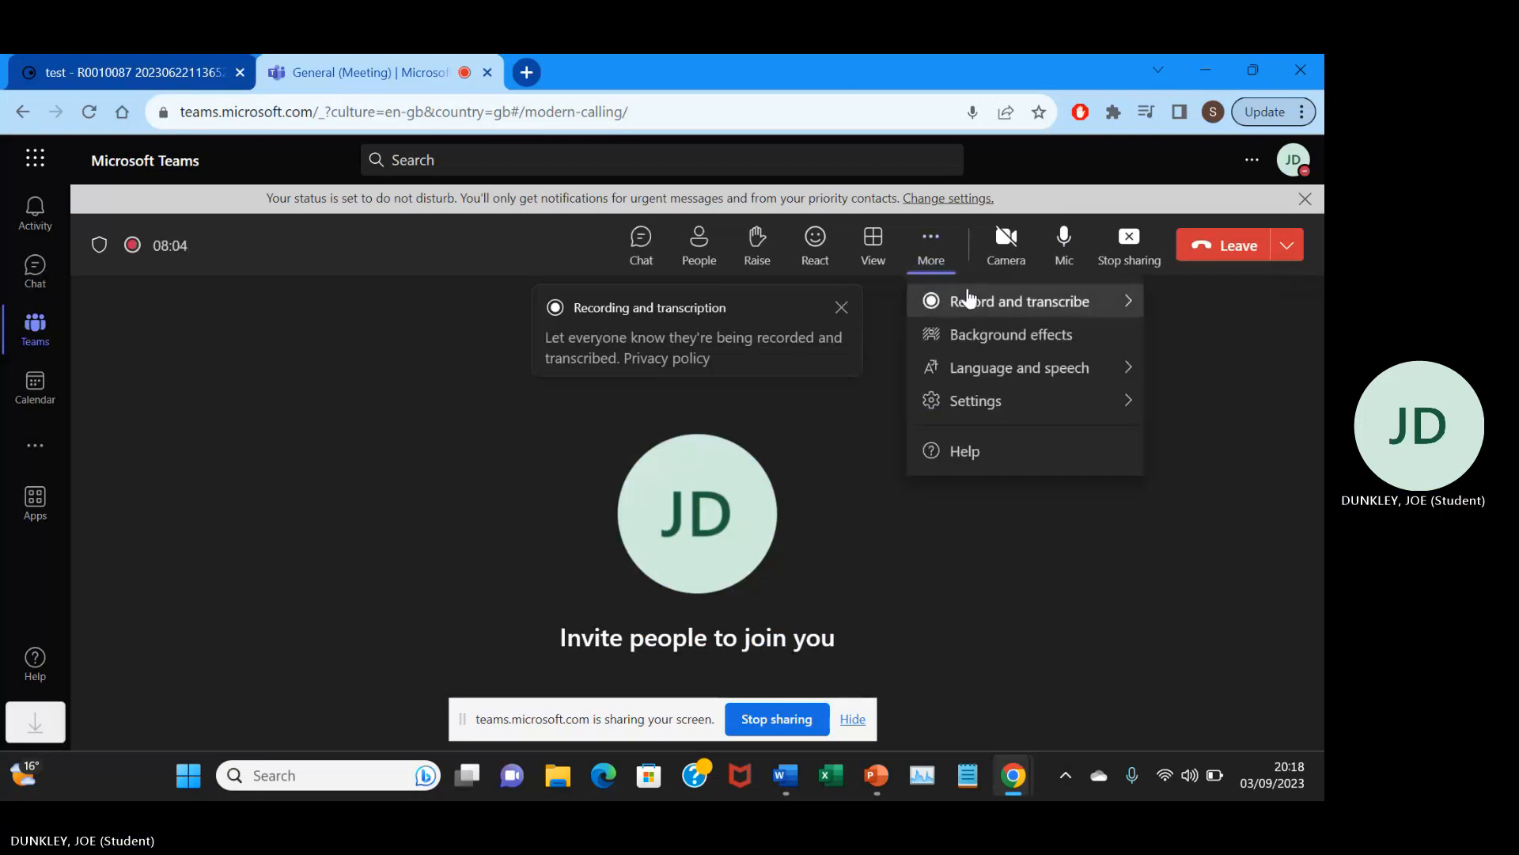
{"action": "mouse_move", "coordinate": [1024, 300]}
{"action": "left_click", "coordinate": [859, 326]}
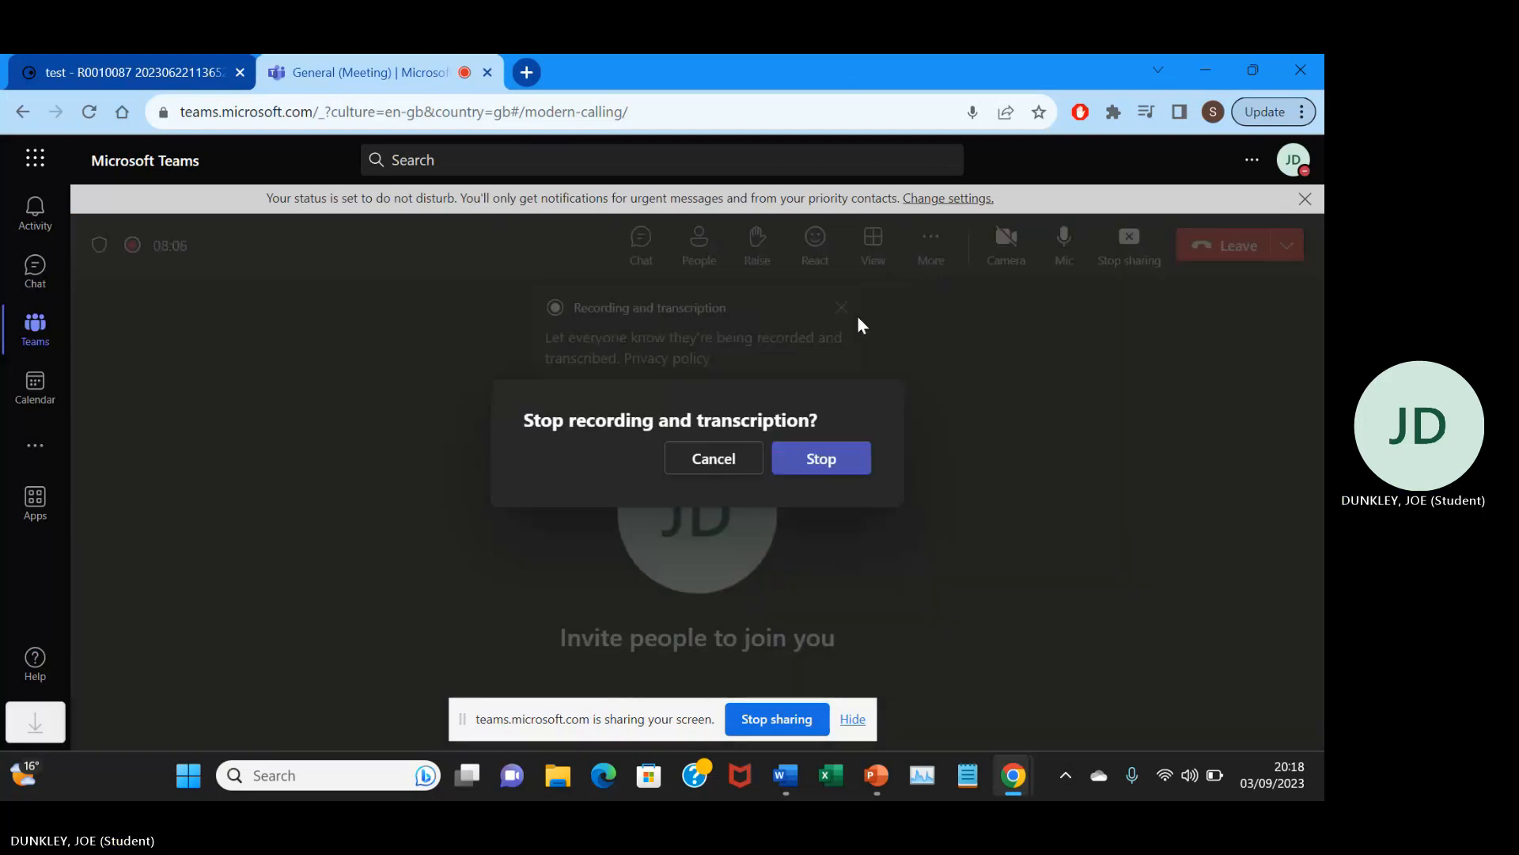